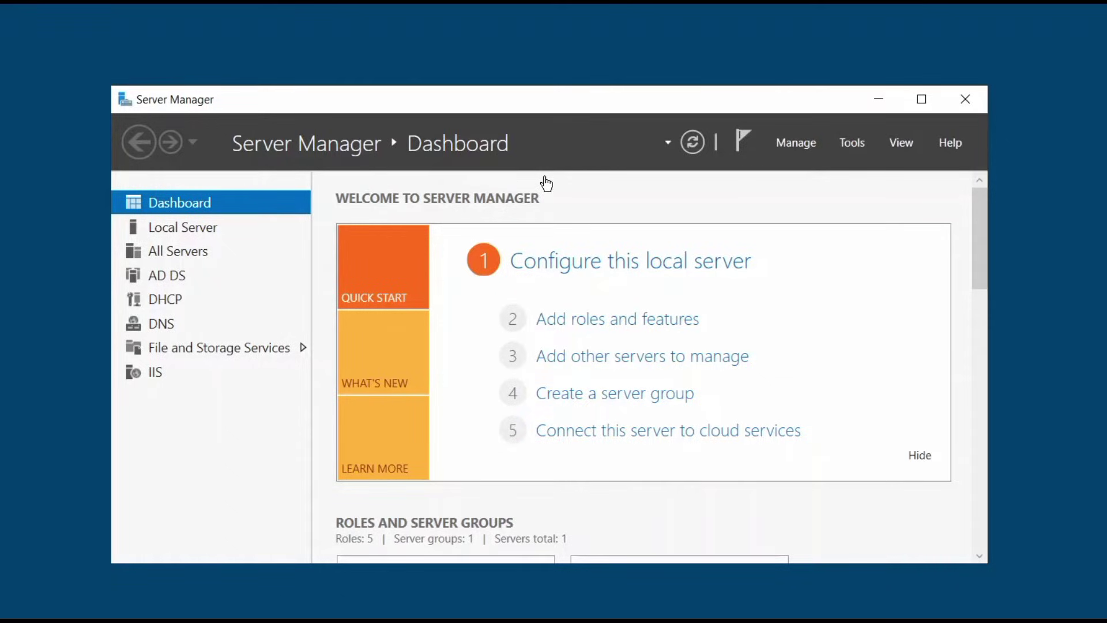
Launch Active Directory Users and Computers and bring up the New menu on technoconfig.com's Users container
click(846, 143)
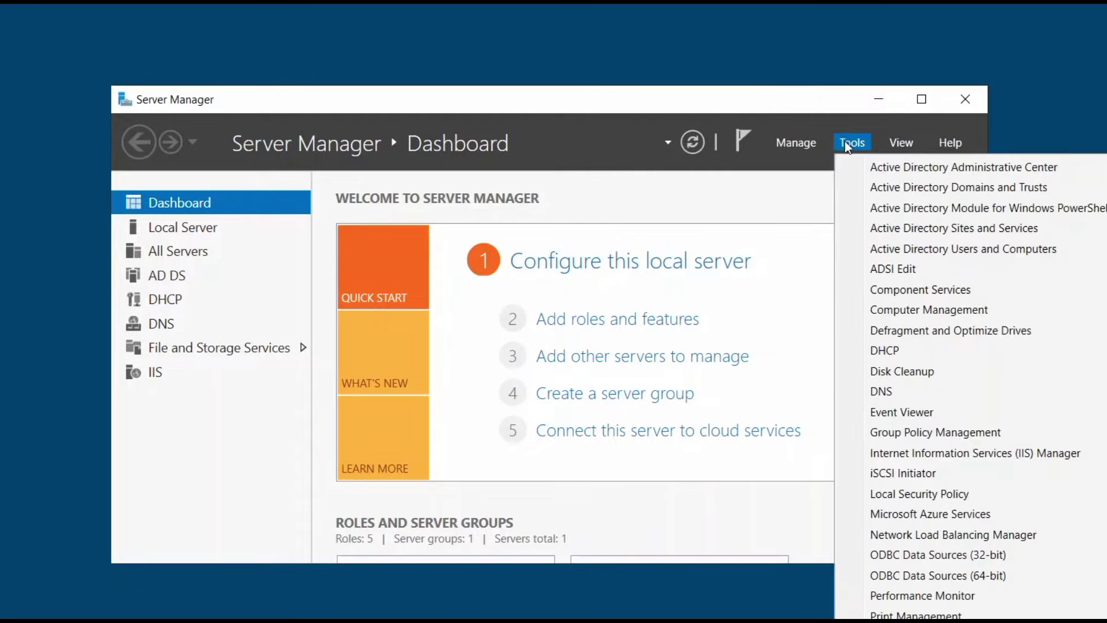
click(895, 248)
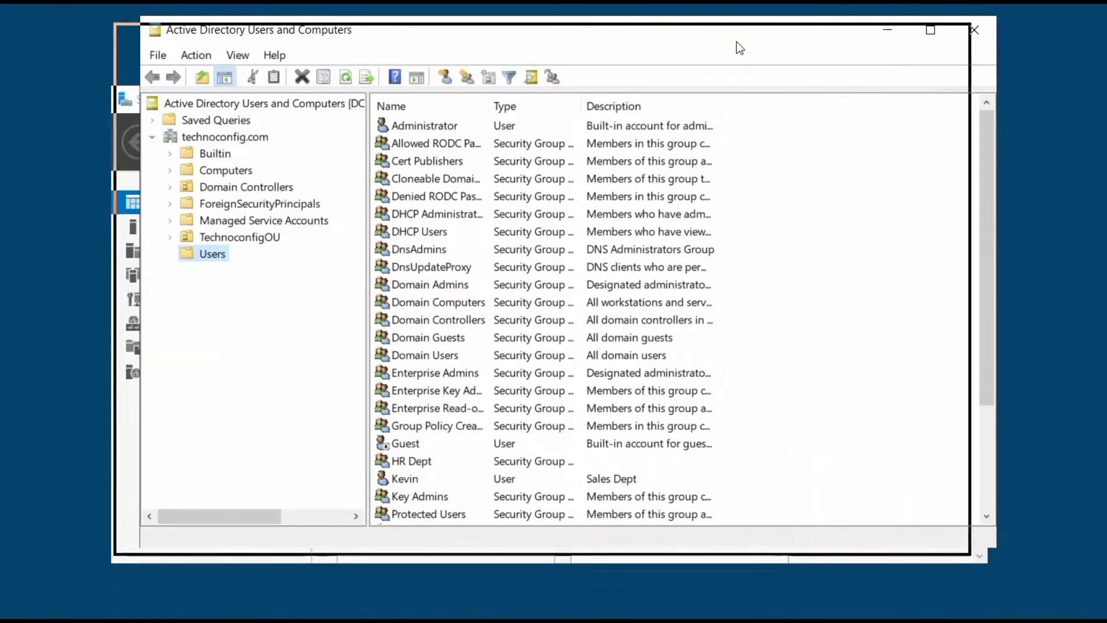
click(207, 247)
click(196, 148)
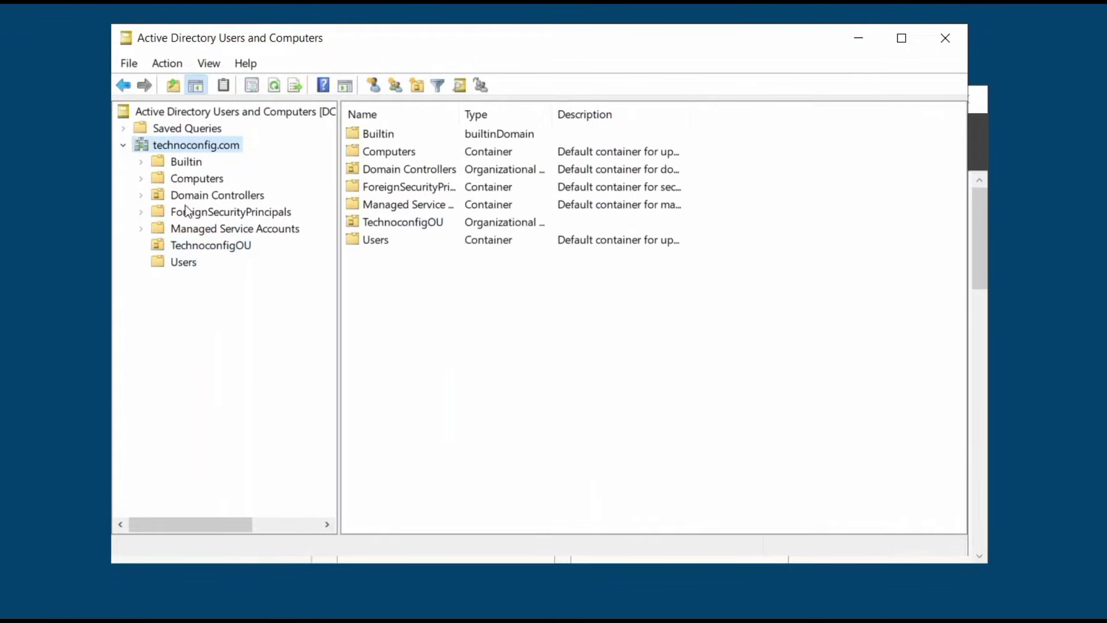
click(185, 265)
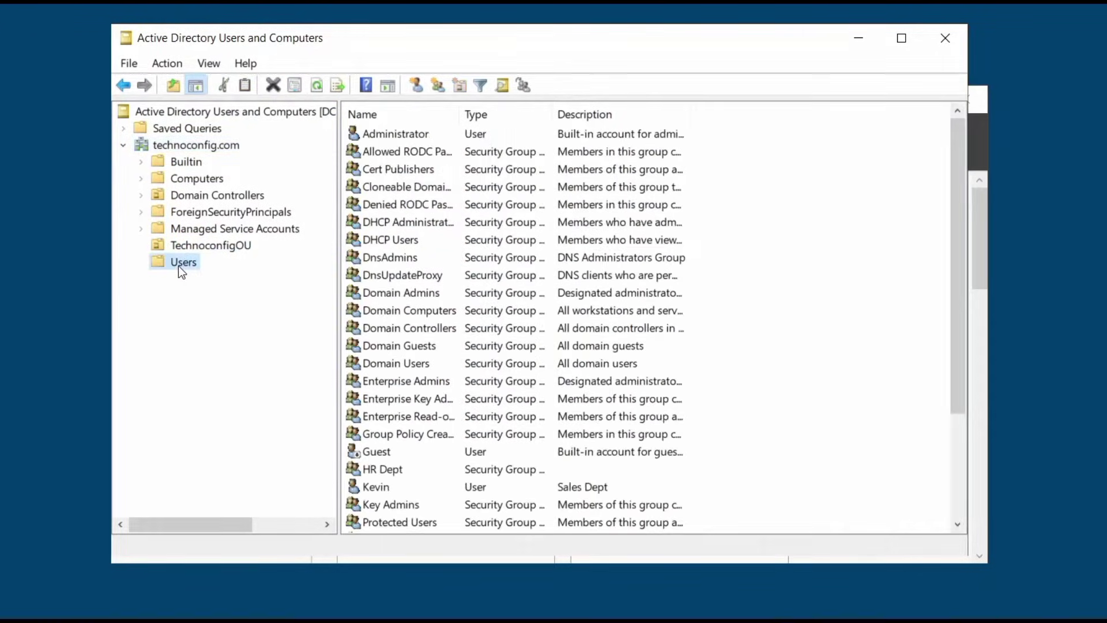
right_click(179, 265)
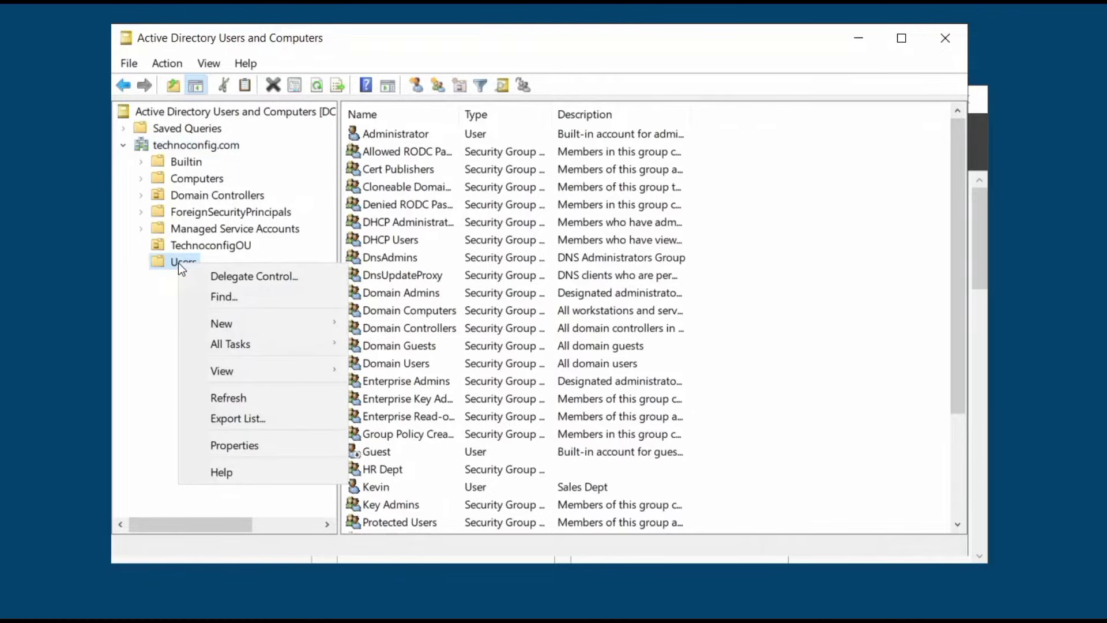
mouse_move(222, 326)
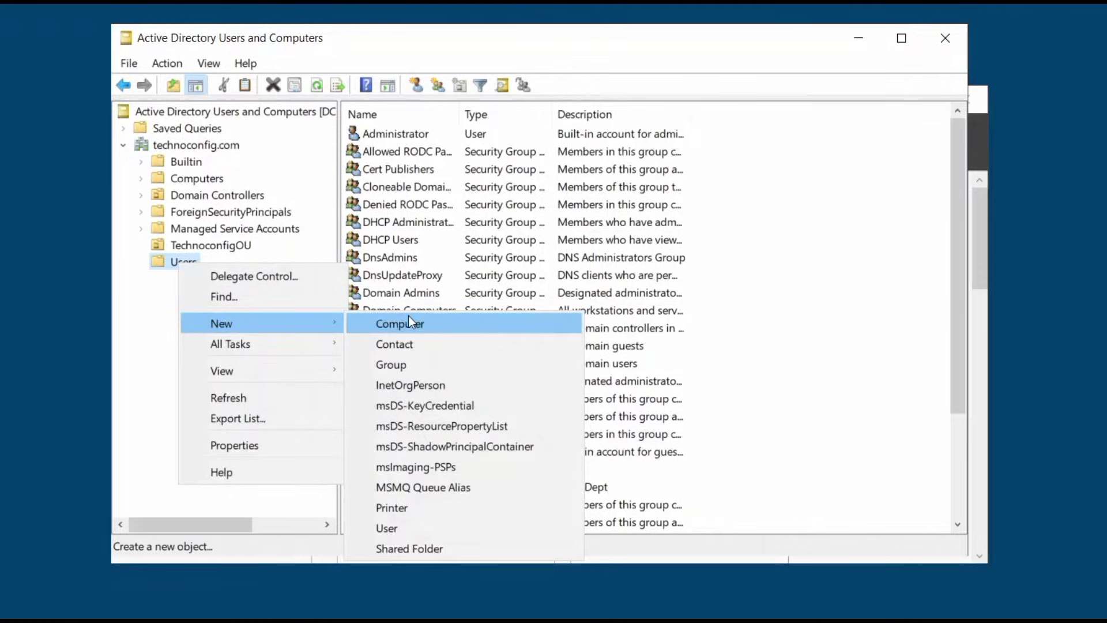
Create a Global Security group named 'Software-Deployment' in the Users container
click(392, 368)
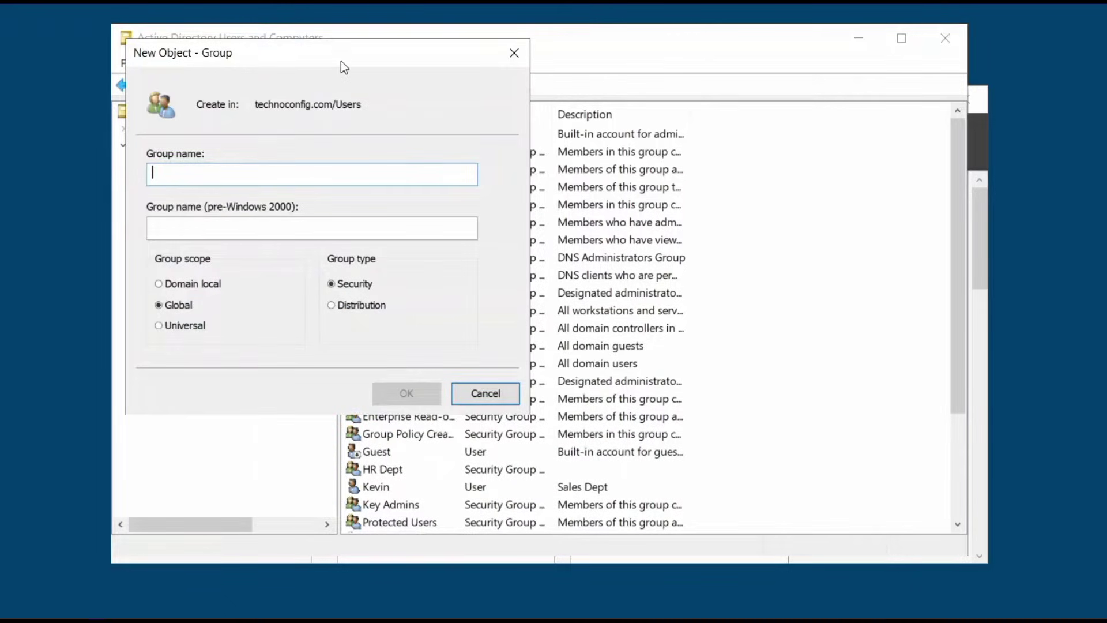
drag(346, 66, 590, 106)
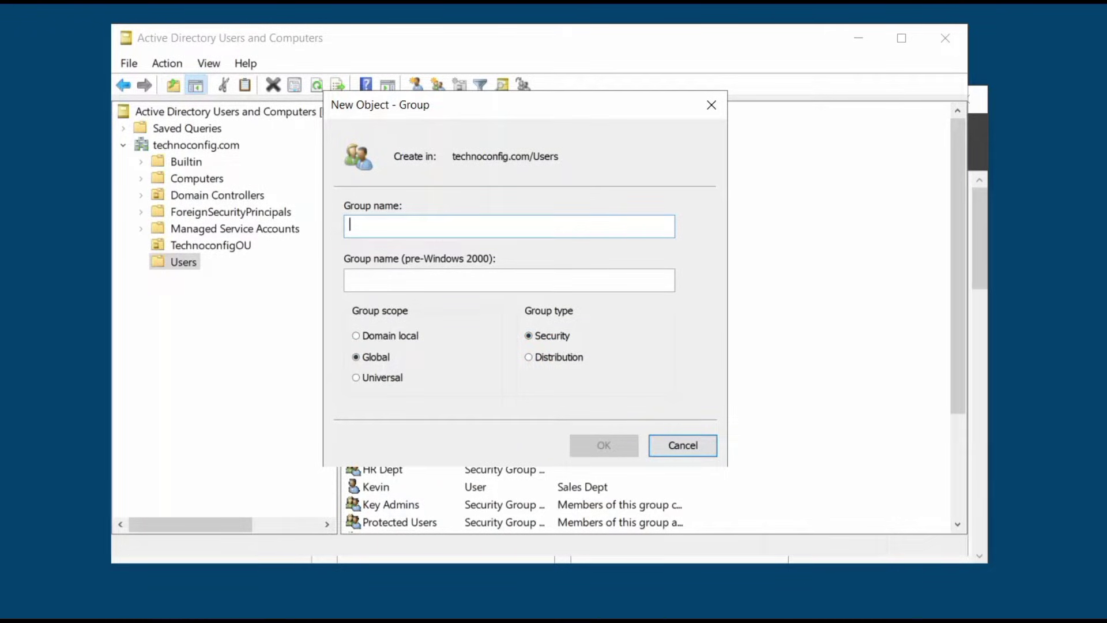
text(So)
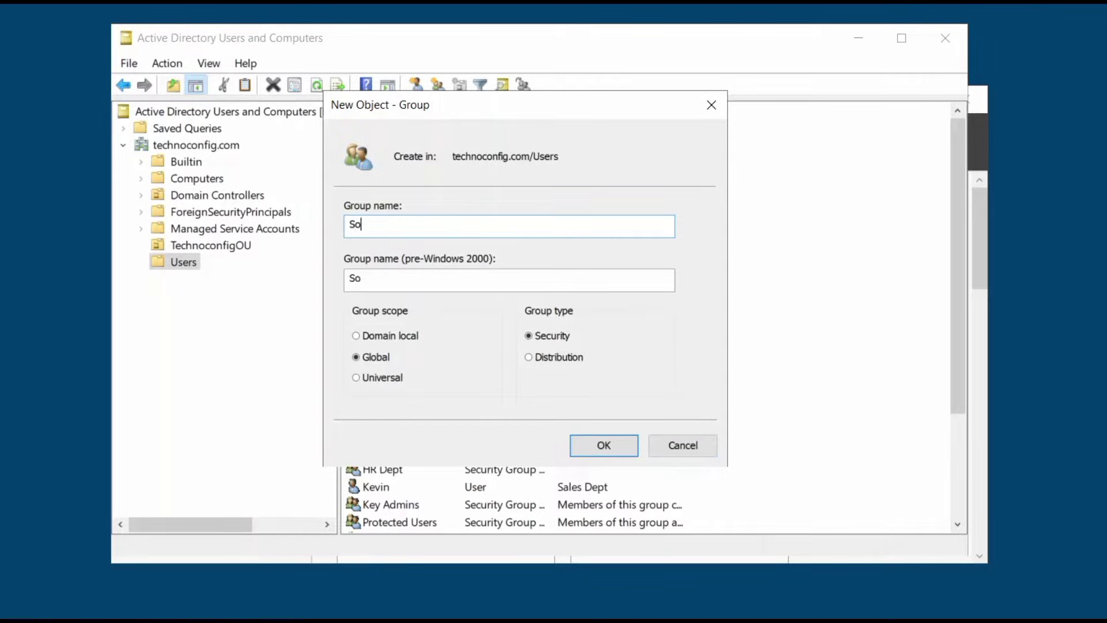
text(ftware-De)
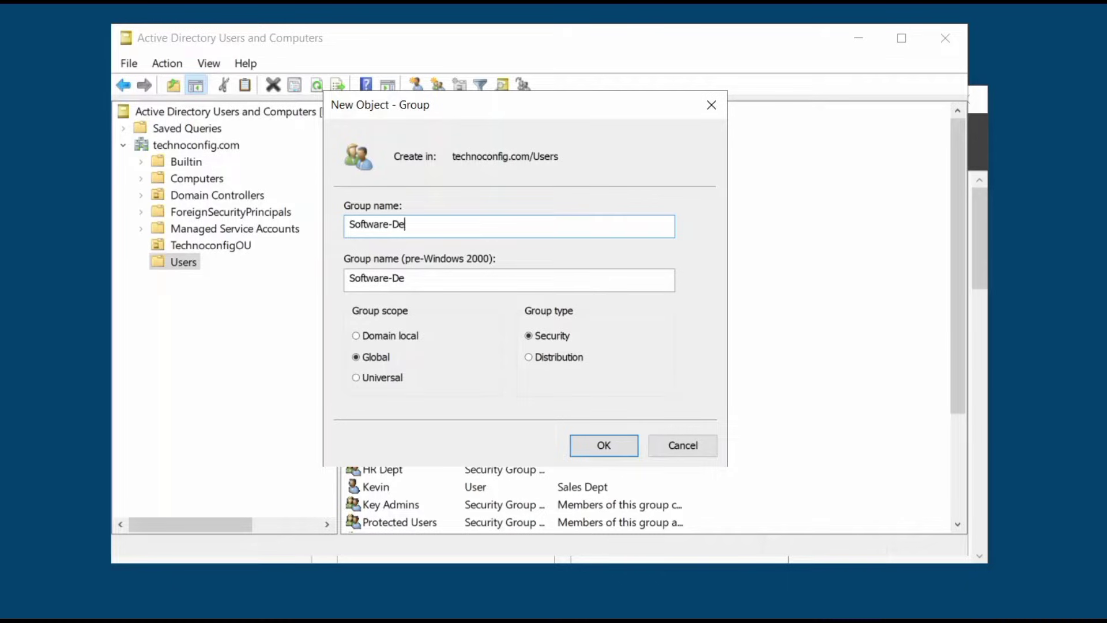
text(ployment)
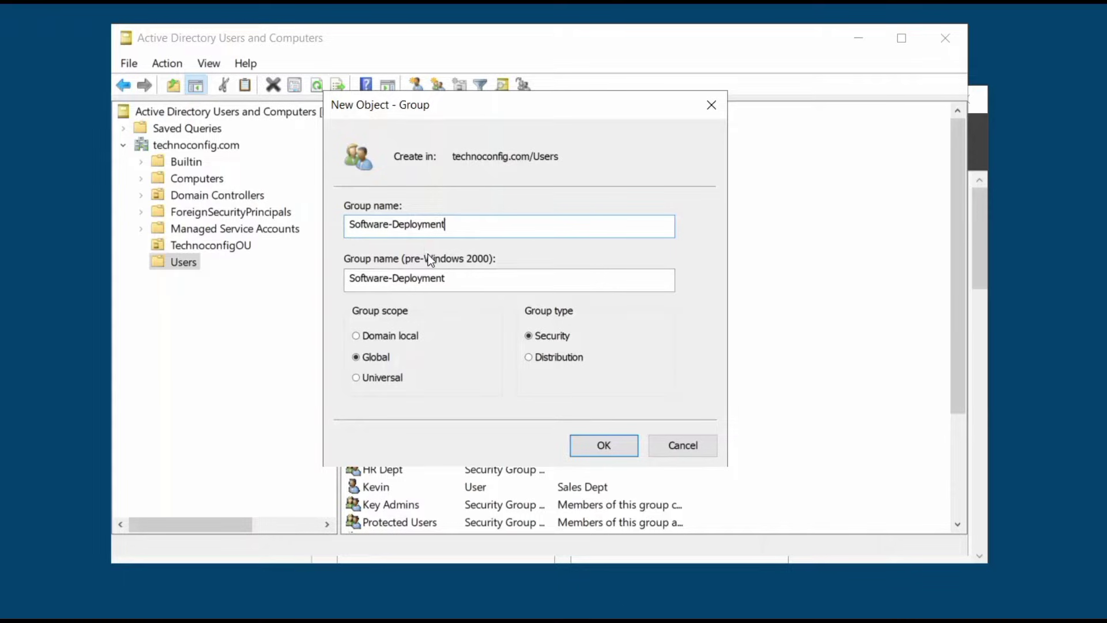
click(604, 446)
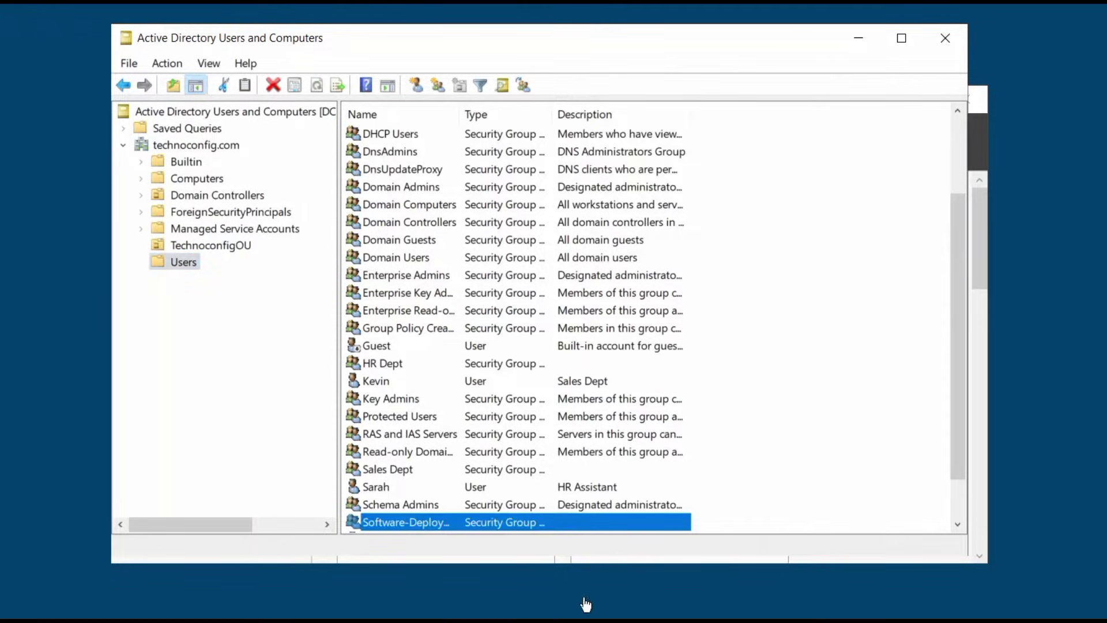
Open the Software-Deployment group's Members tab and start adding new members
right_click(414, 529)
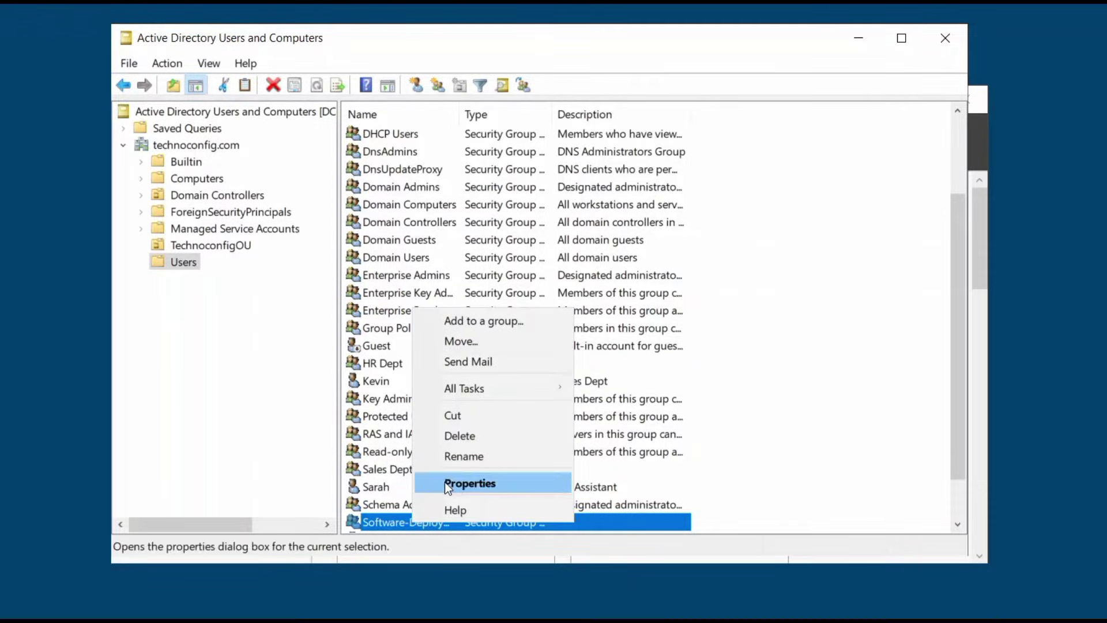
click(445, 482)
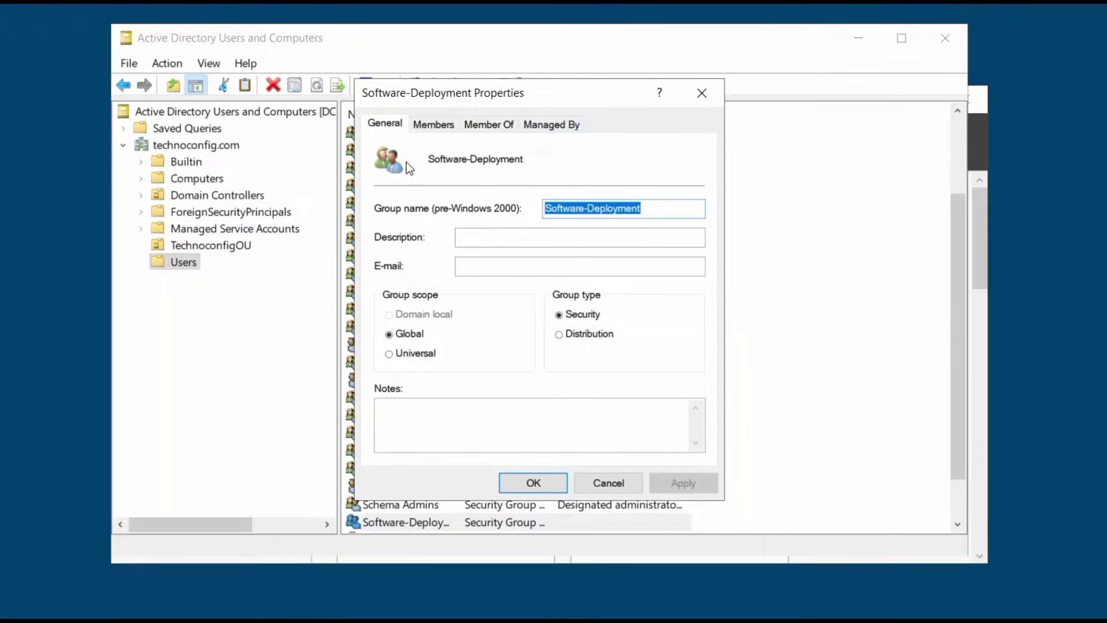
click(434, 125)
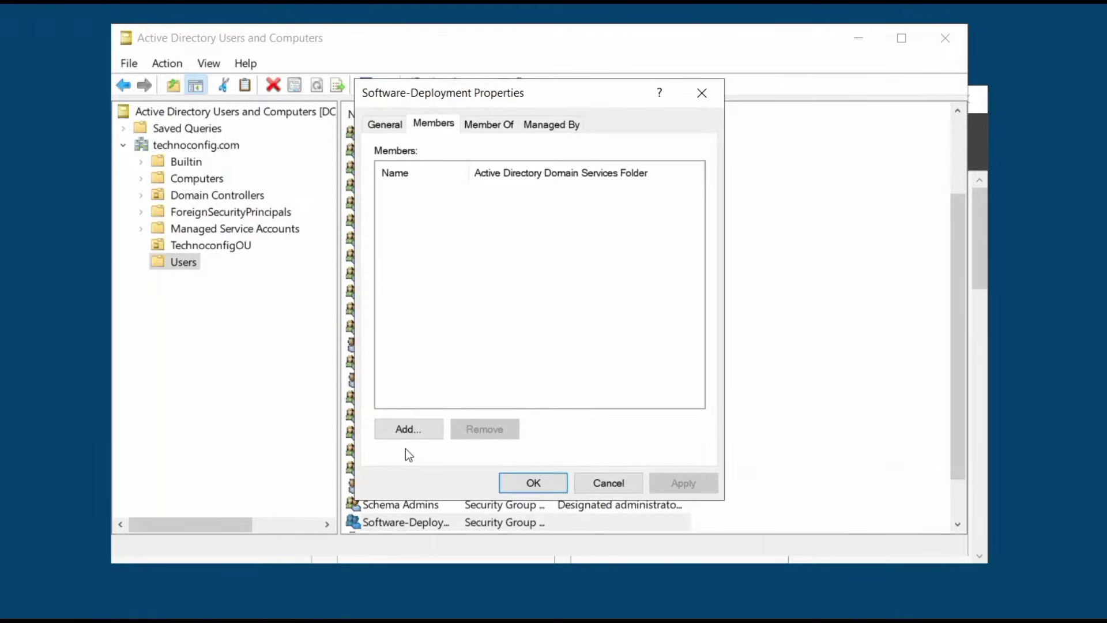
click(408, 434)
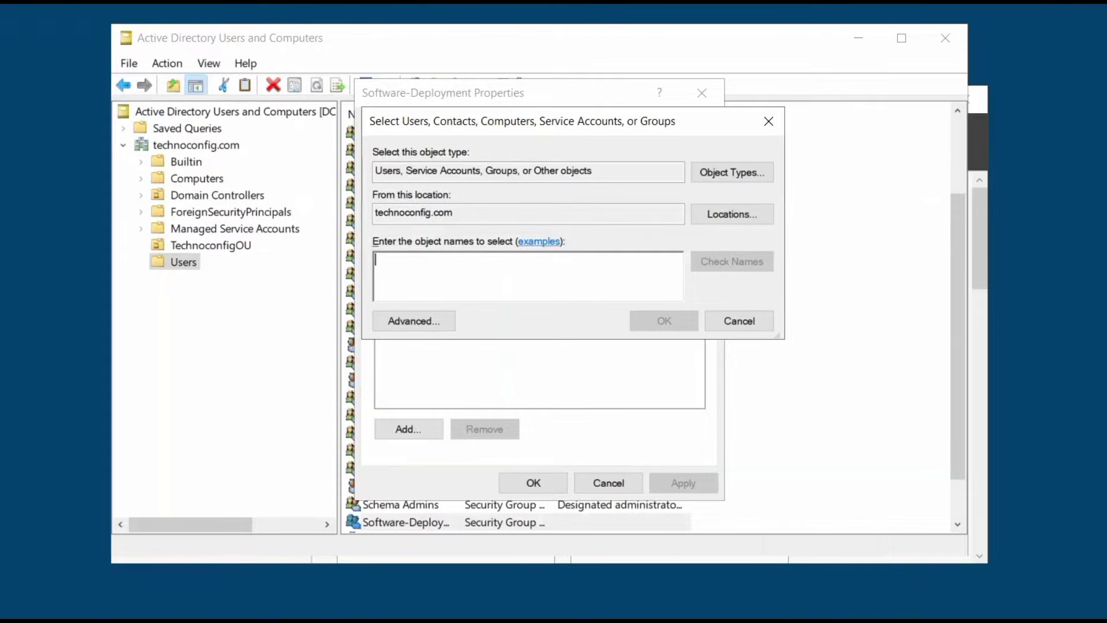
Include Computers in the object types and add PC1 to Software-Deployment
text(Ser)
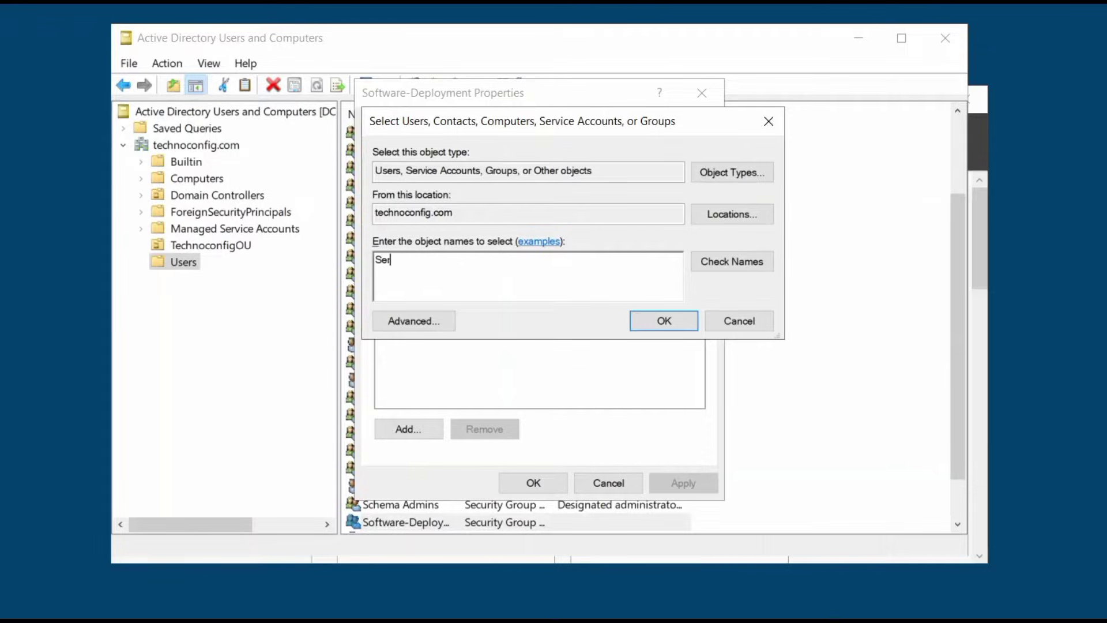
key(BackSpace)
key(BackSpace)
text(PC1)
click(762, 268)
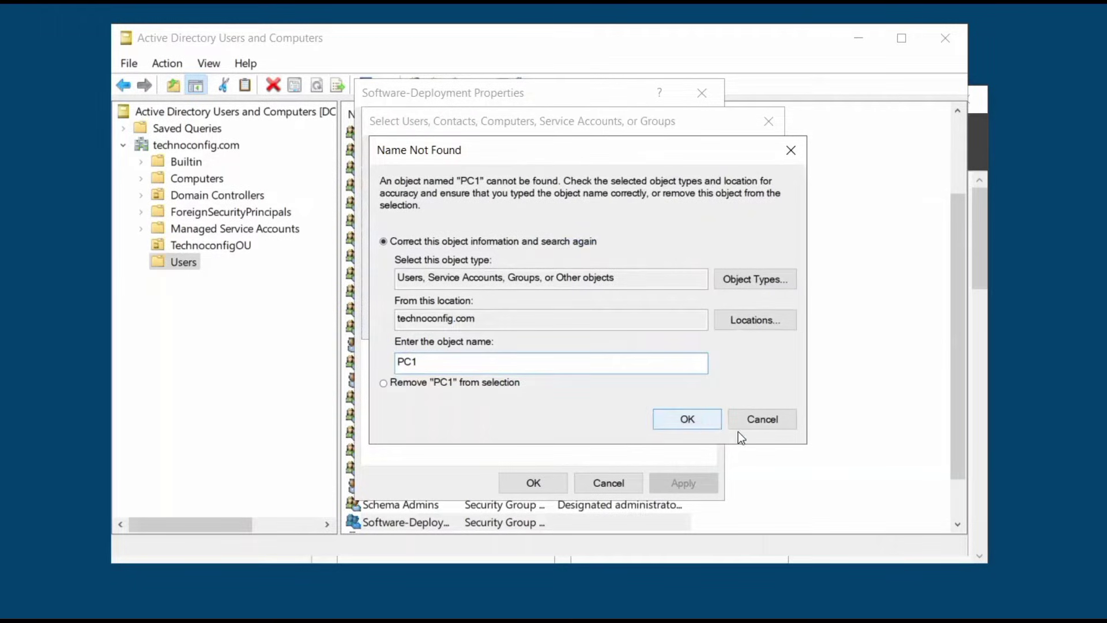
click(760, 420)
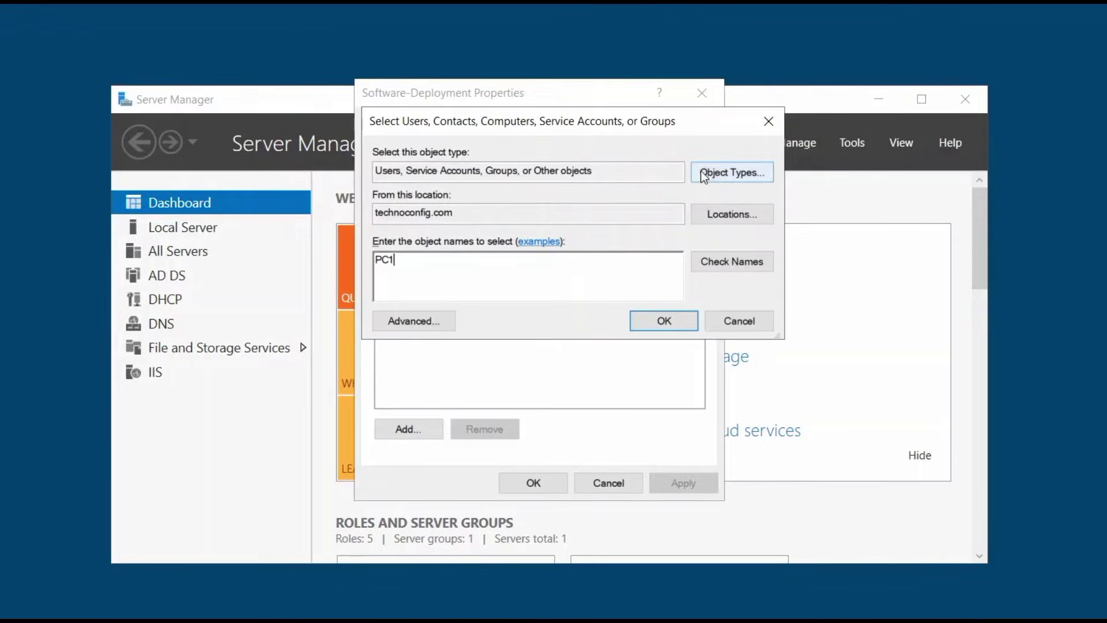
click(706, 180)
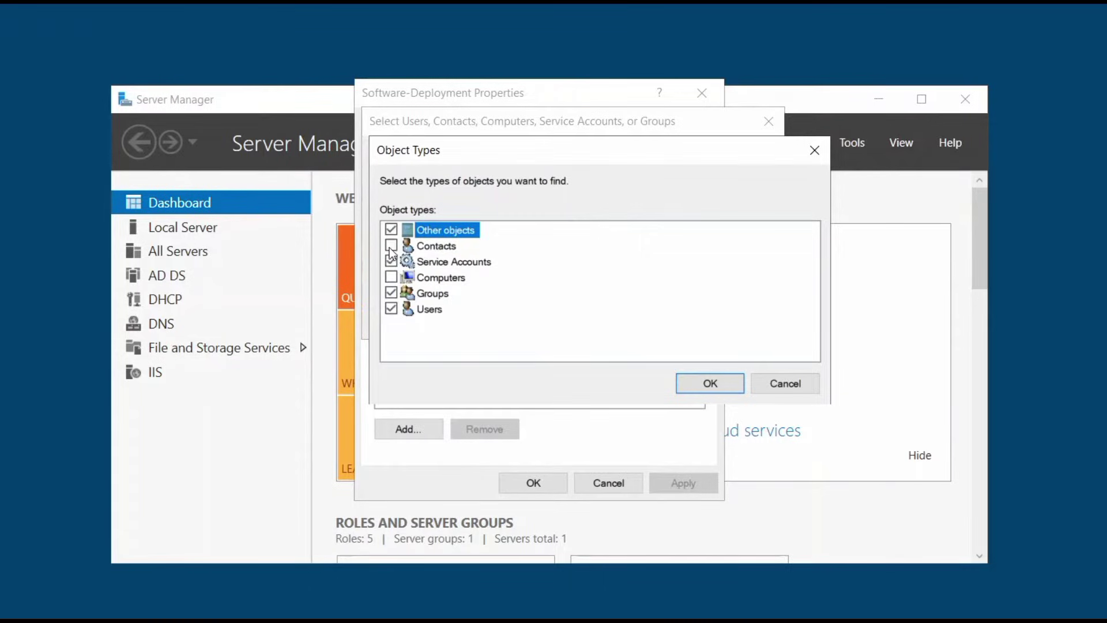
click(391, 277)
click(693, 386)
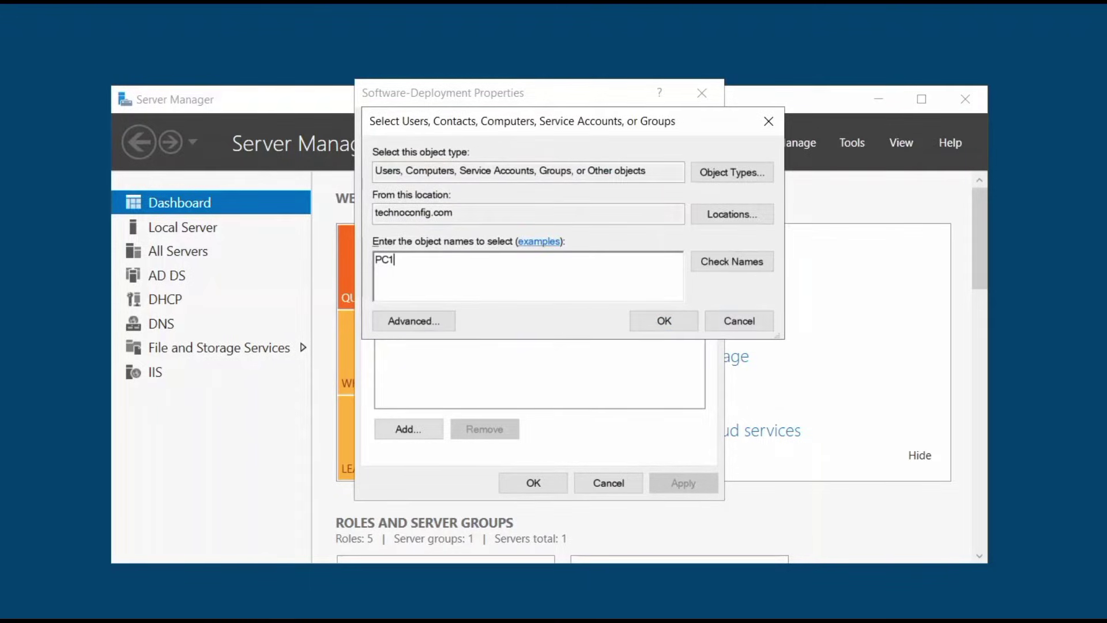
click(750, 266)
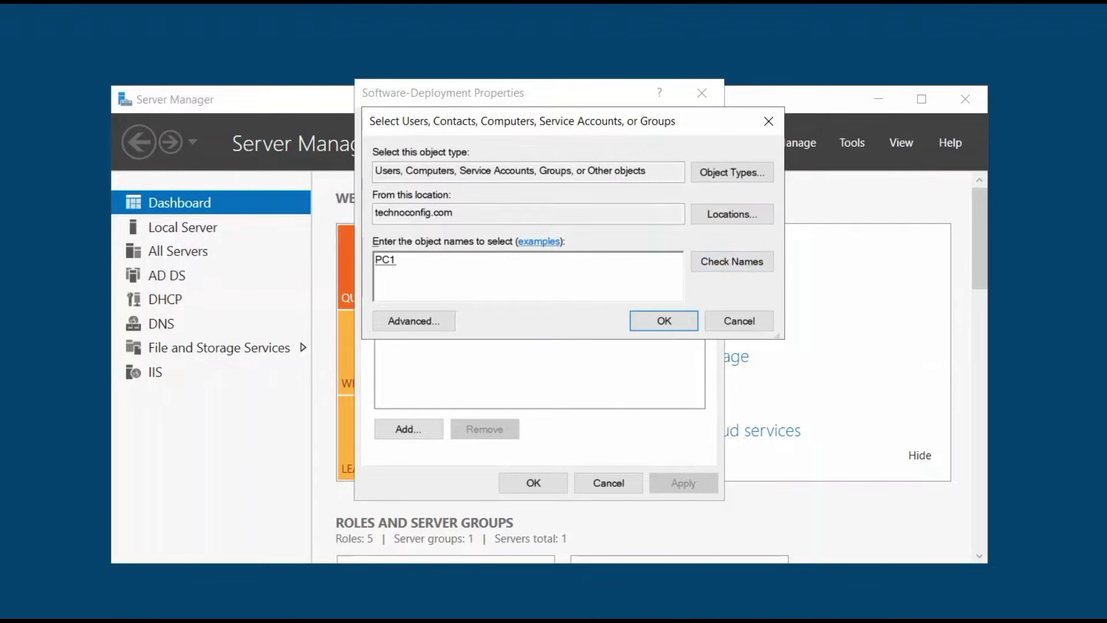
click(663, 322)
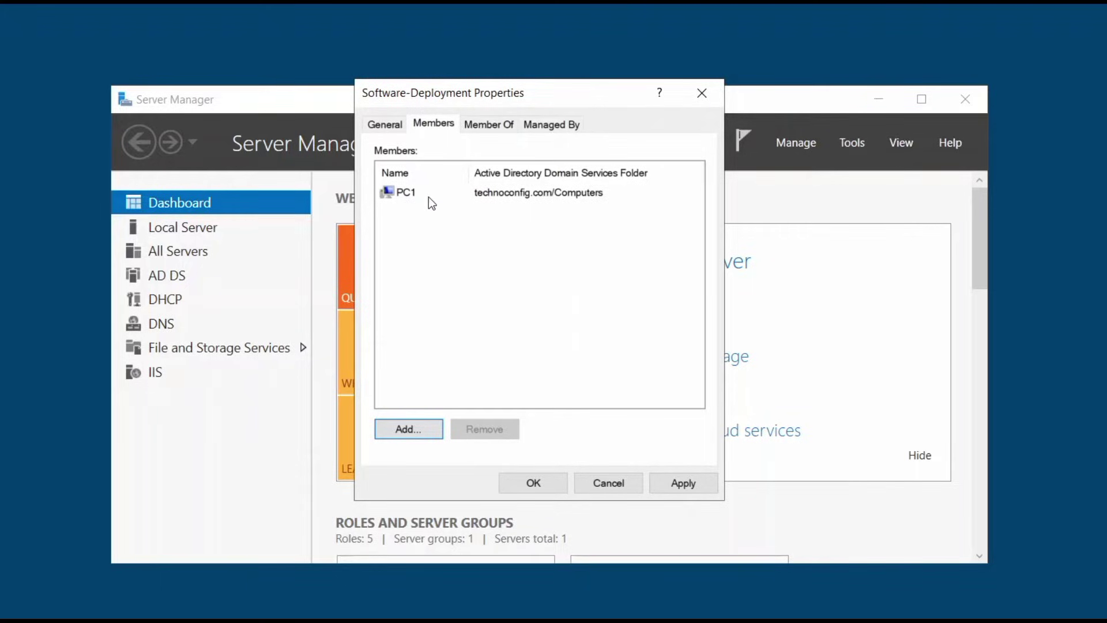
Add server02 as a second member and save the group's membership
click(427, 434)
text(server02)
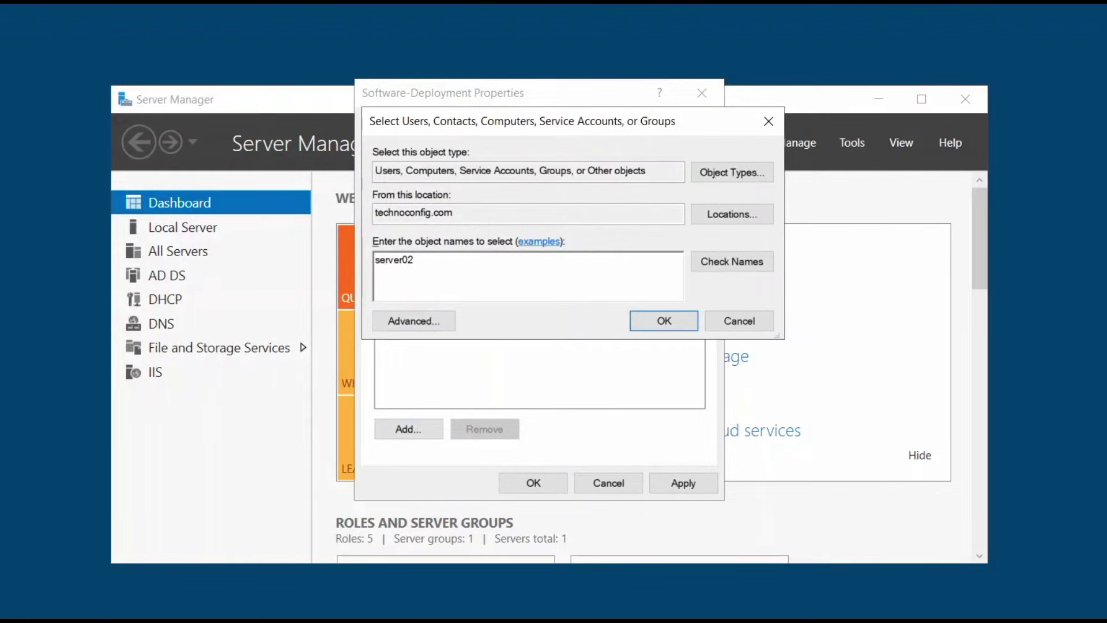
click(715, 265)
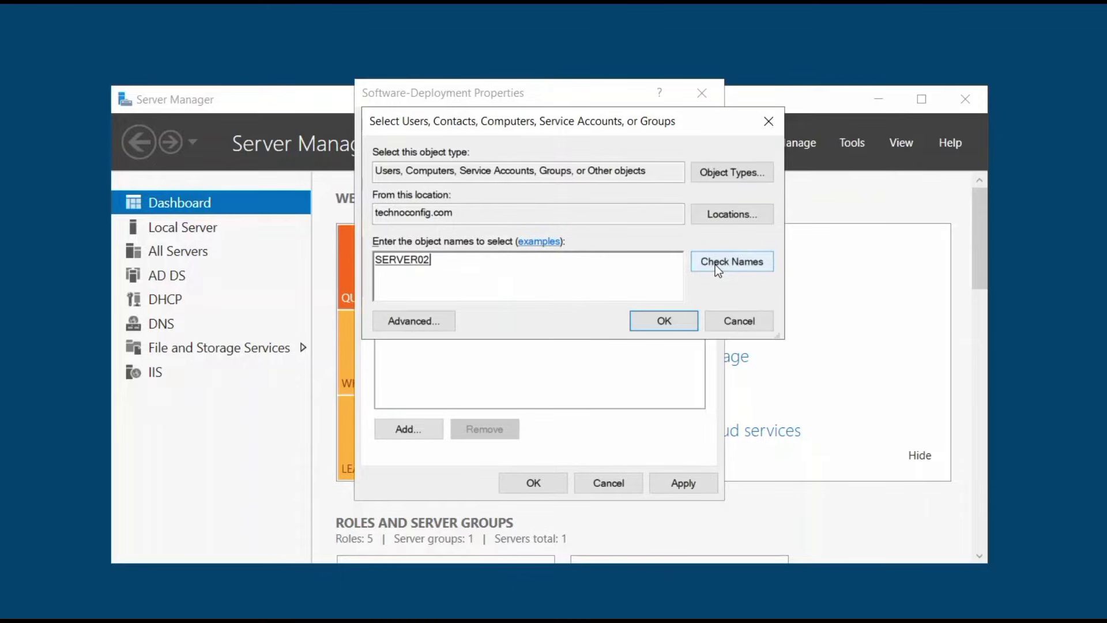
click(665, 325)
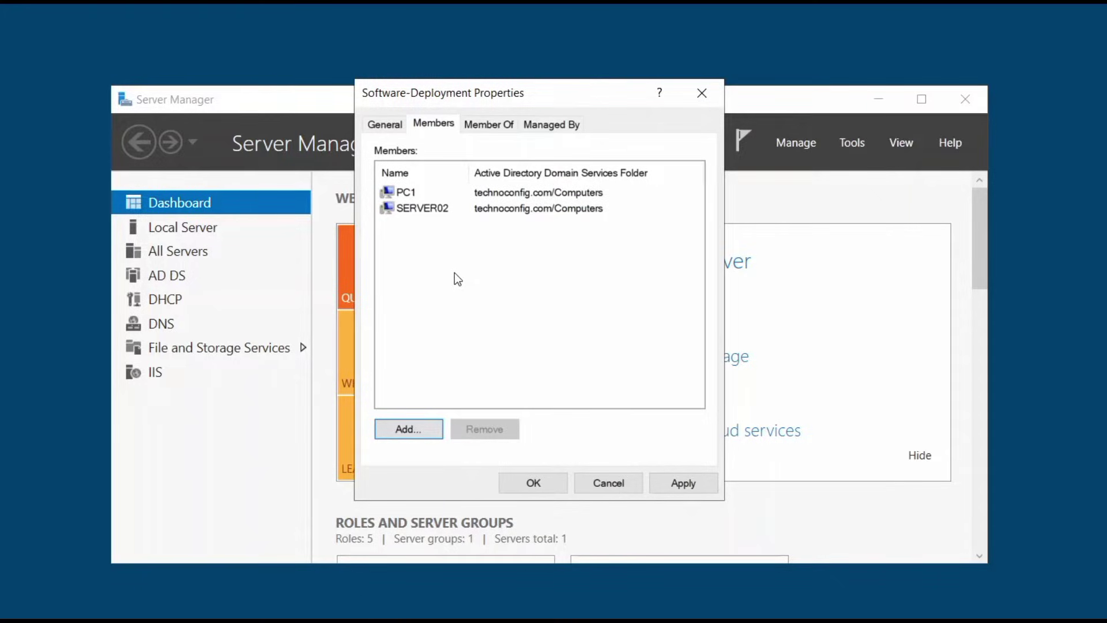
click(684, 483)
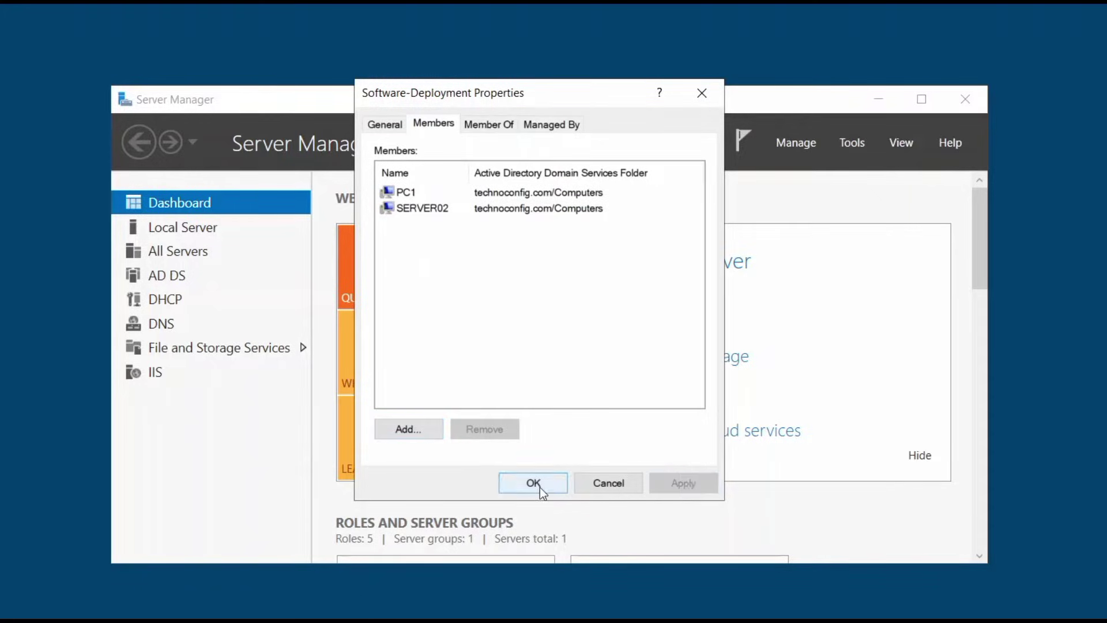
click(541, 487)
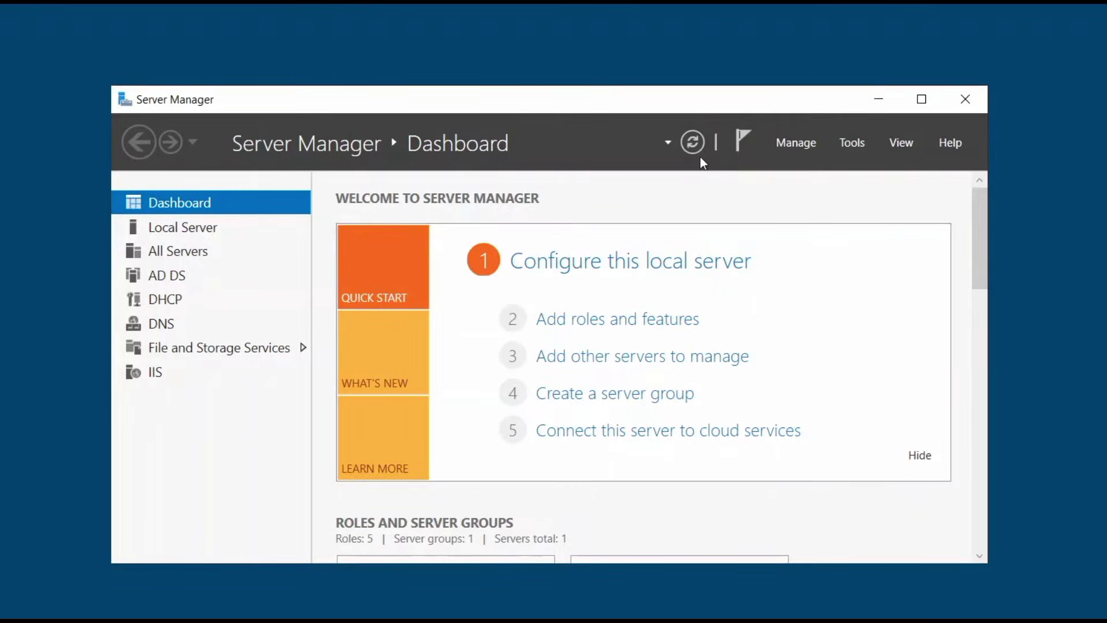
Close Server Manager and check Documents\software holds the Firefox Setup 78.0.2 and Teams_windows_x64 installers
click(959, 108)
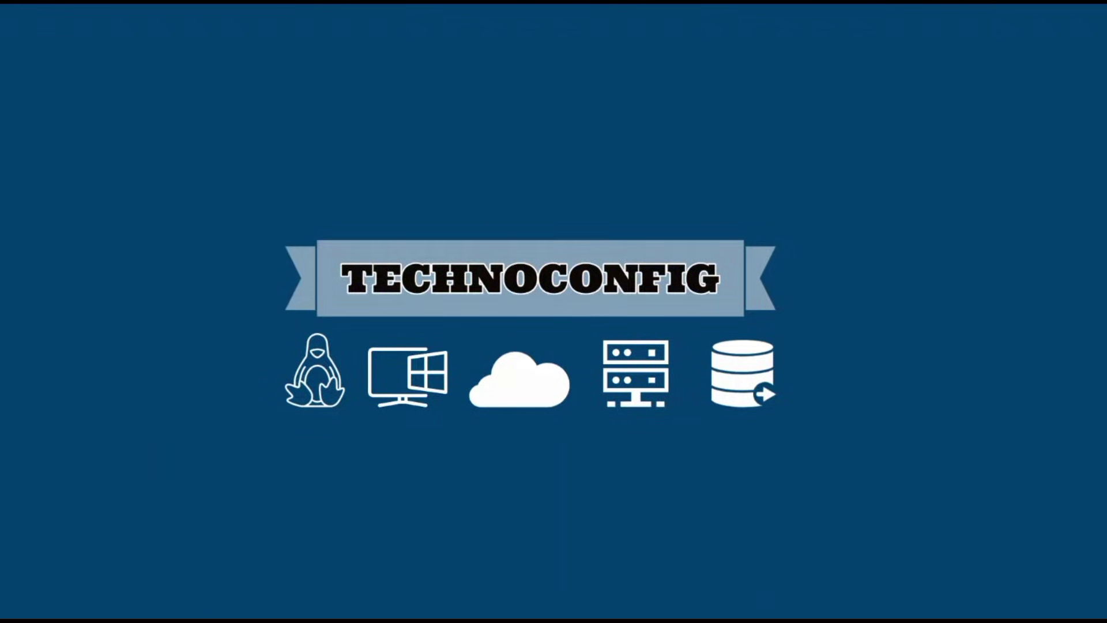
key(super)
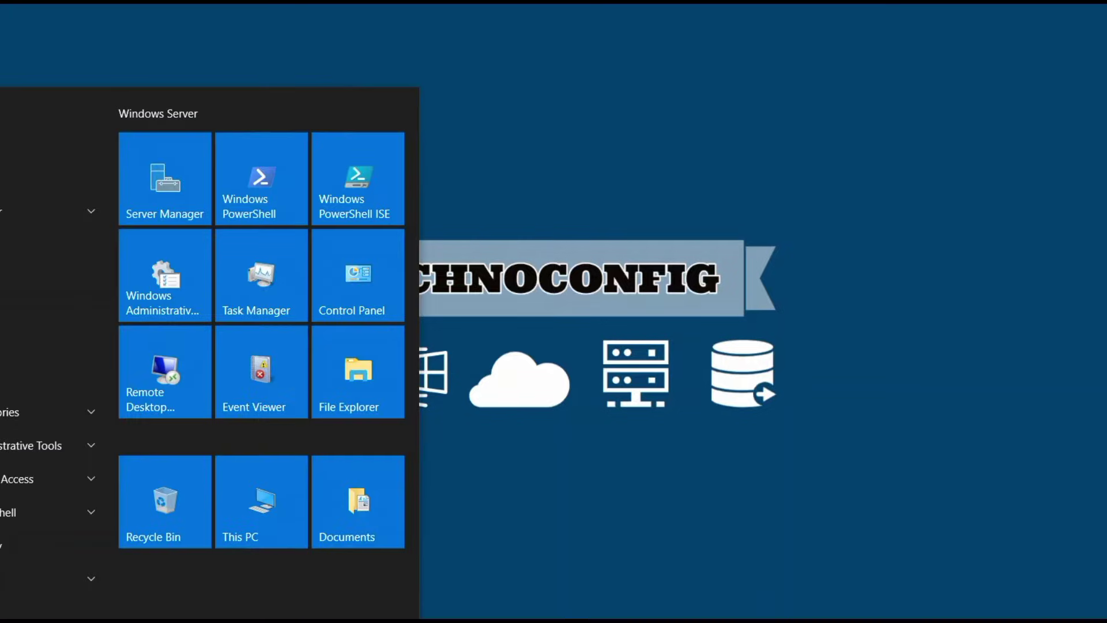
click(337, 503)
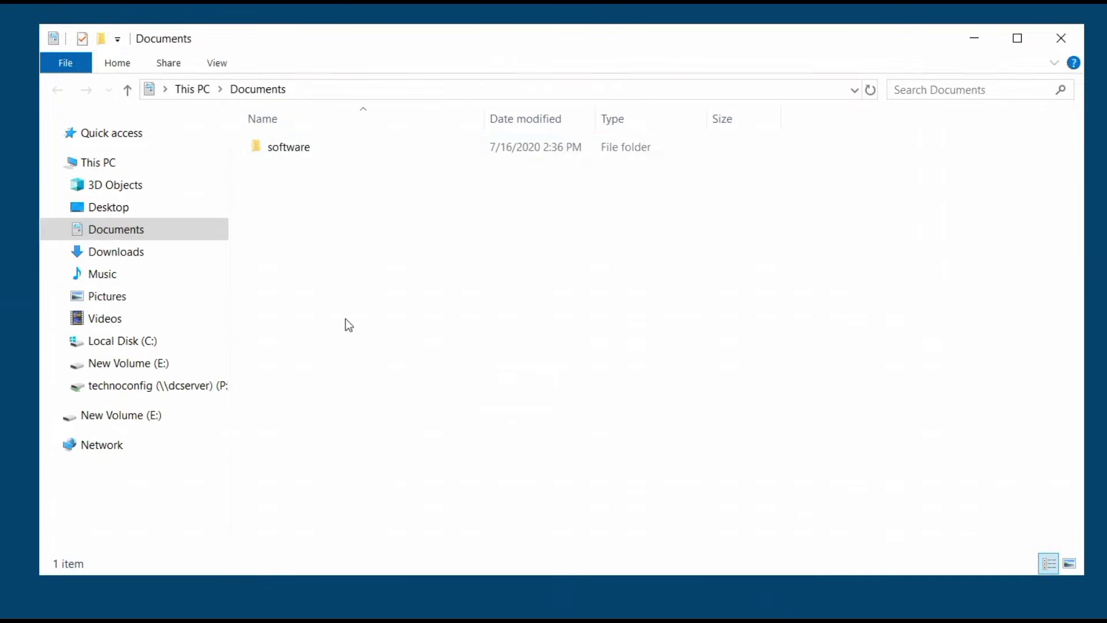
double_click(310, 145)
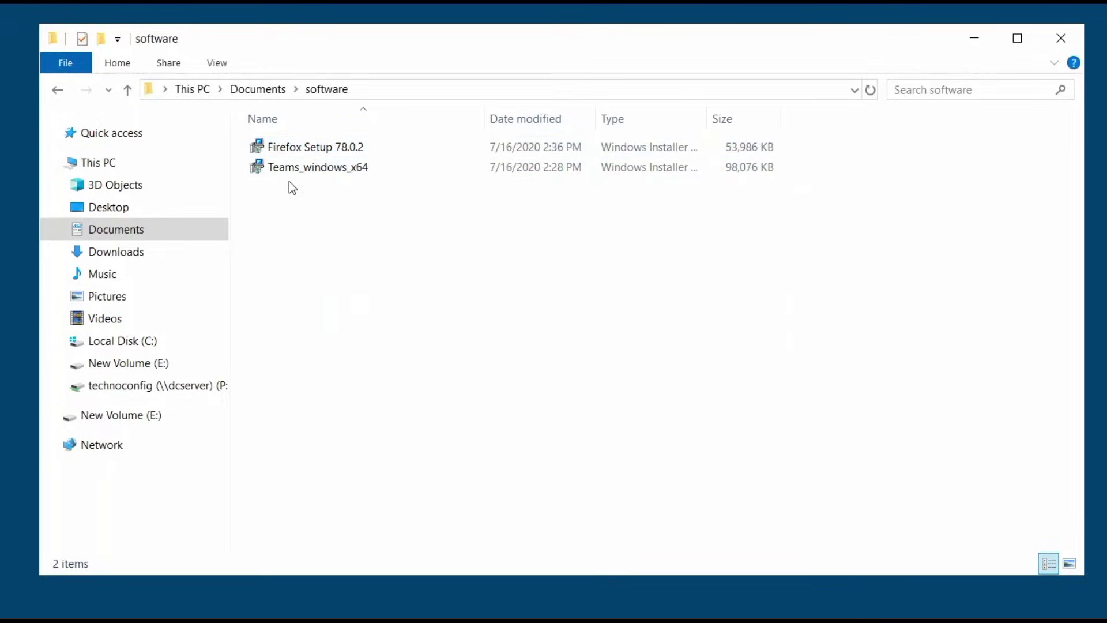
click(49, 95)
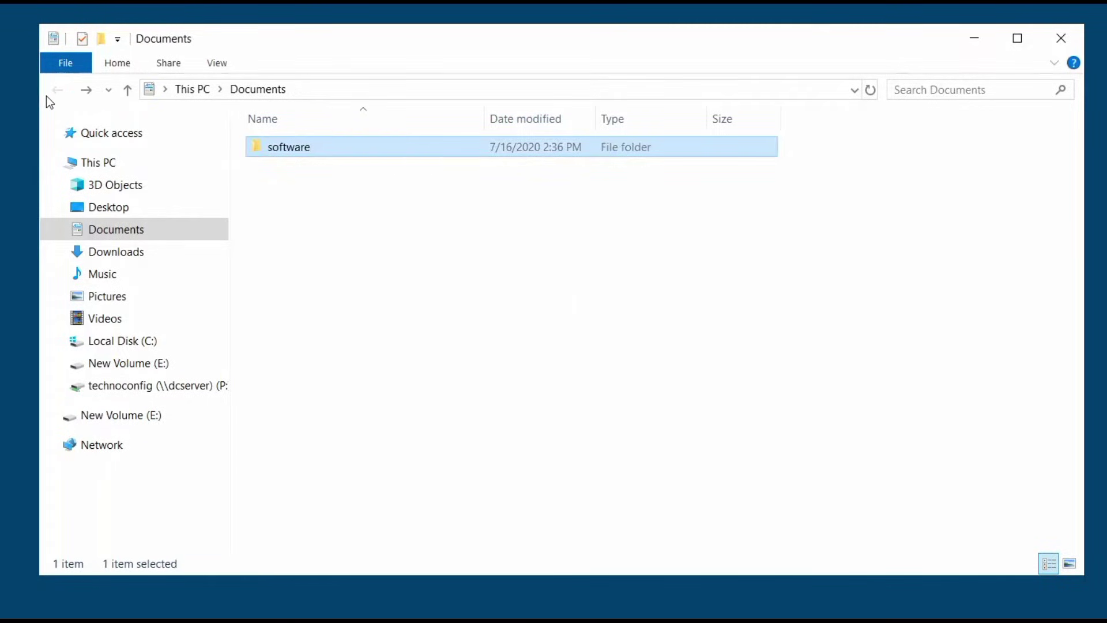
Enable Advanced Sharing on the software folder, keeping the share name 'software'
right_click(291, 150)
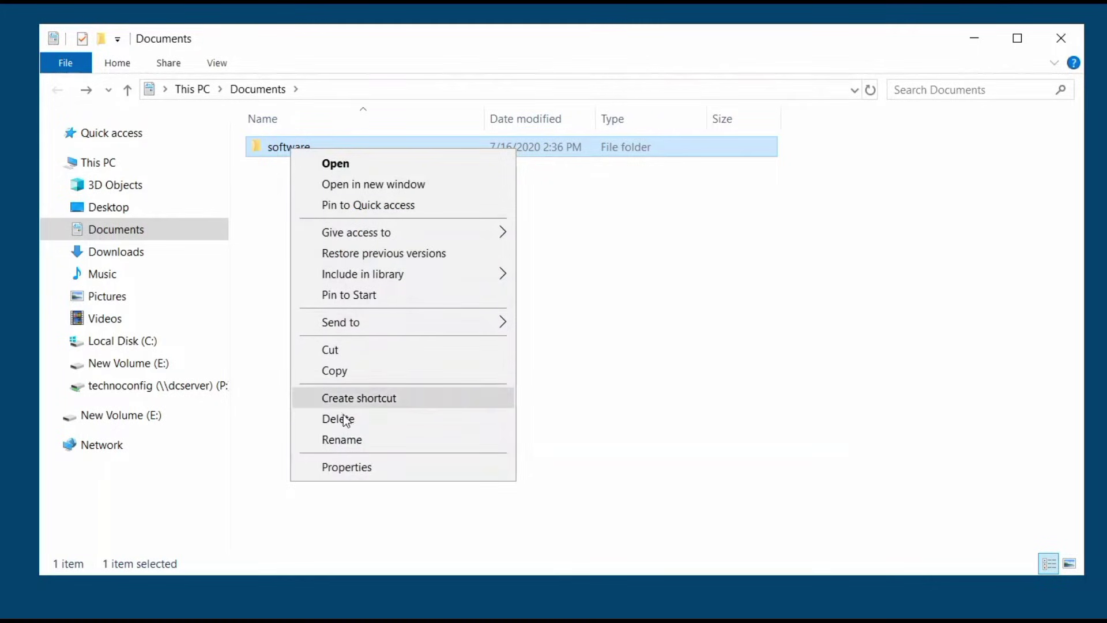
click(346, 468)
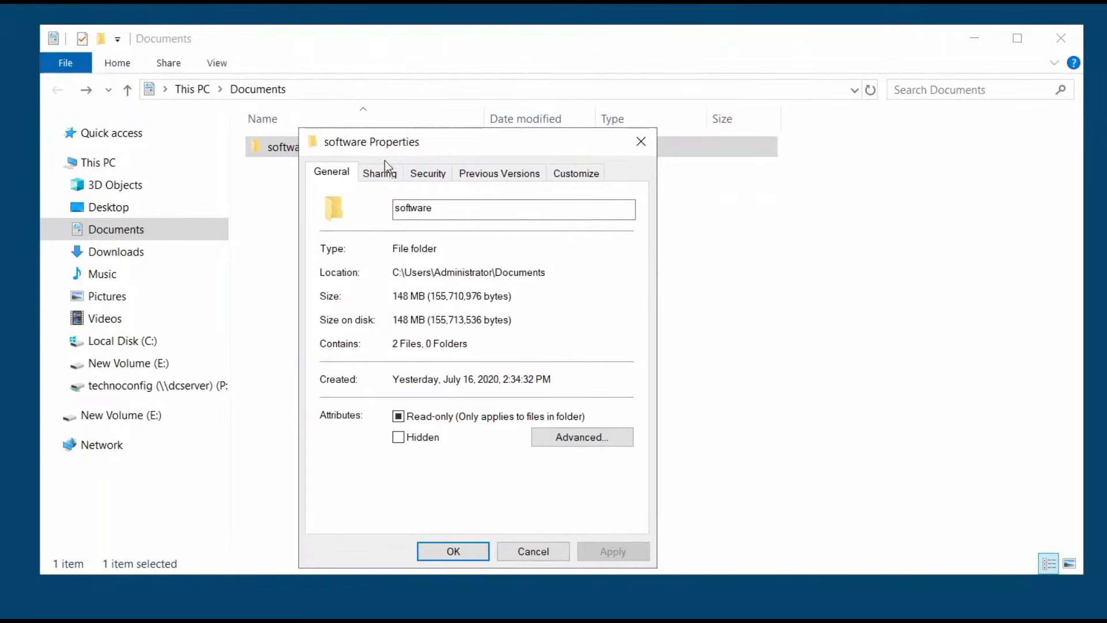
click(375, 174)
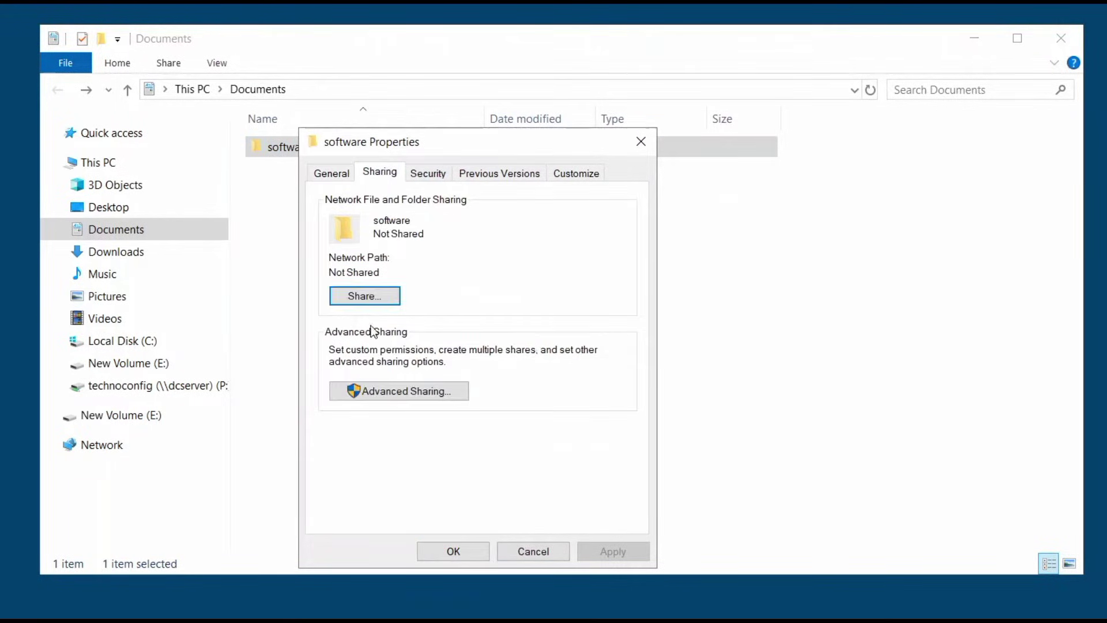
click(419, 394)
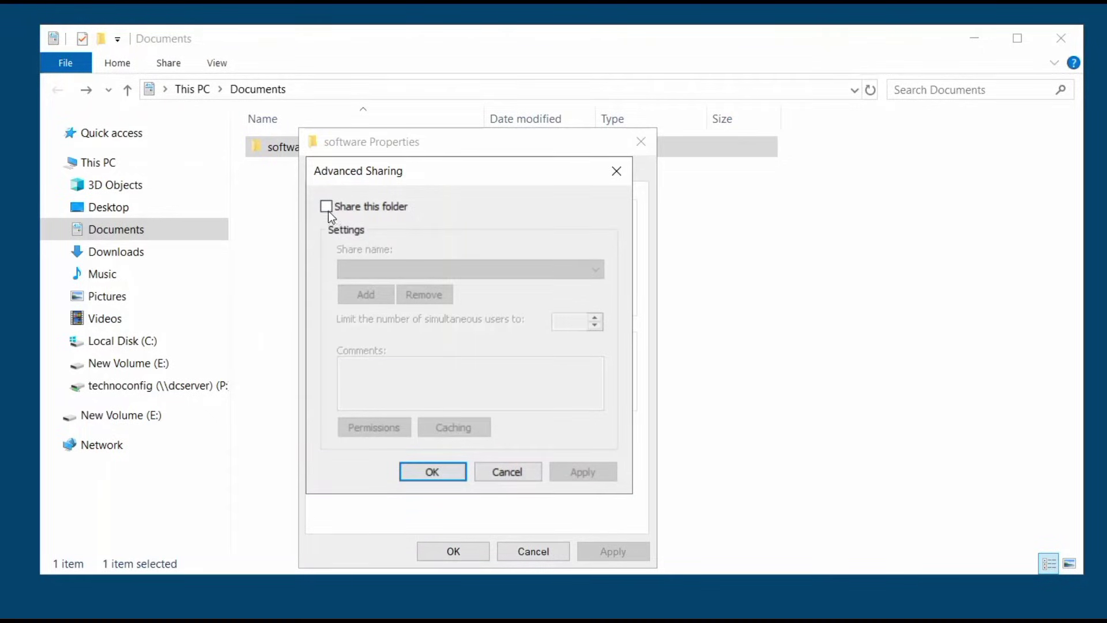
click(327, 210)
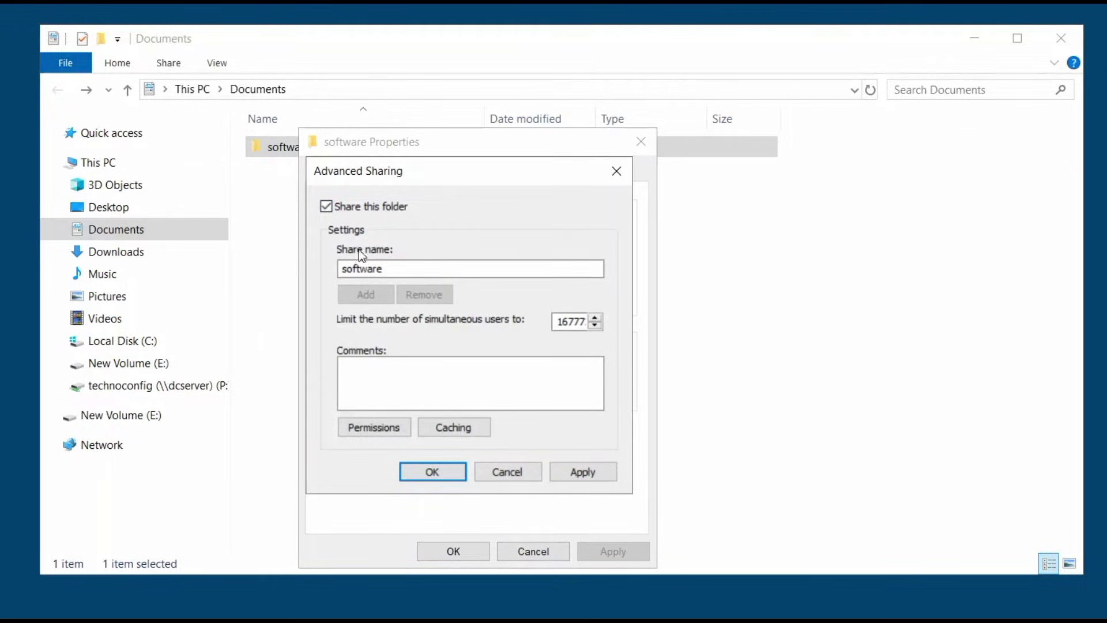
click(403, 269)
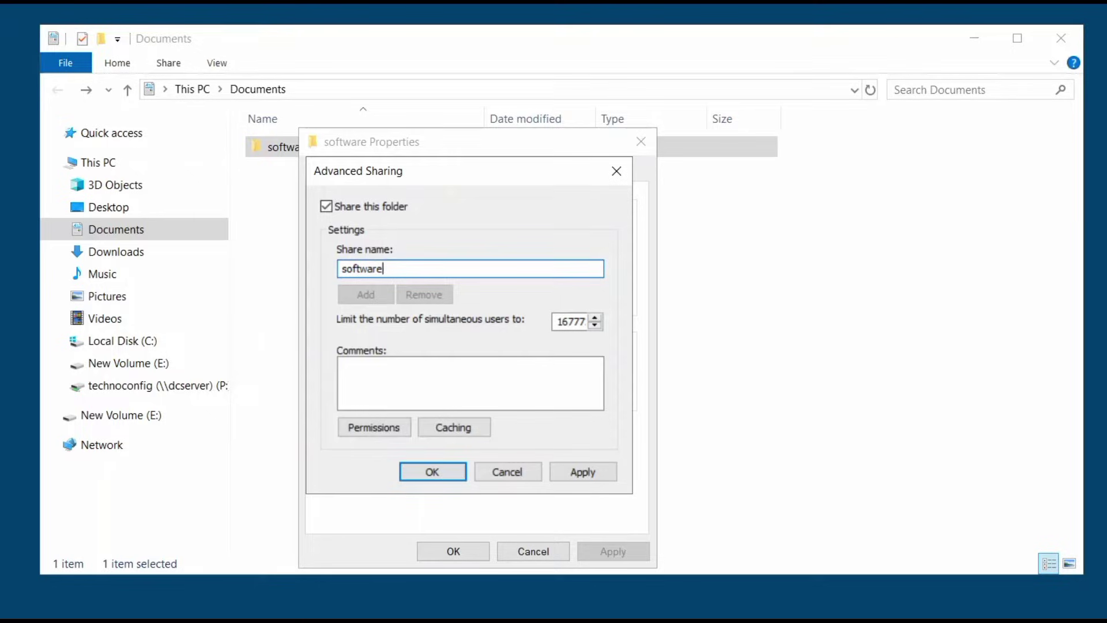
text($)
key(BackSpace)
click(386, 431)
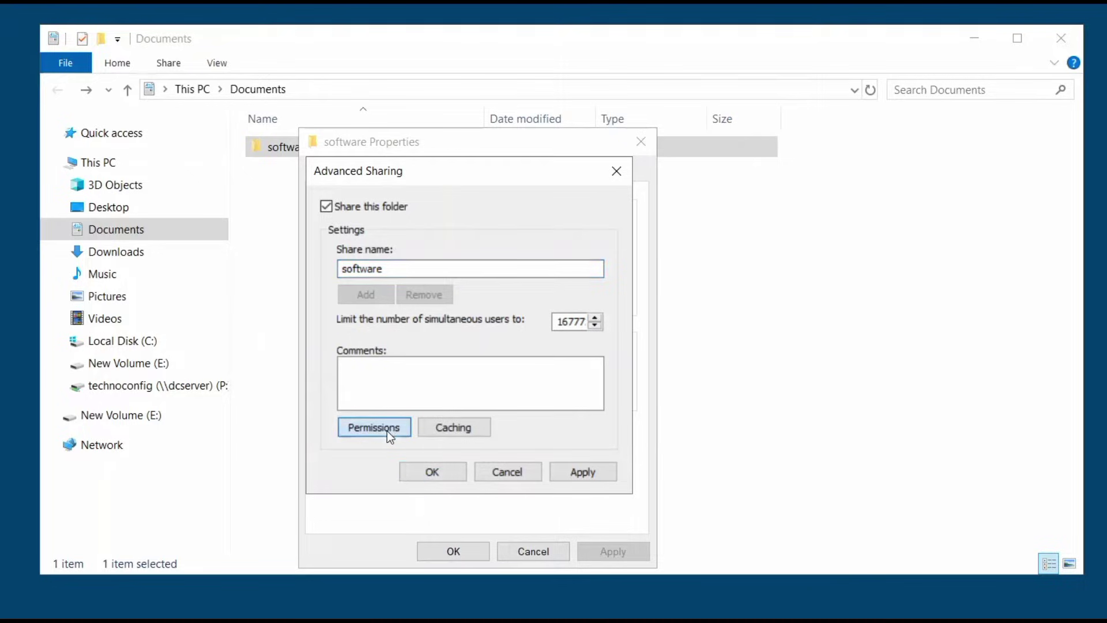
Replace Everyone with Authenticated Users on the software share, allowing Full Control
drag(429, 185, 417, 153)
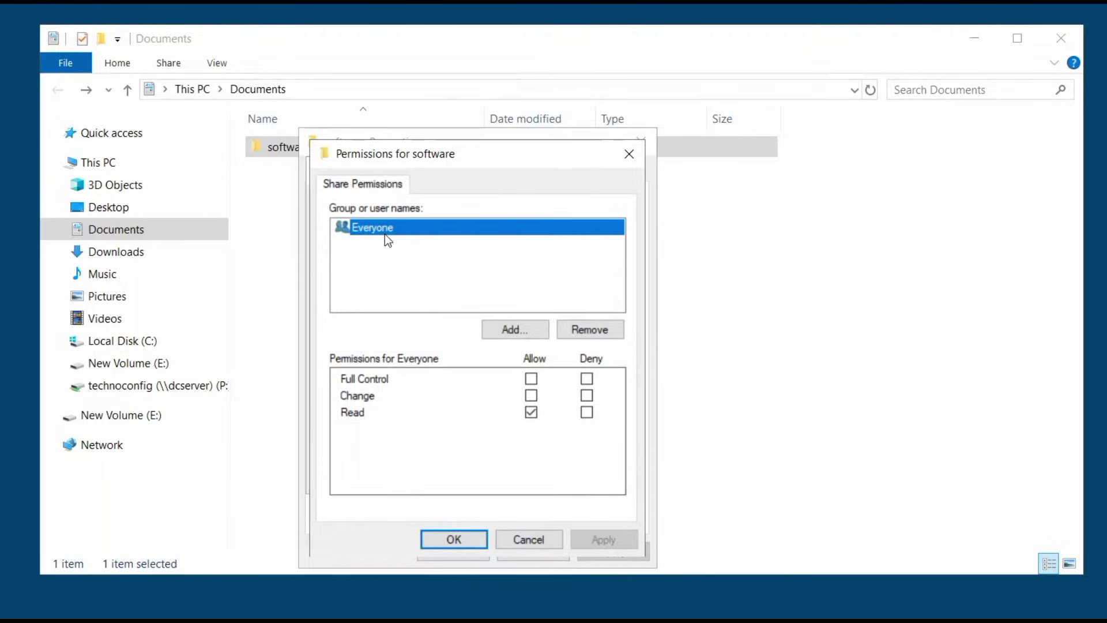
click(590, 326)
click(514, 328)
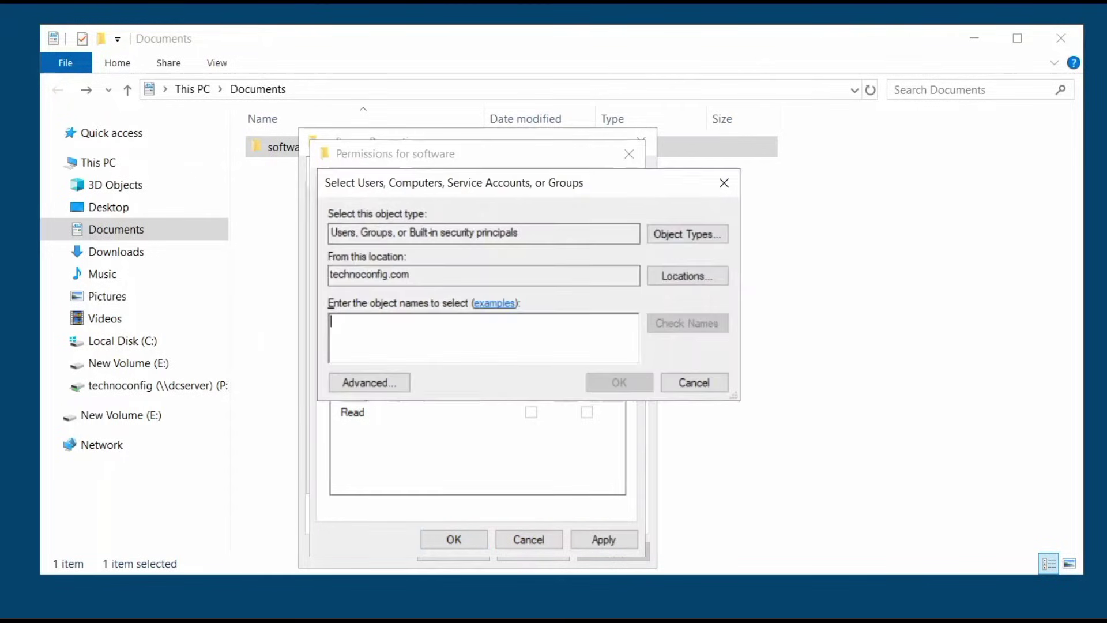
text(auth)
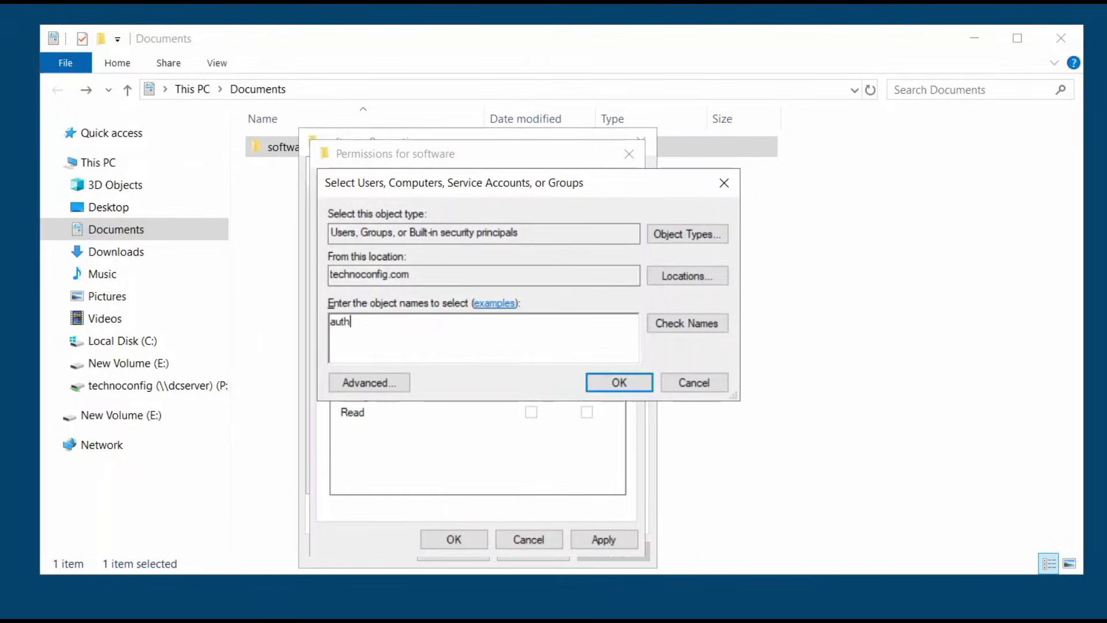
click(688, 321)
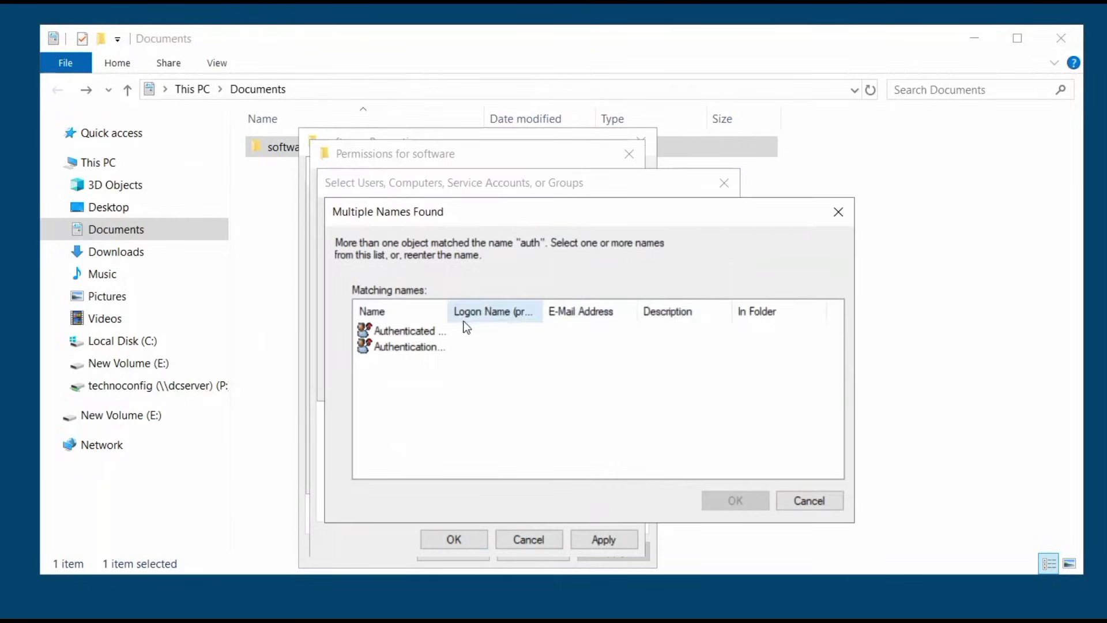
click(396, 333)
click(716, 500)
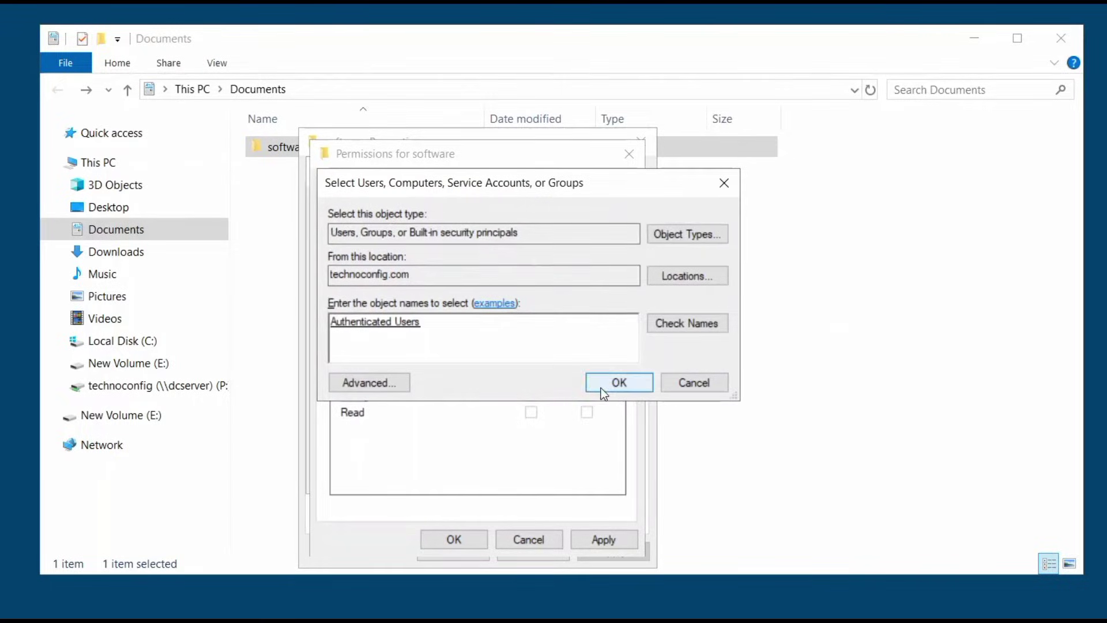
click(594, 382)
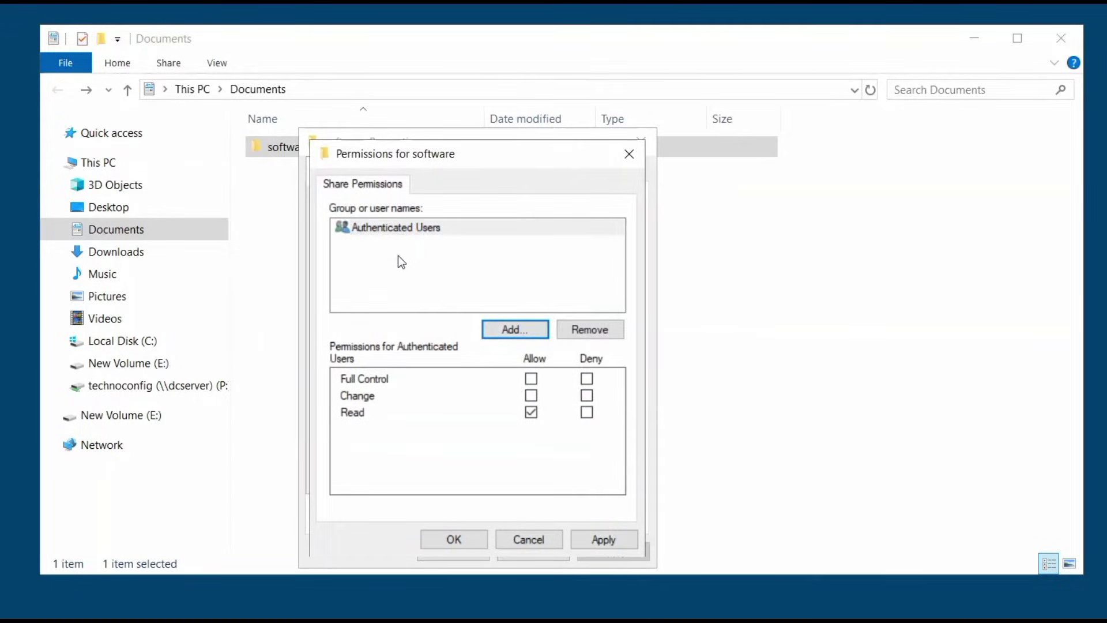
click(532, 380)
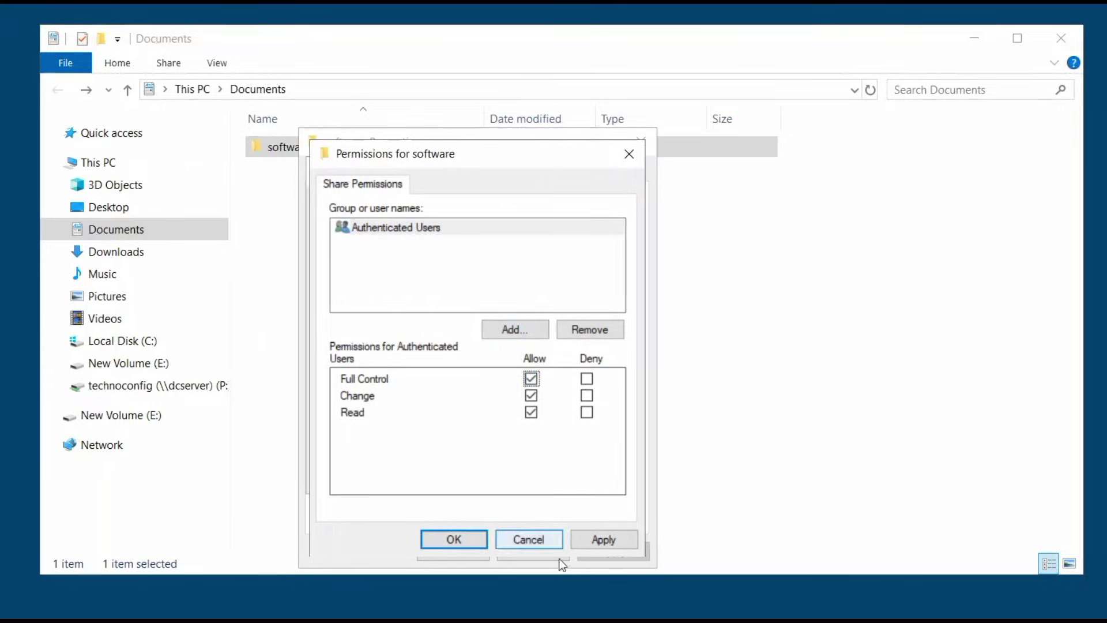
click(606, 542)
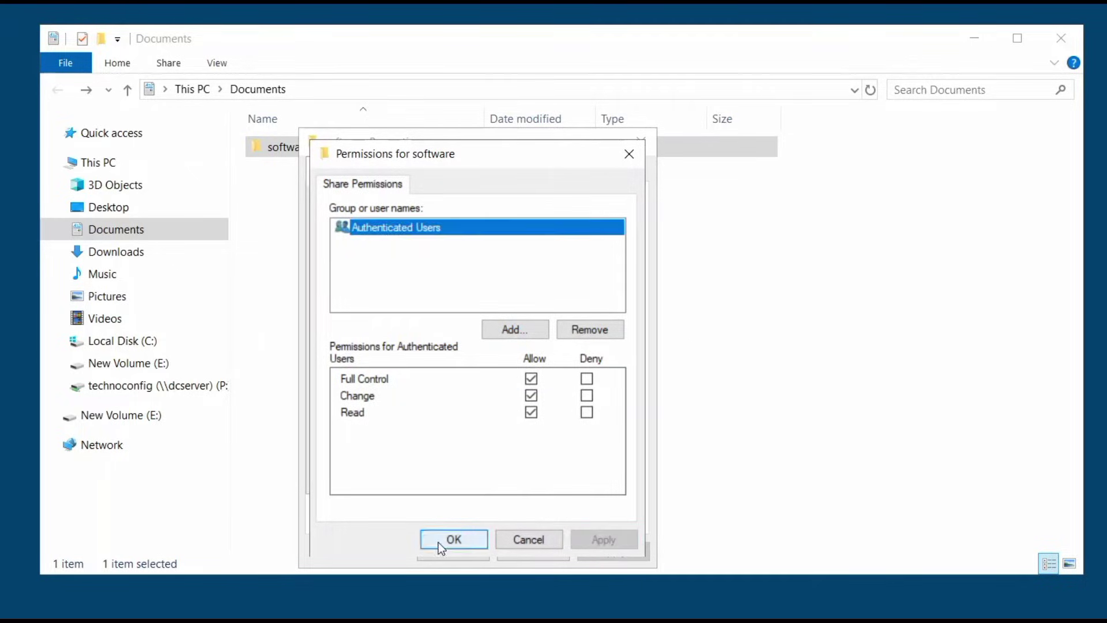
click(438, 541)
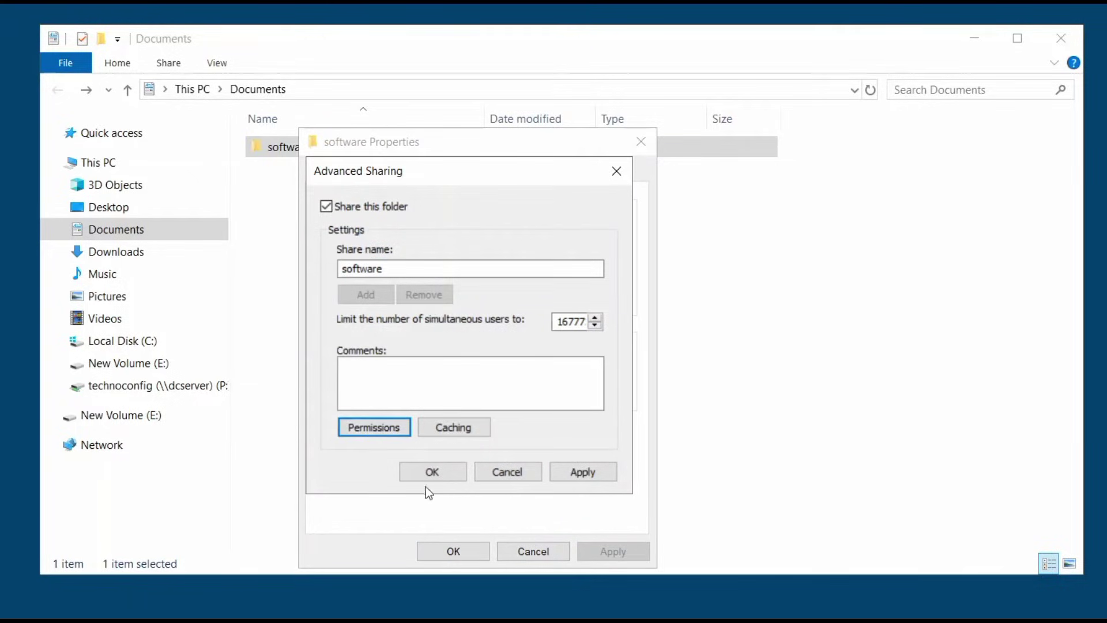
Apply and close Advanced Sharing, exposing the folder as \\DCSERVER\software
click(599, 472)
click(450, 471)
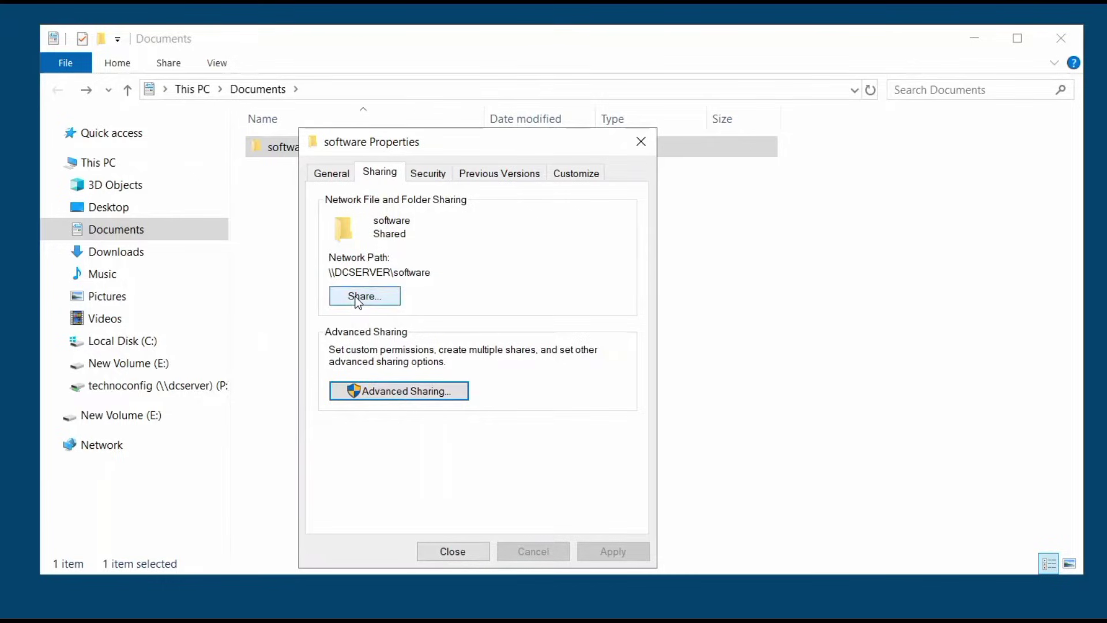
drag(431, 272, 330, 272)
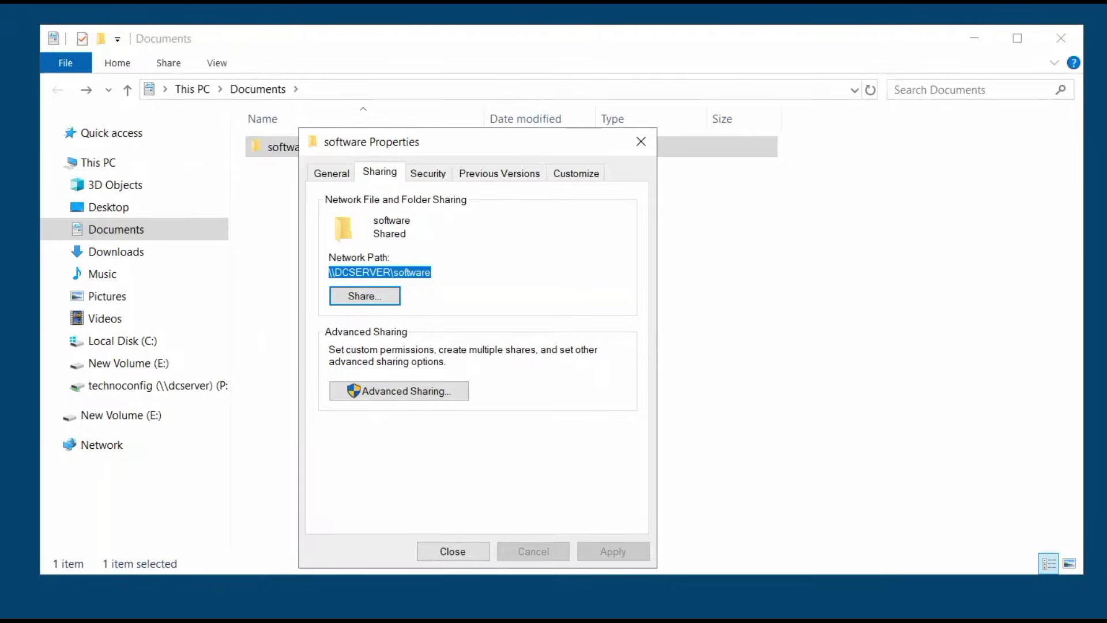
click(405, 272)
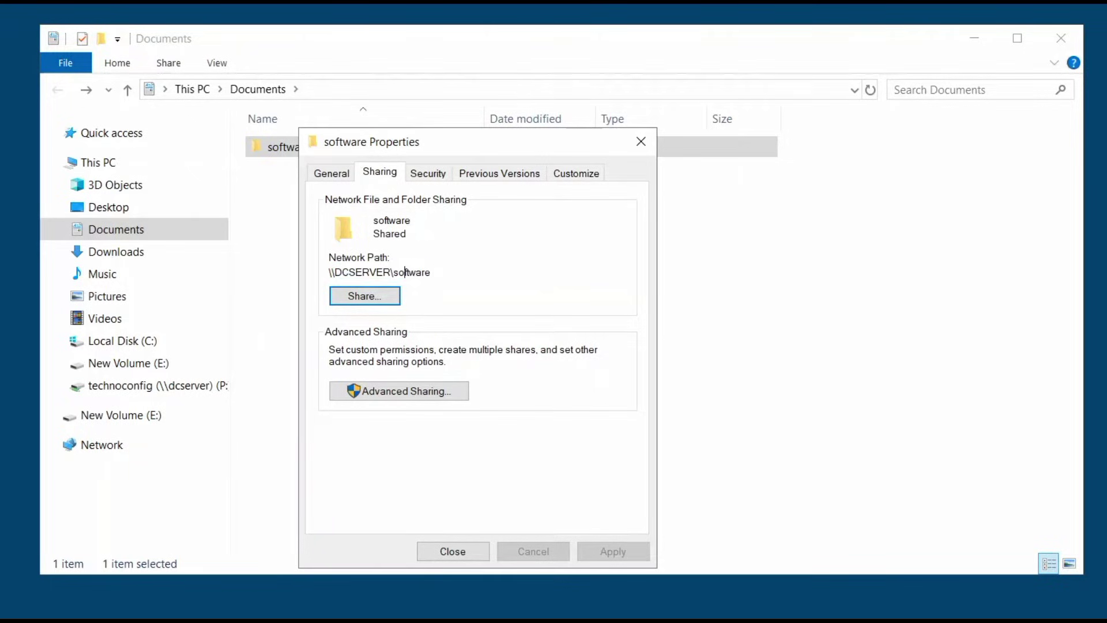
Add Software-Deployment to the folder's security with Read & execute, List folder contents and Read
click(434, 176)
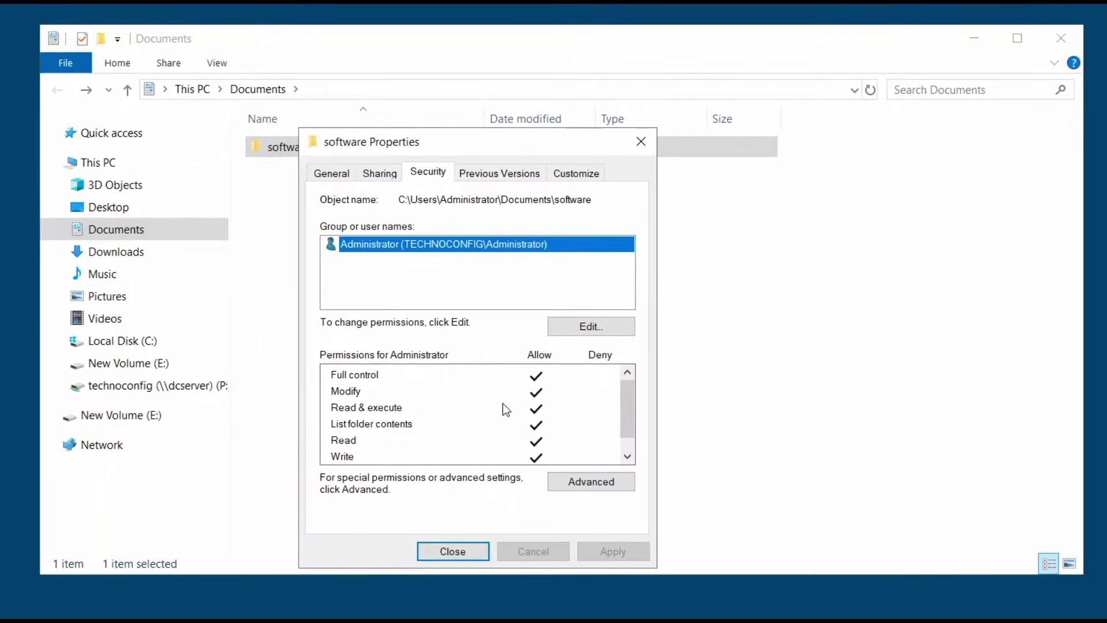
click(607, 323)
click(550, 421)
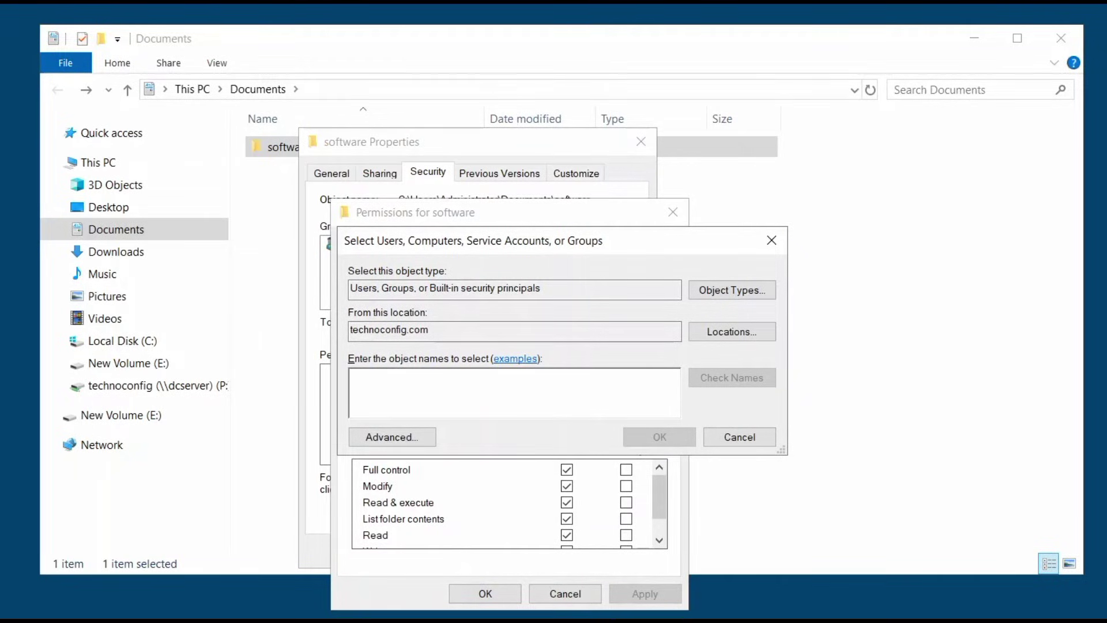
text(software)
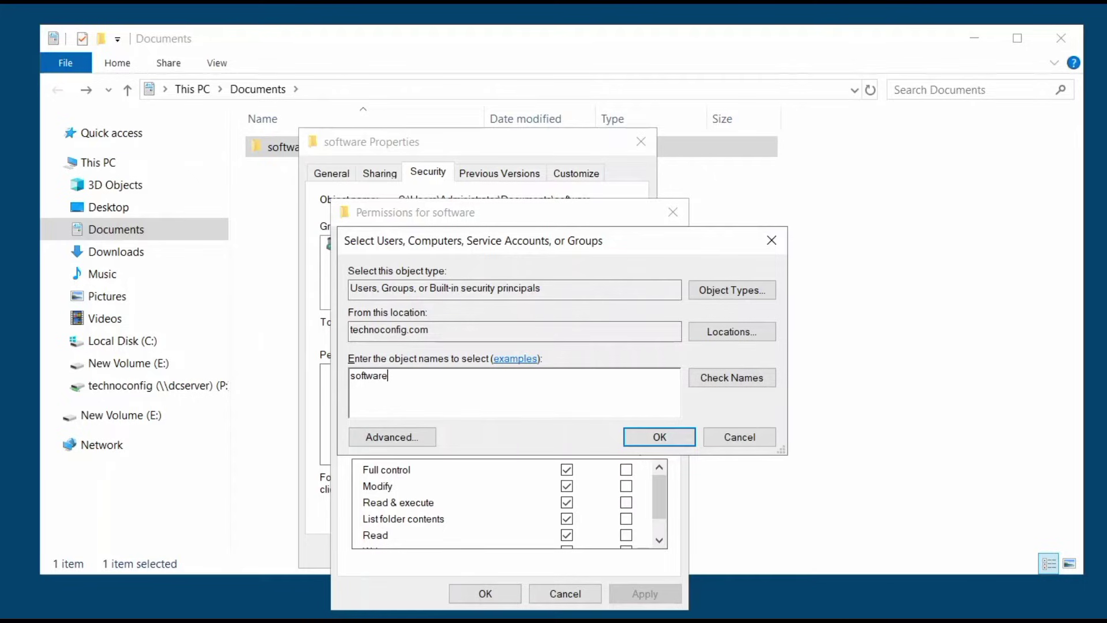
text(-deployment)
click(766, 380)
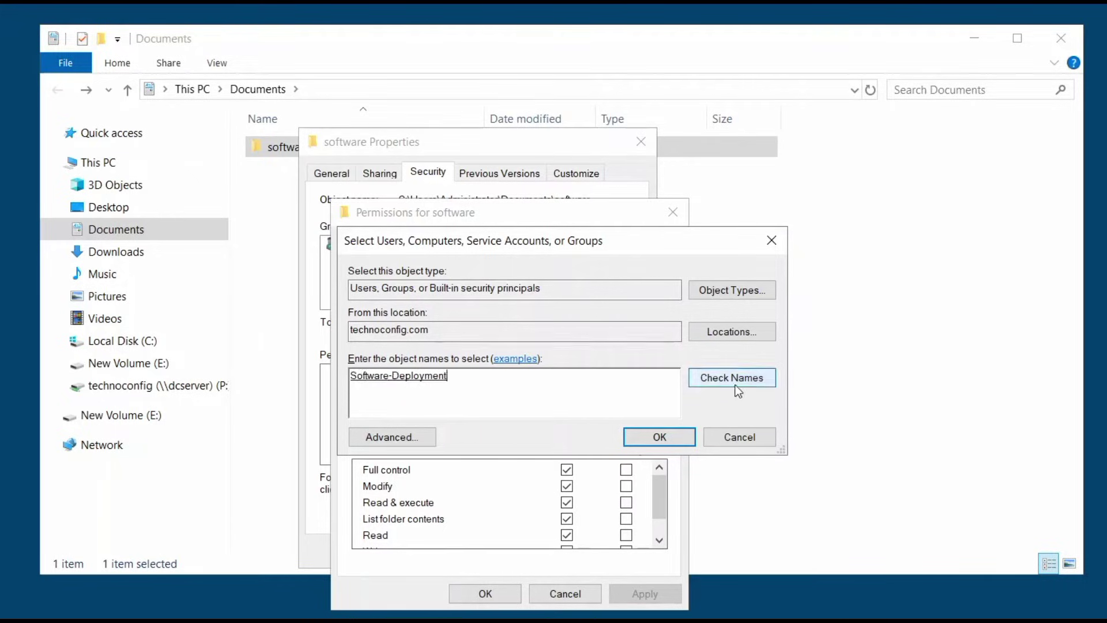
click(641, 431)
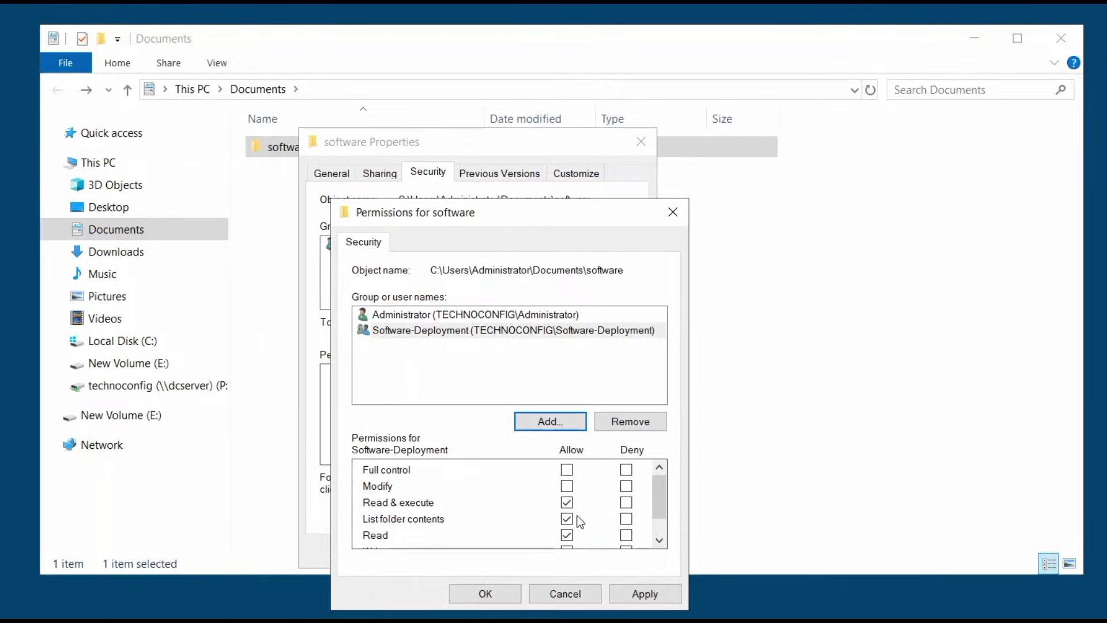
click(631, 595)
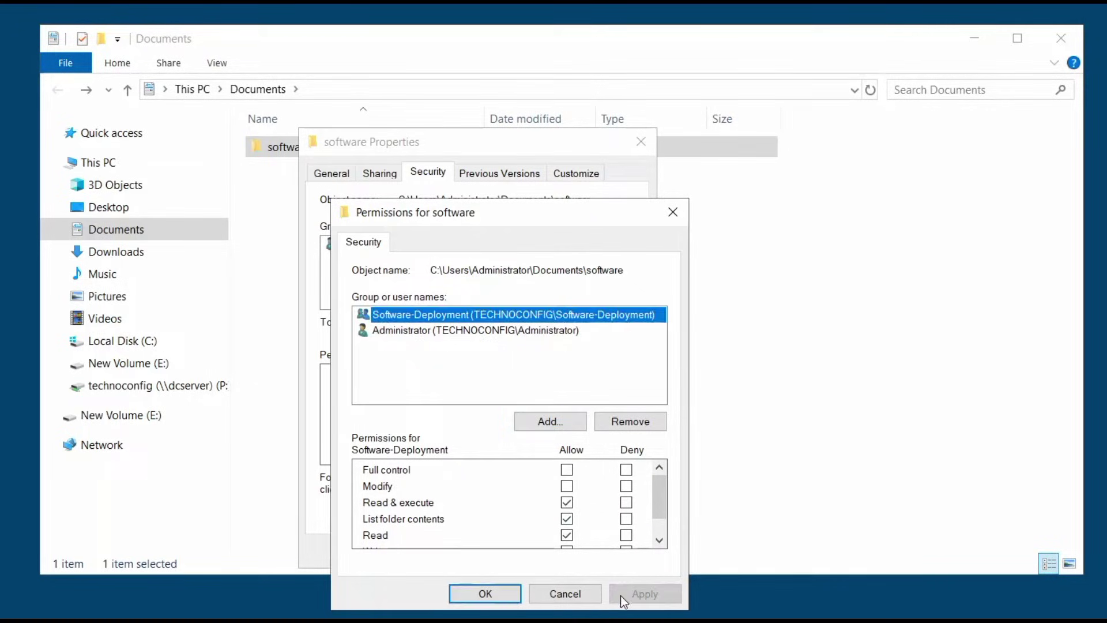
click(502, 588)
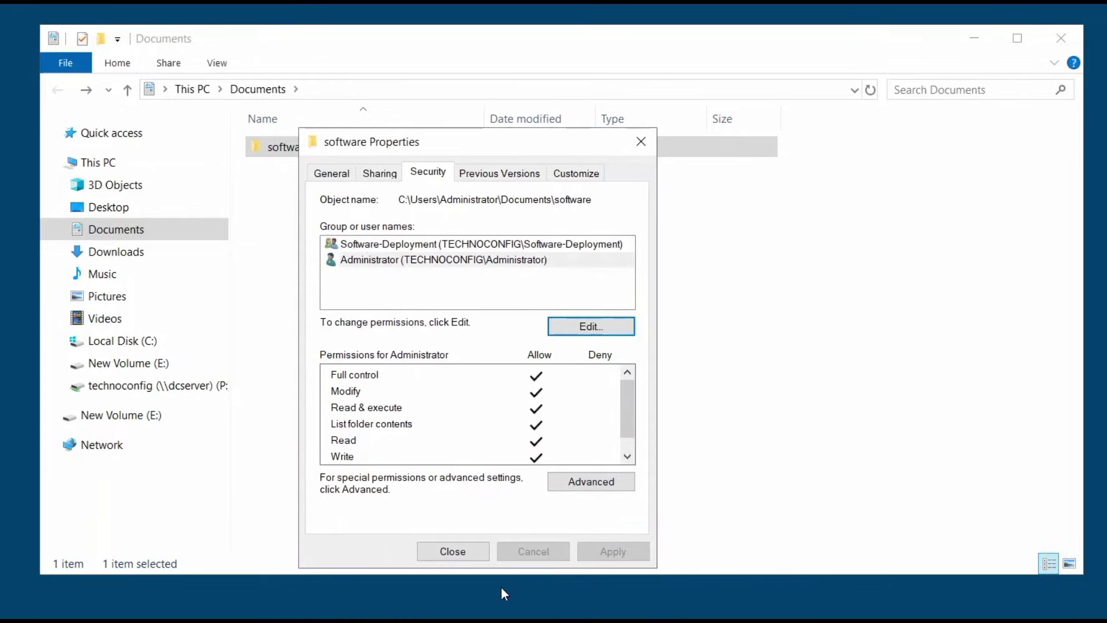
click(466, 549)
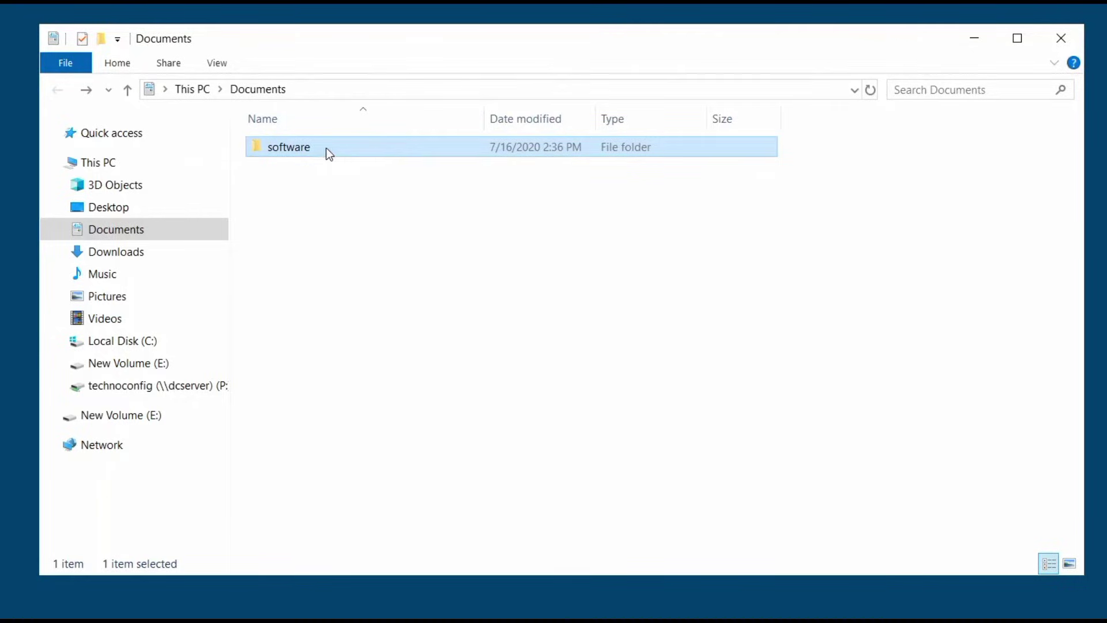
Close the Documents window and start Group Policy Management from Server Manager's Tools menu
click(1064, 38)
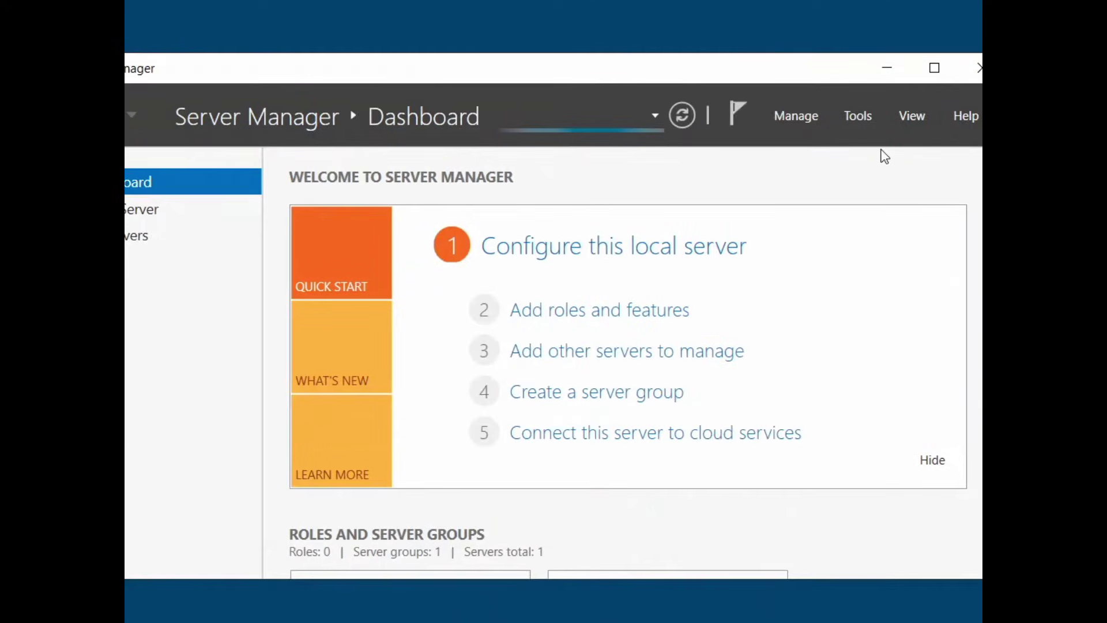
click(857, 117)
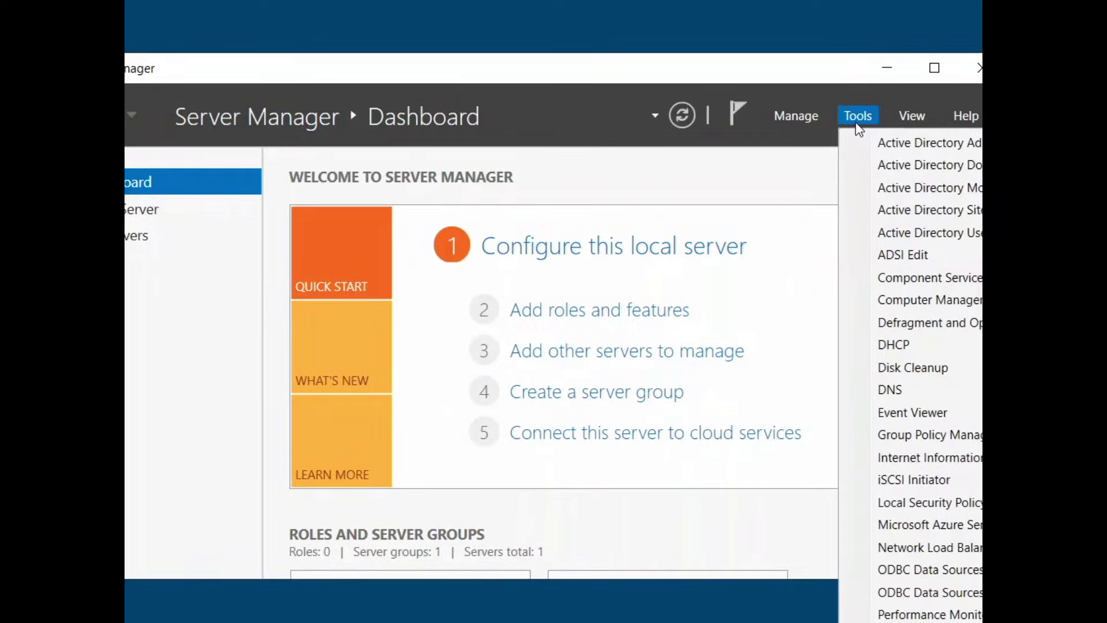
click(879, 434)
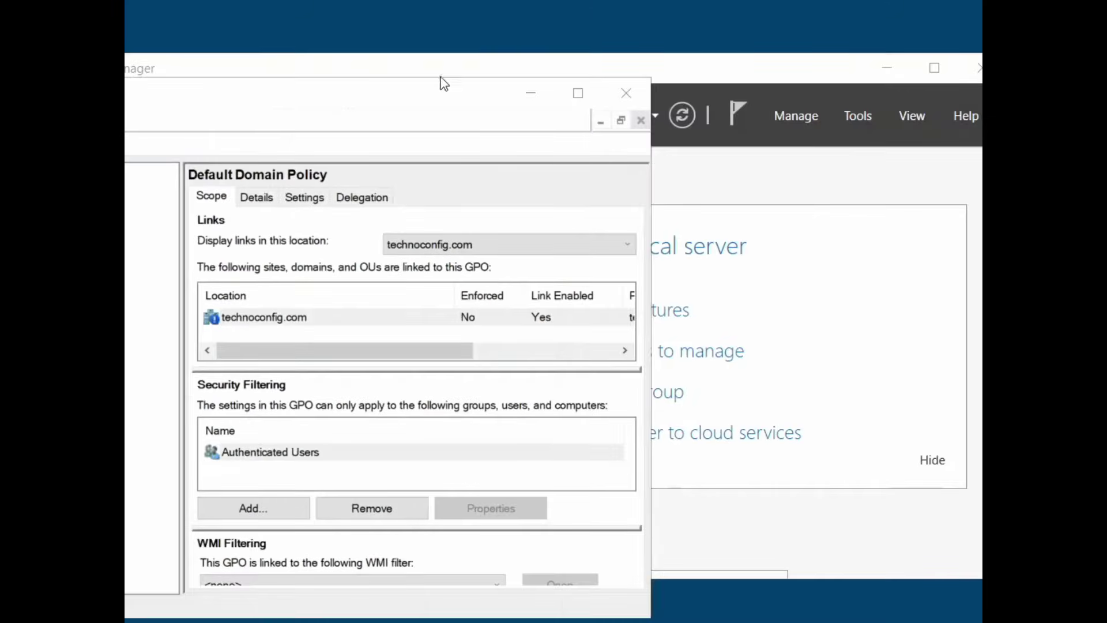
drag(443, 81, 708, 47)
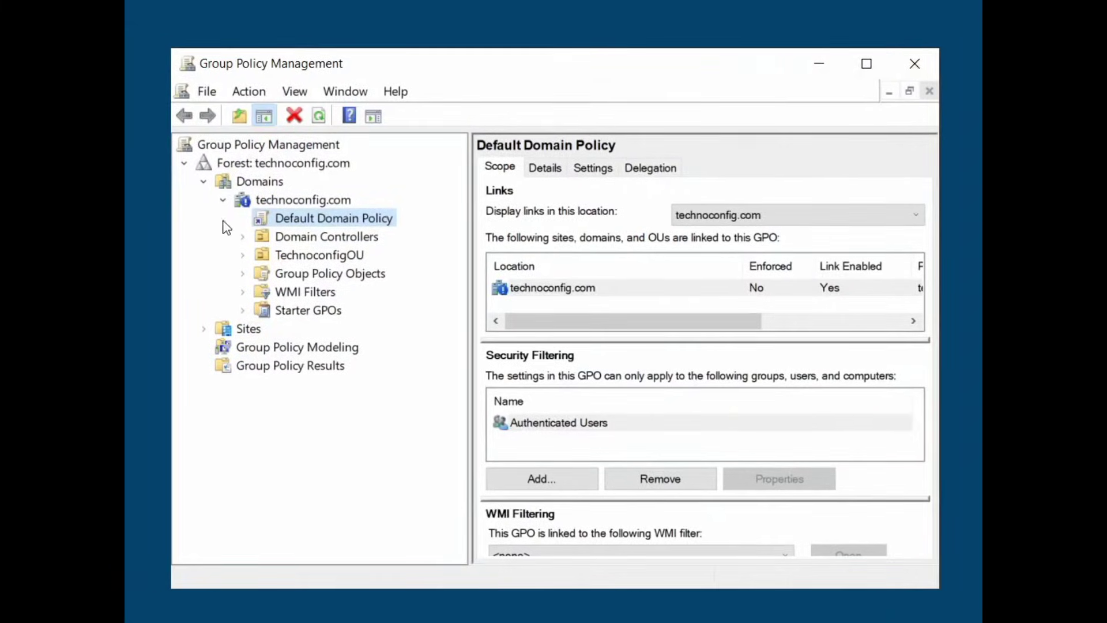
Create a GPO named 'software_deployment' linked to technoconfig.com and view its scope
click(203, 181)
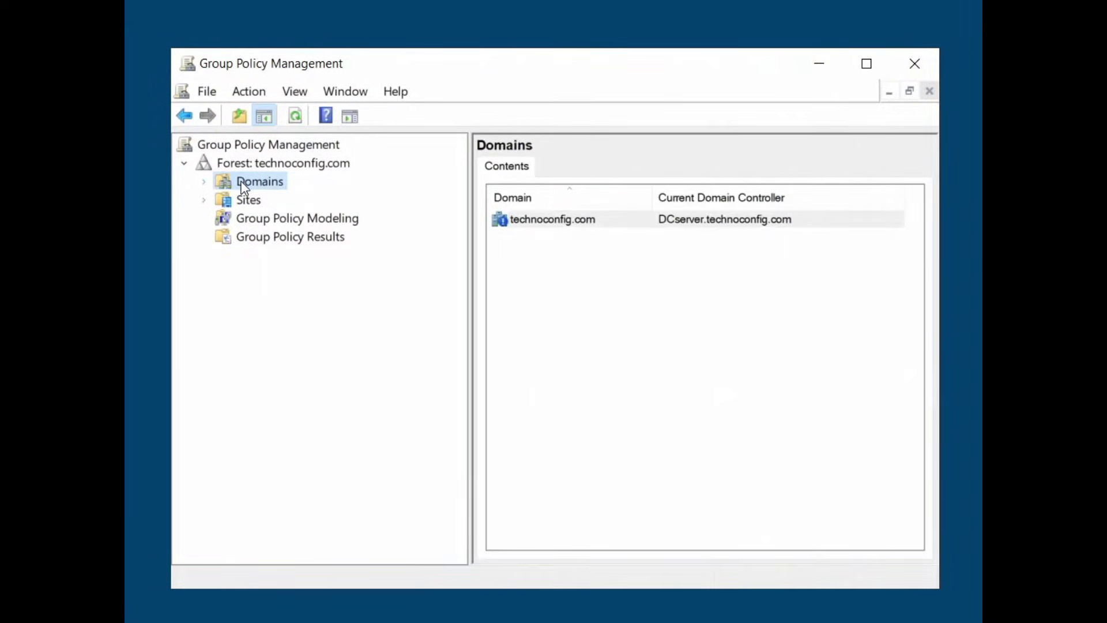
double_click(240, 181)
double_click(277, 202)
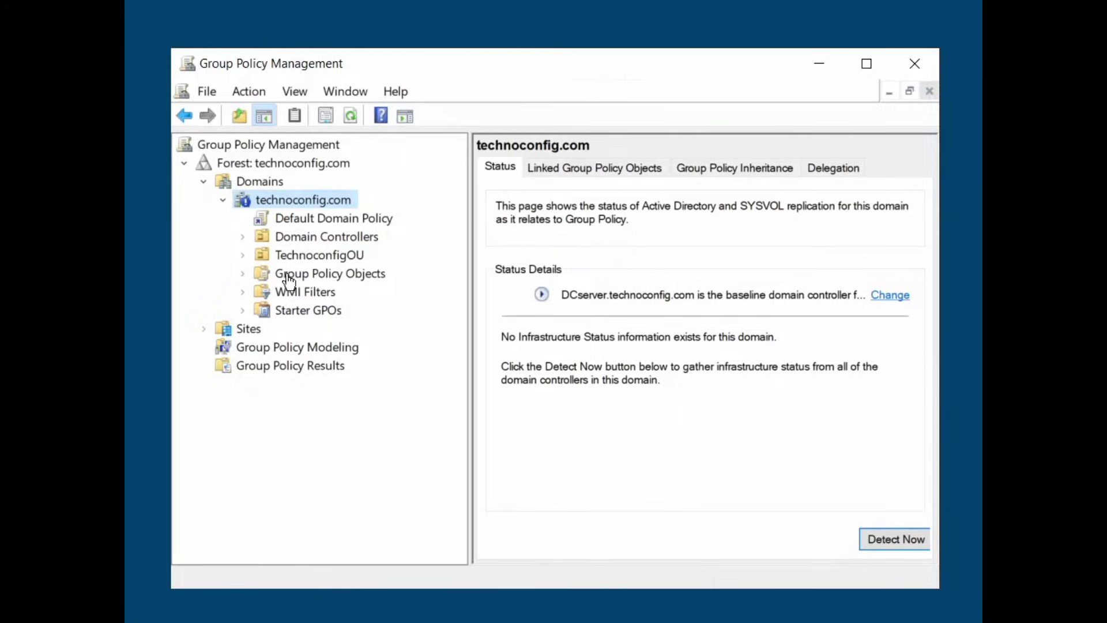
right_click(286, 199)
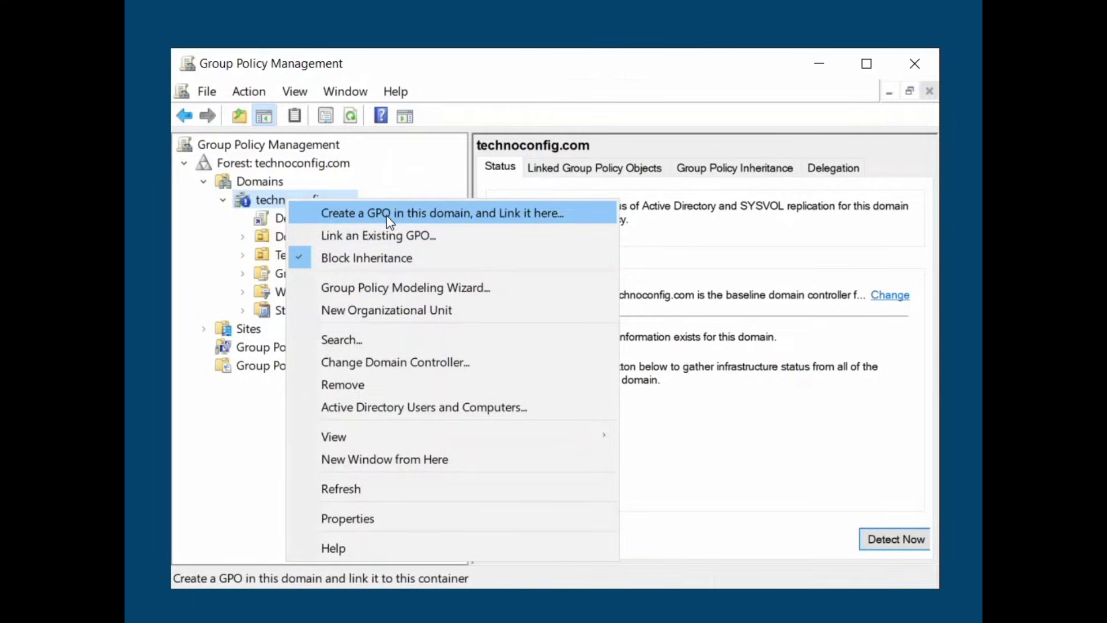
click(441, 213)
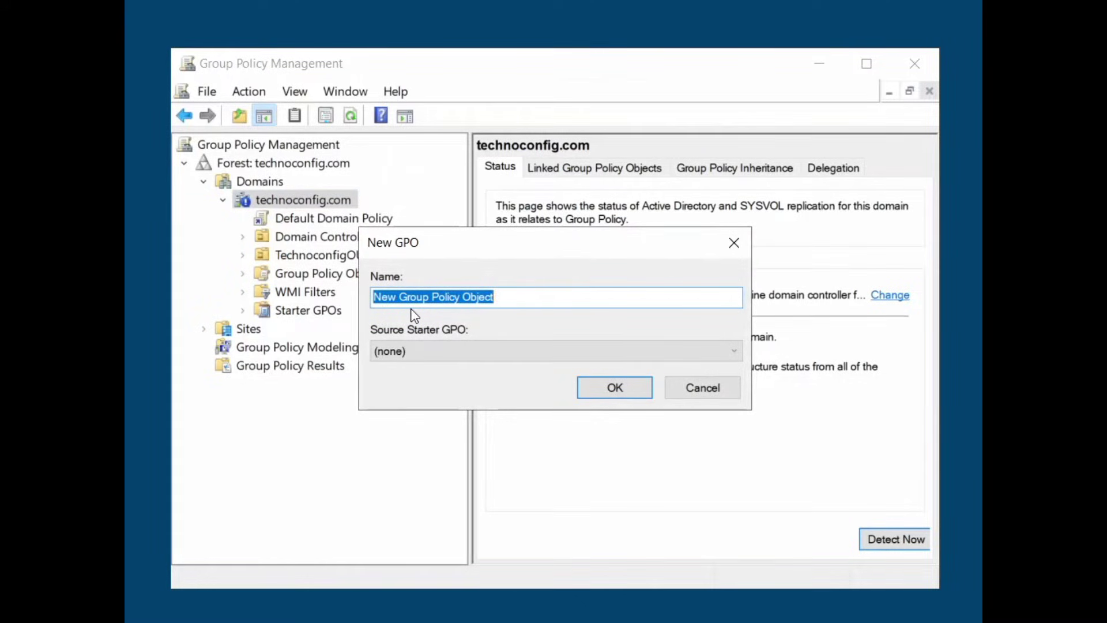
text(software)
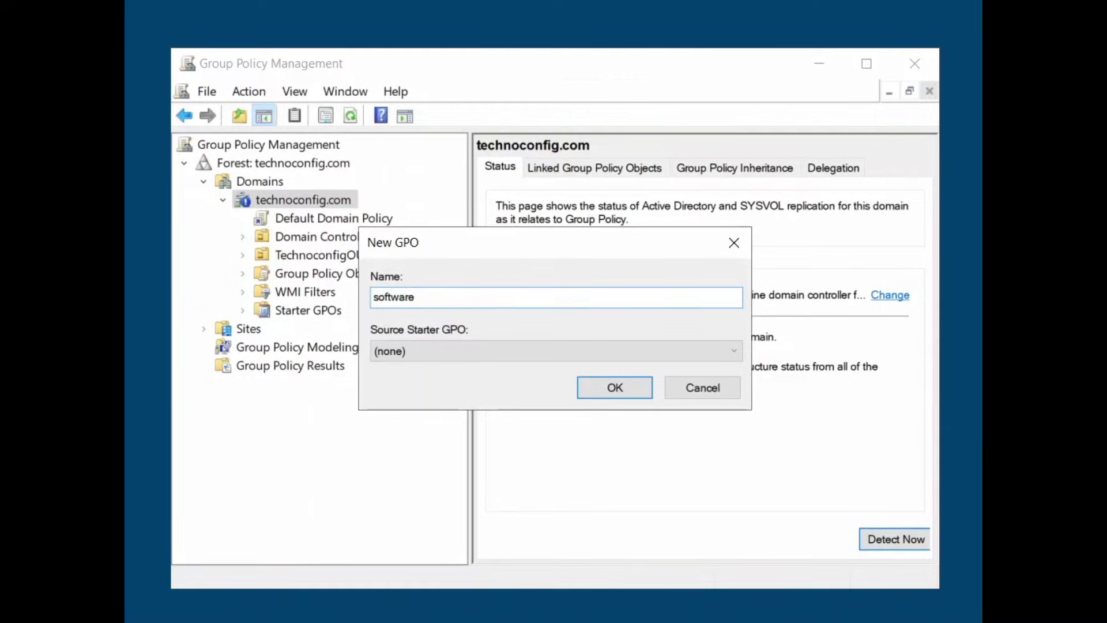
text(-de)
key(BackSpace)
key(BackSpace)
key(BackSpace)
text(_deployment)
click(614, 394)
click(323, 238)
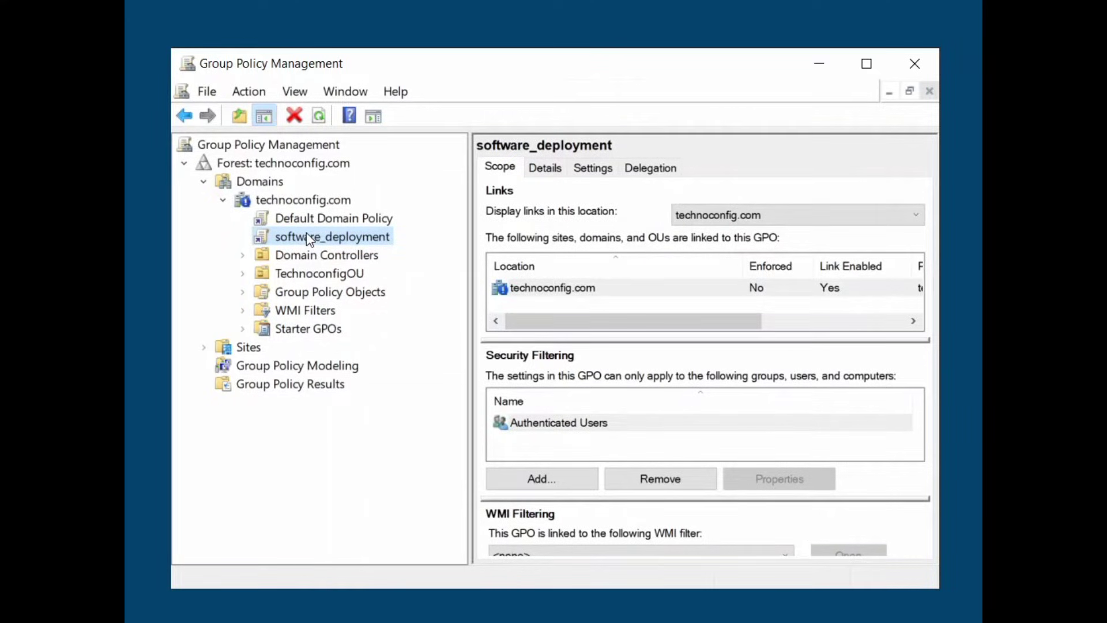
Open the software_deployment GPO in Group Policy Management Editor and move the editor window into place
right_click(310, 239)
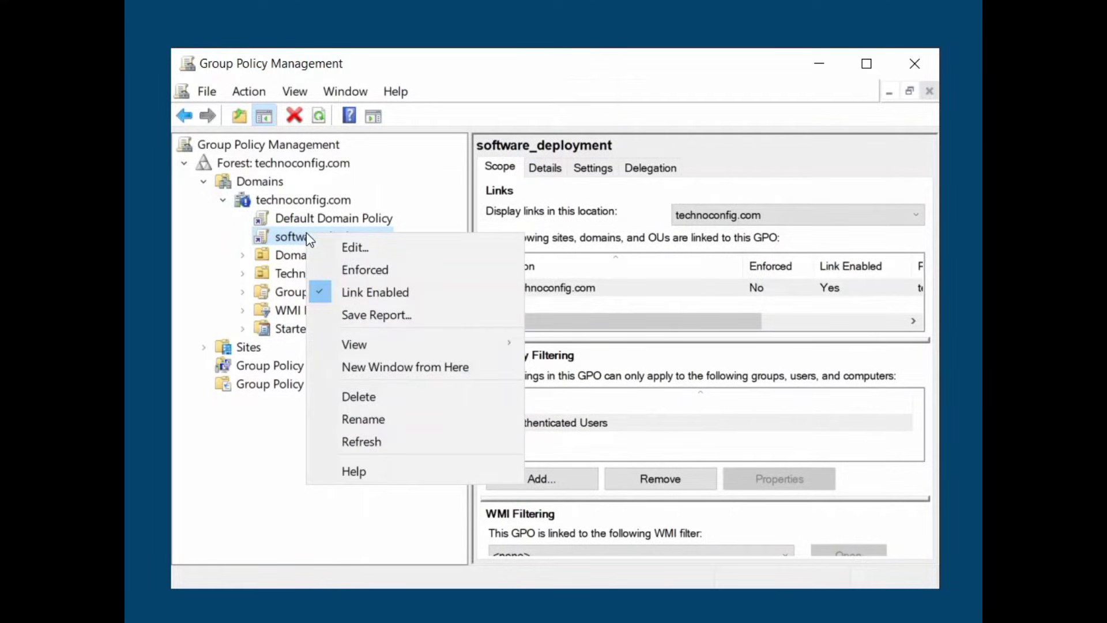
click(346, 248)
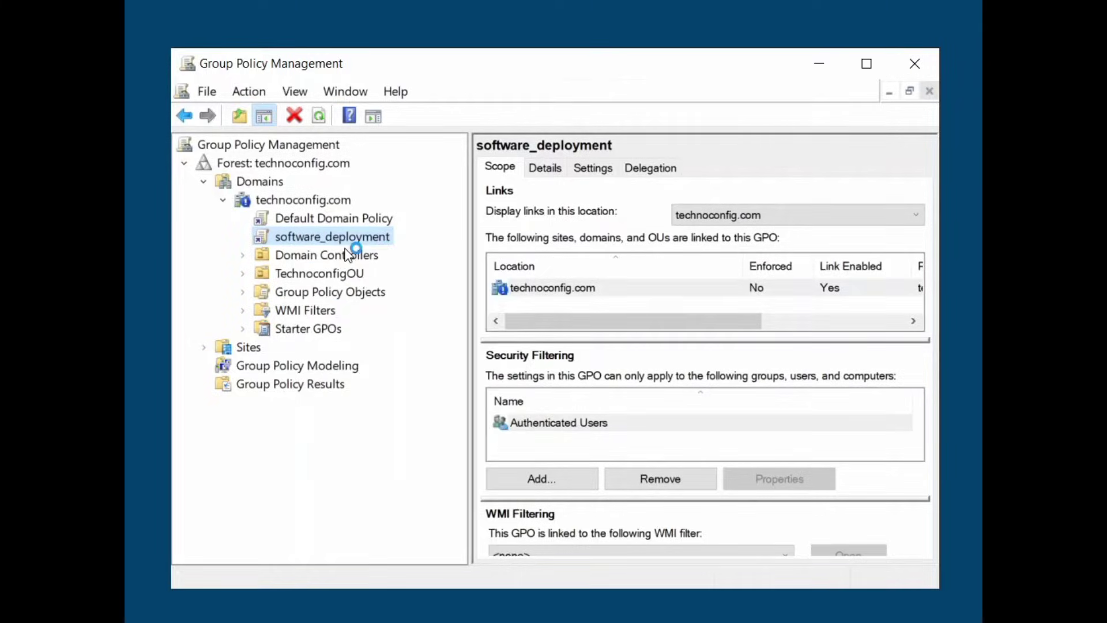
drag(223, 49, 504, 64)
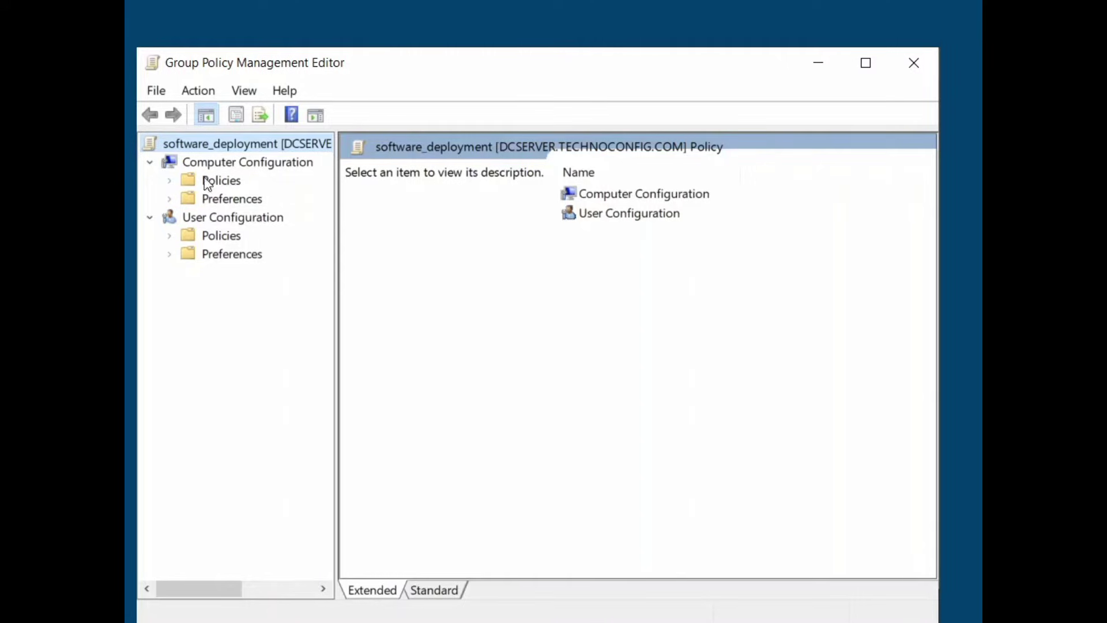
Expand the computer and user Policies folders and browse the user-side Software Settings
click(170, 180)
click(223, 182)
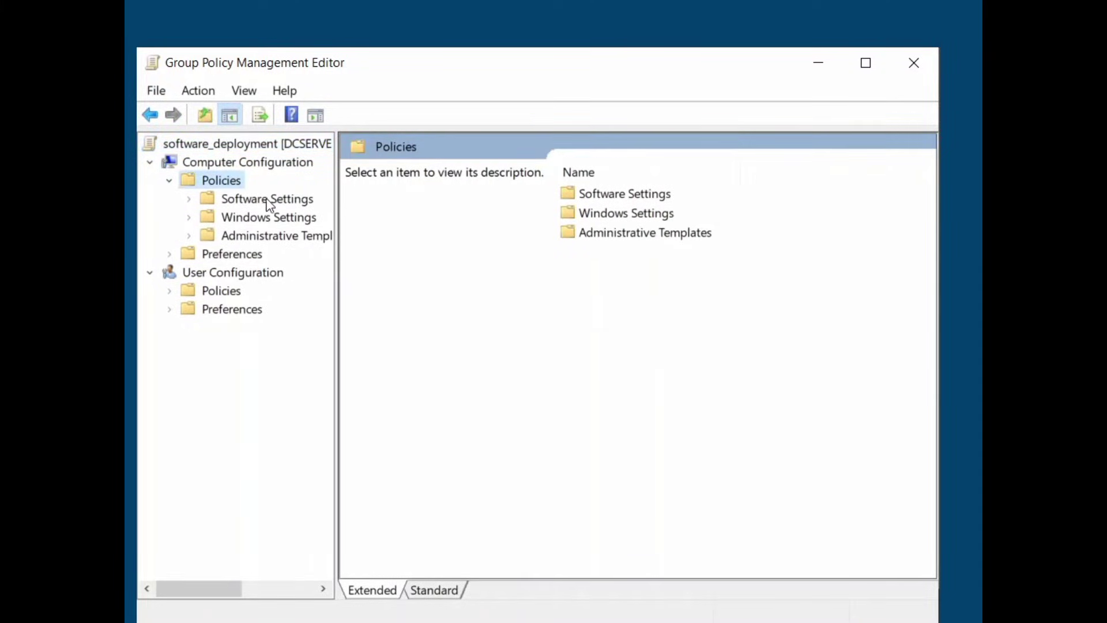
click(149, 273)
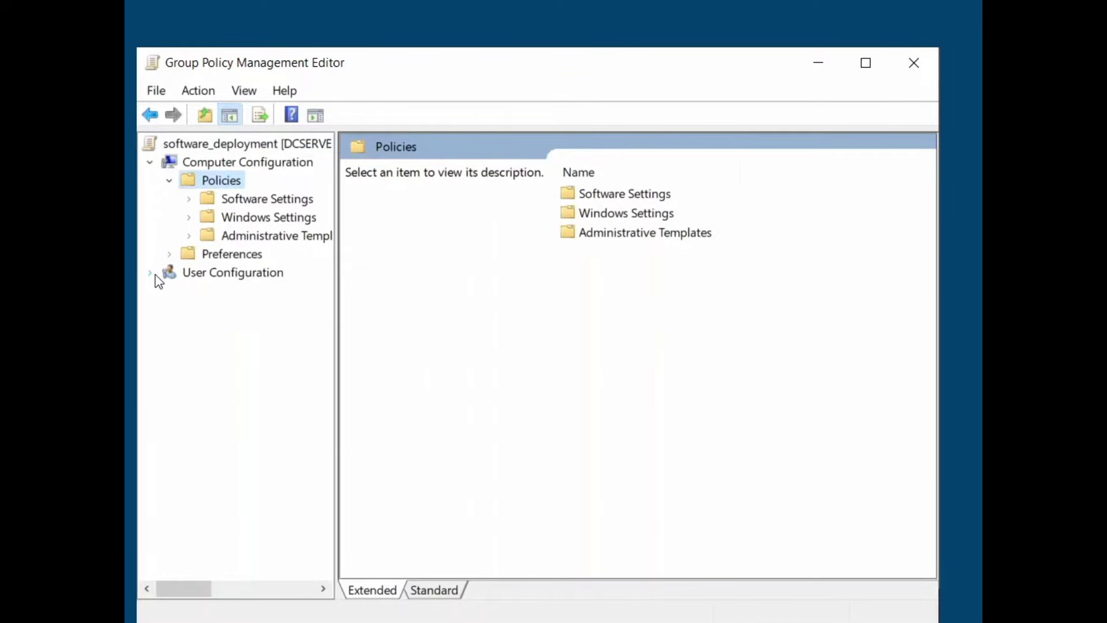
click(151, 273)
click(170, 291)
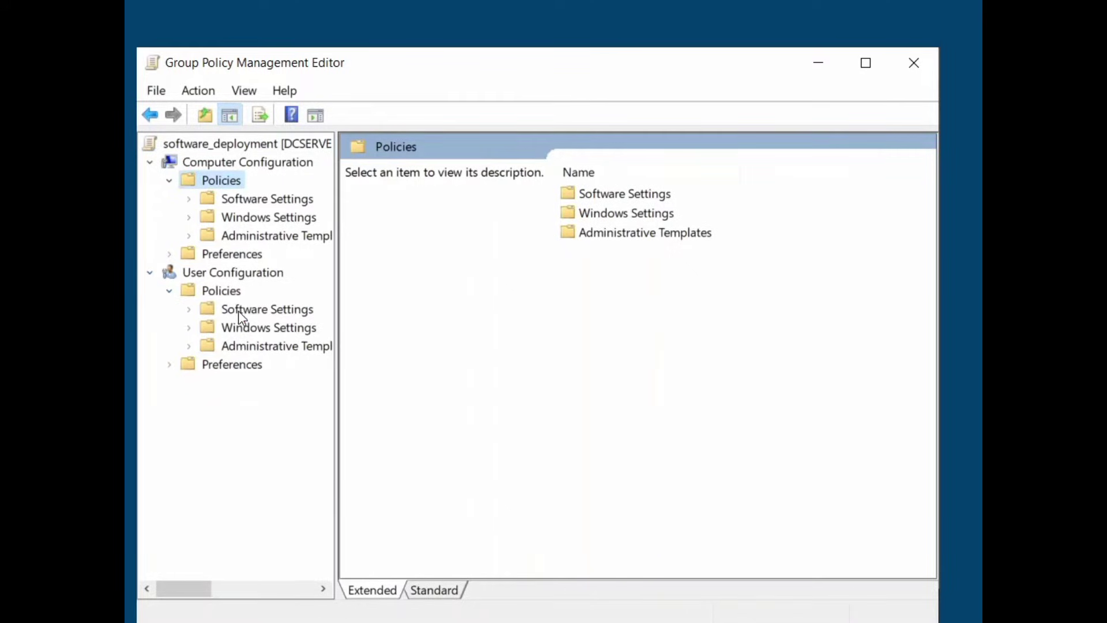
double_click(253, 311)
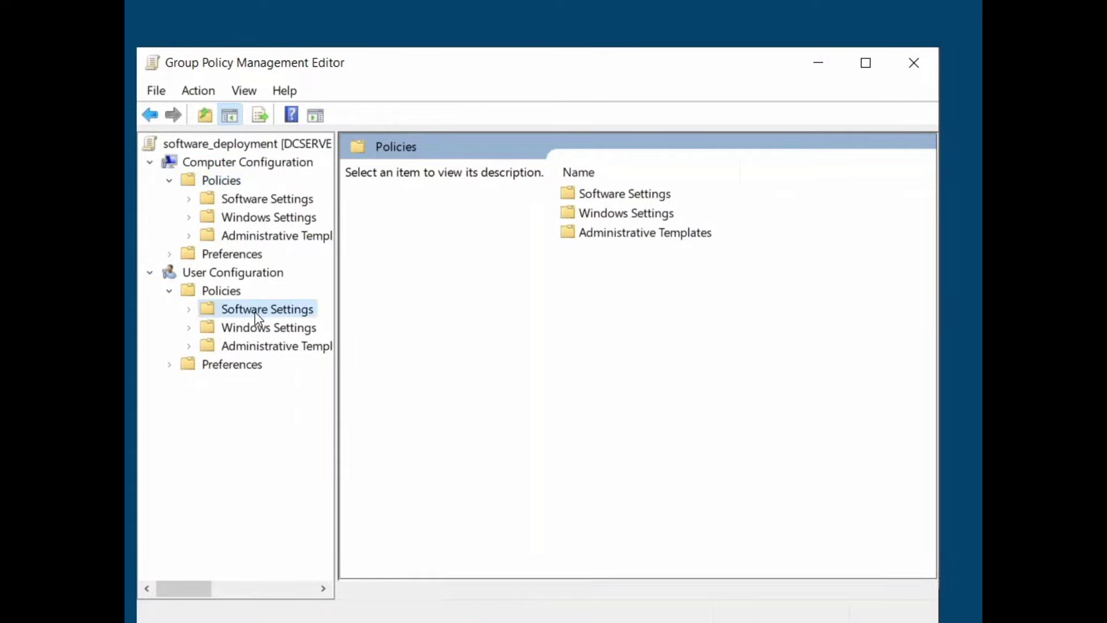
double_click(251, 311)
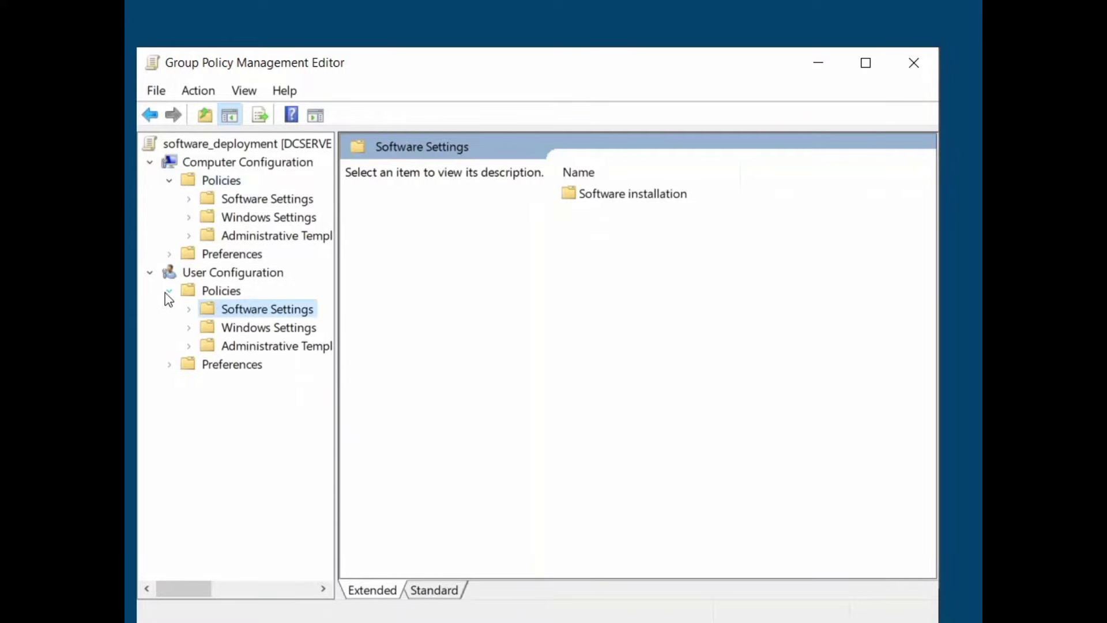
click(150, 273)
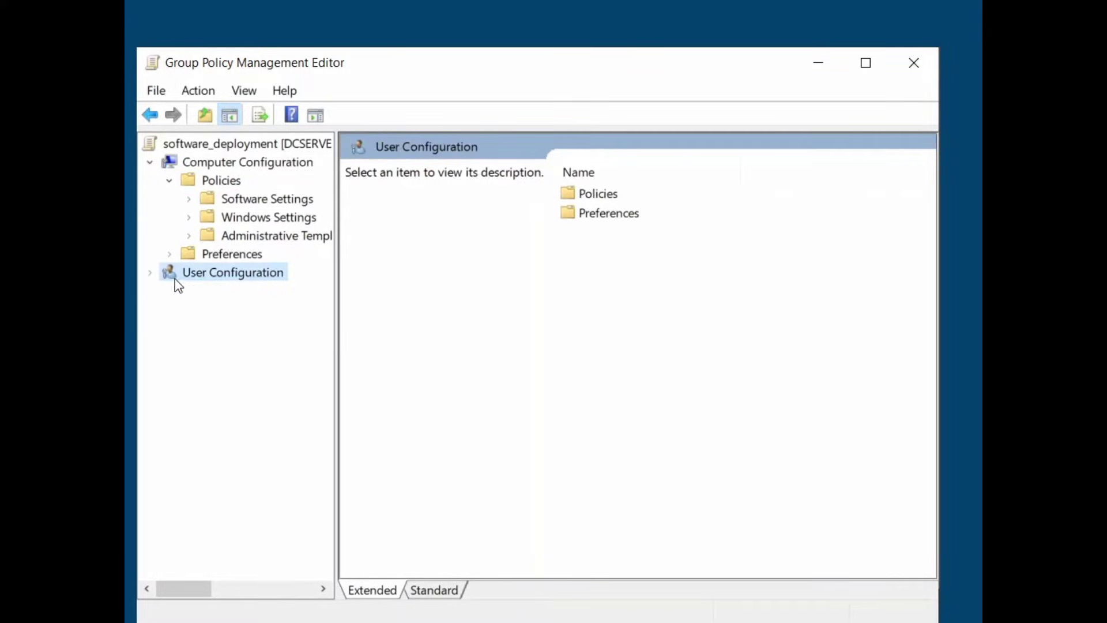
Go to Computer Configuration > Policies > Software Settings > Software installation to view its package list
click(209, 163)
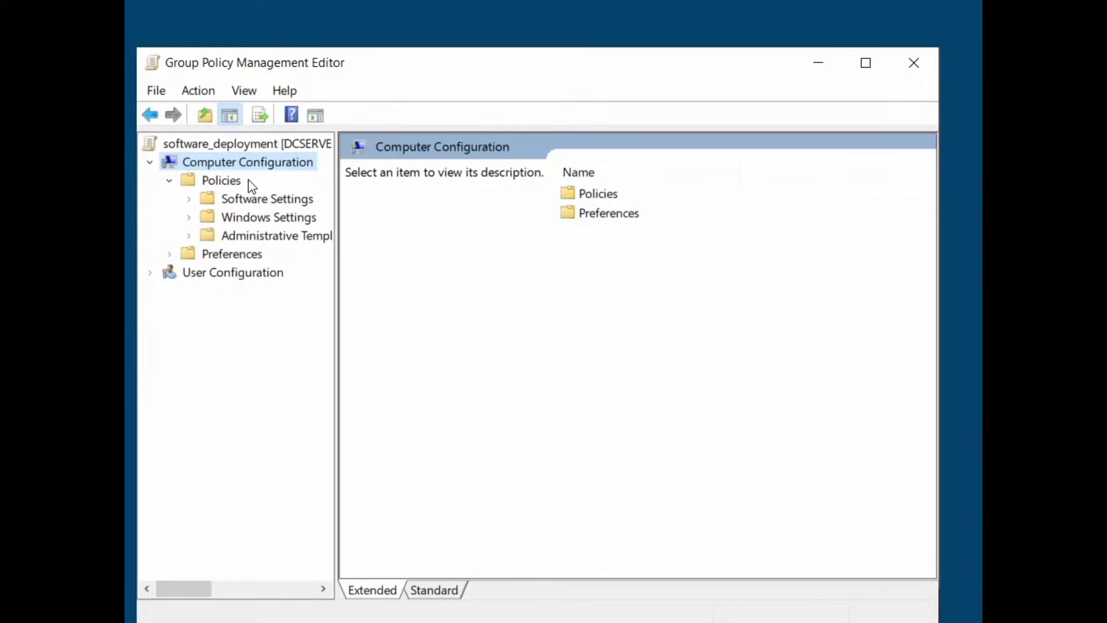
click(223, 184)
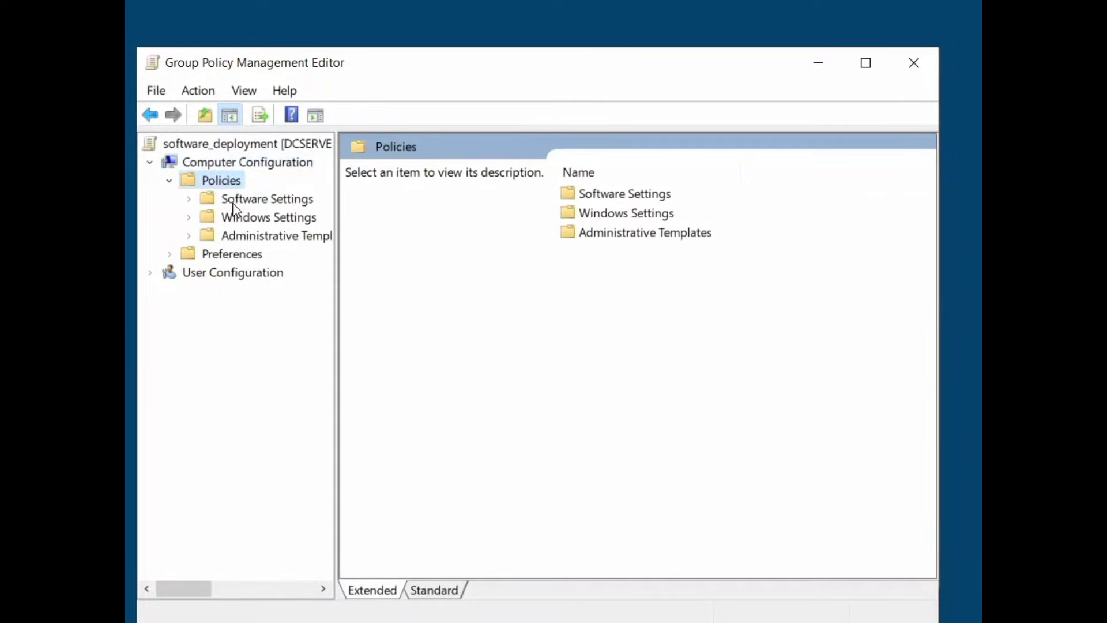
click(240, 202)
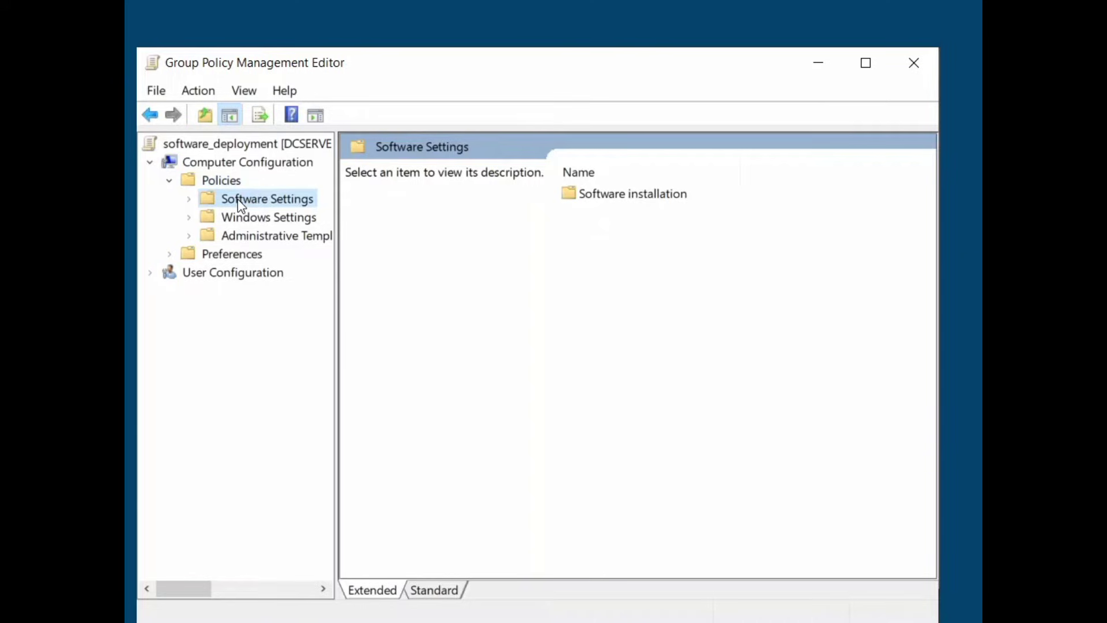
double_click(239, 199)
double_click(238, 199)
double_click(238, 200)
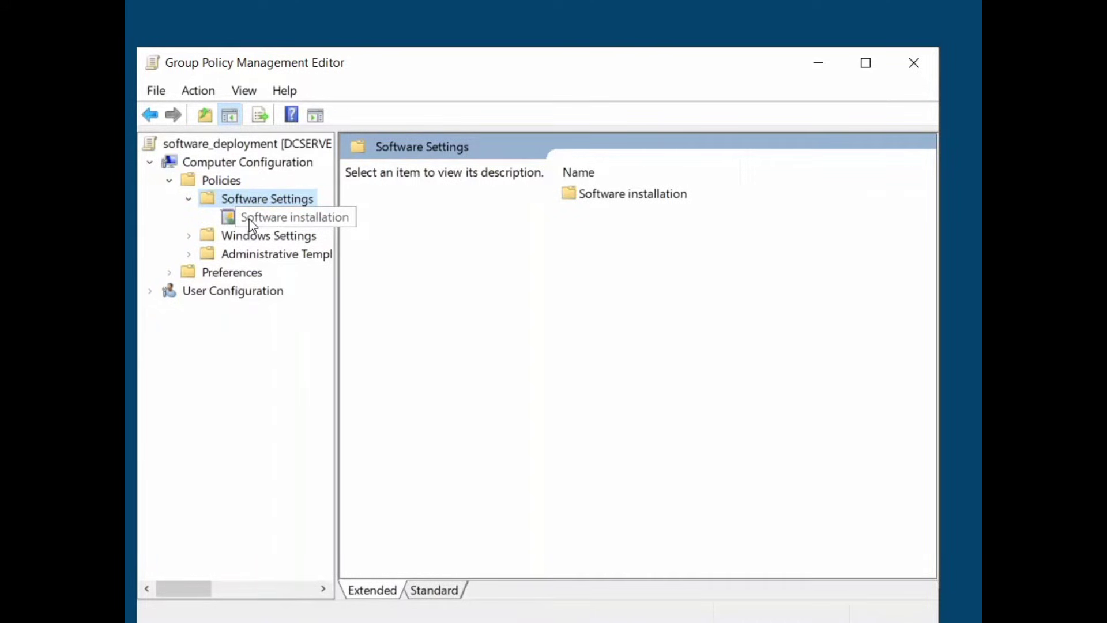
click(252, 222)
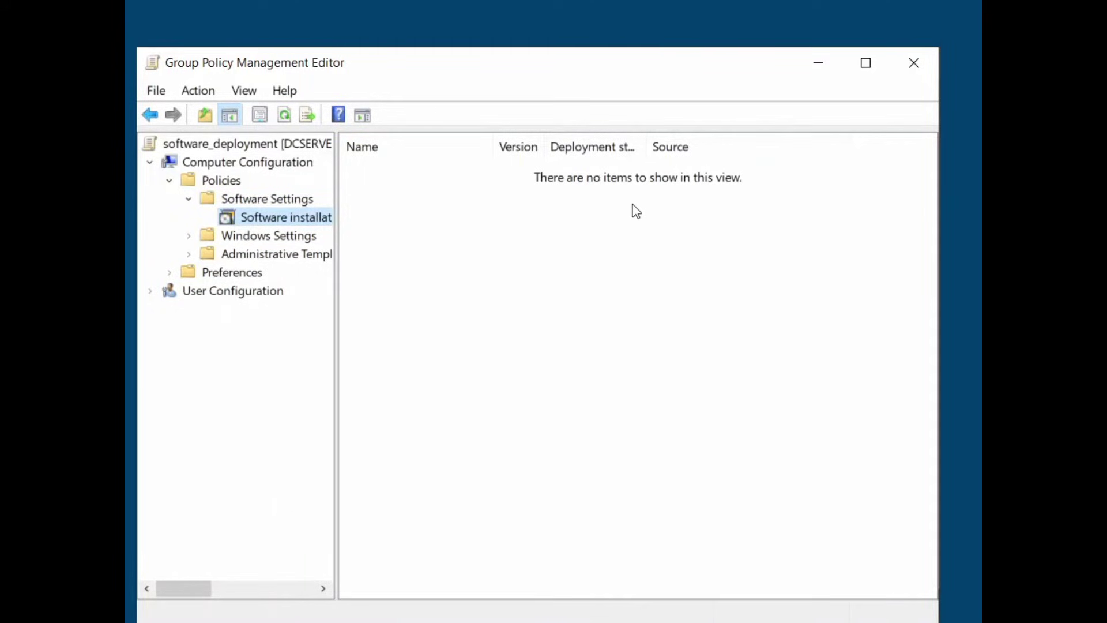
Start adding a new package from the Software installation context menu
right_click(574, 230)
mouse_move(622, 251)
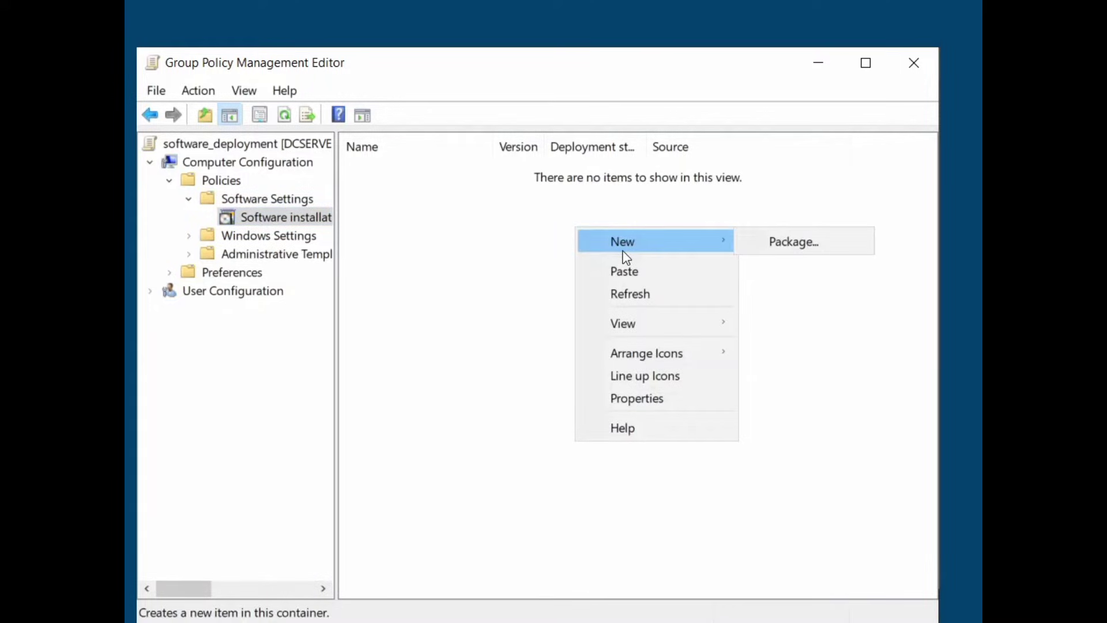
click(786, 237)
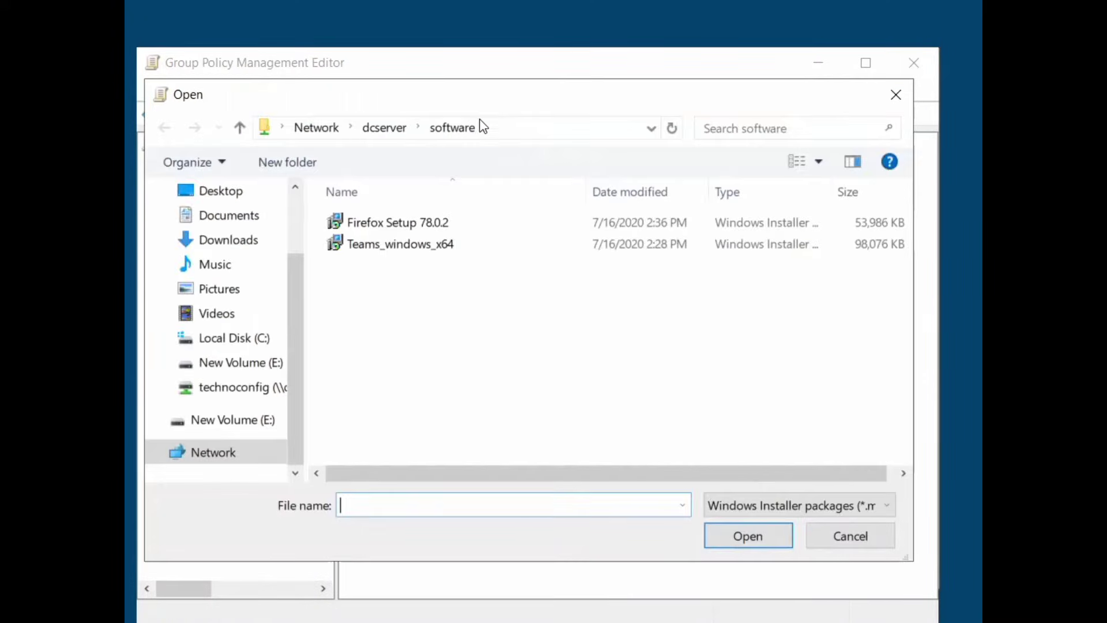
drag(466, 111, 507, 122)
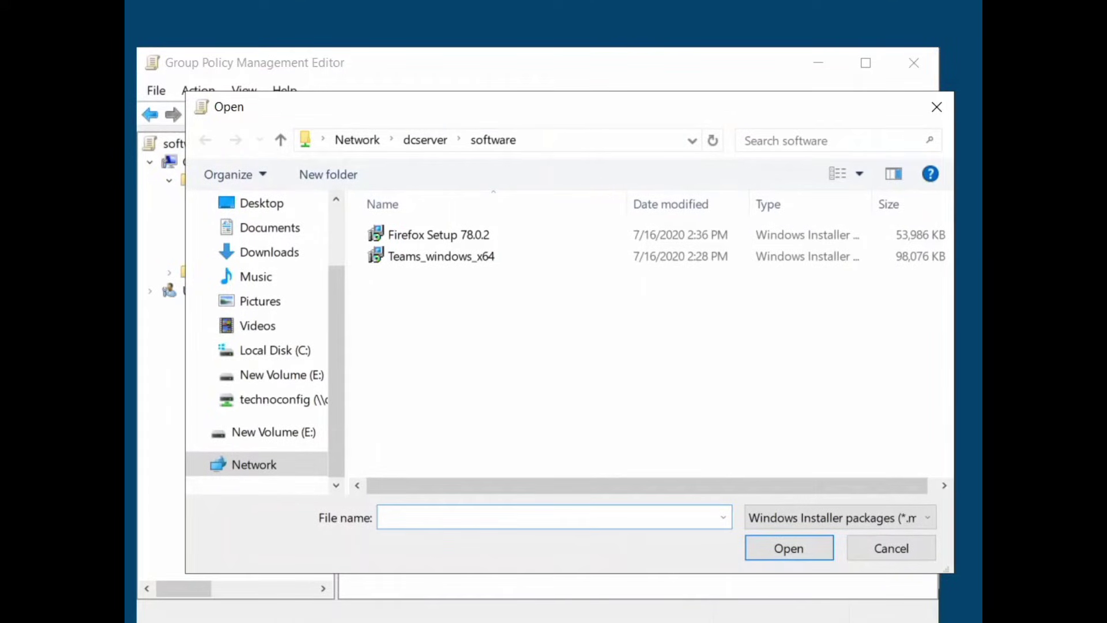
Browse to \\dcserver\software and choose both the Firefox and Teams MSI installers
click(542, 141)
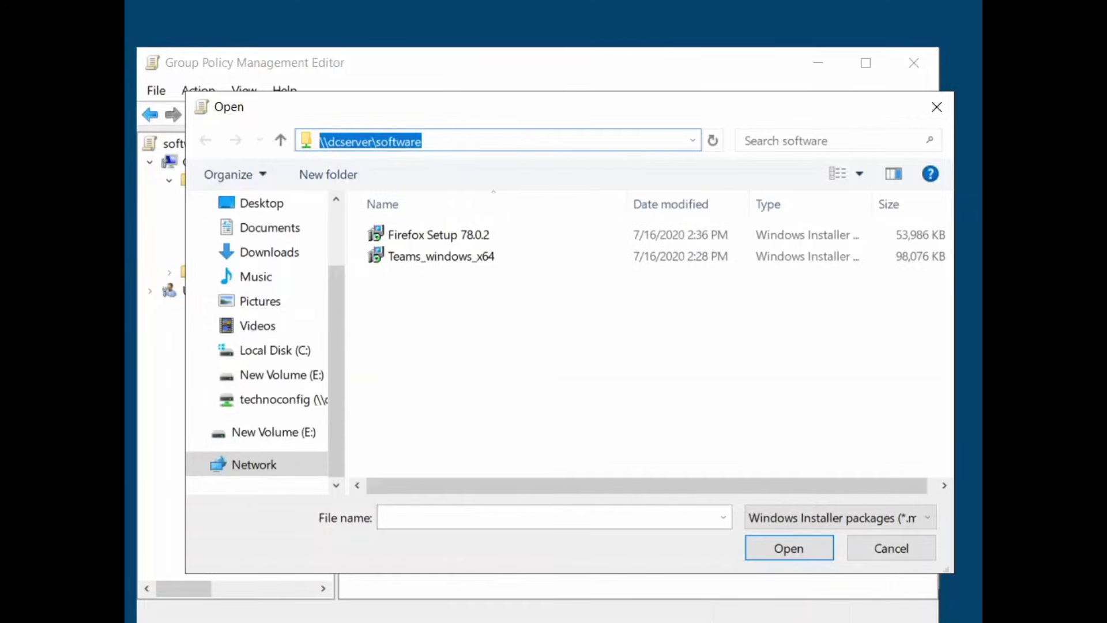
text(\\)
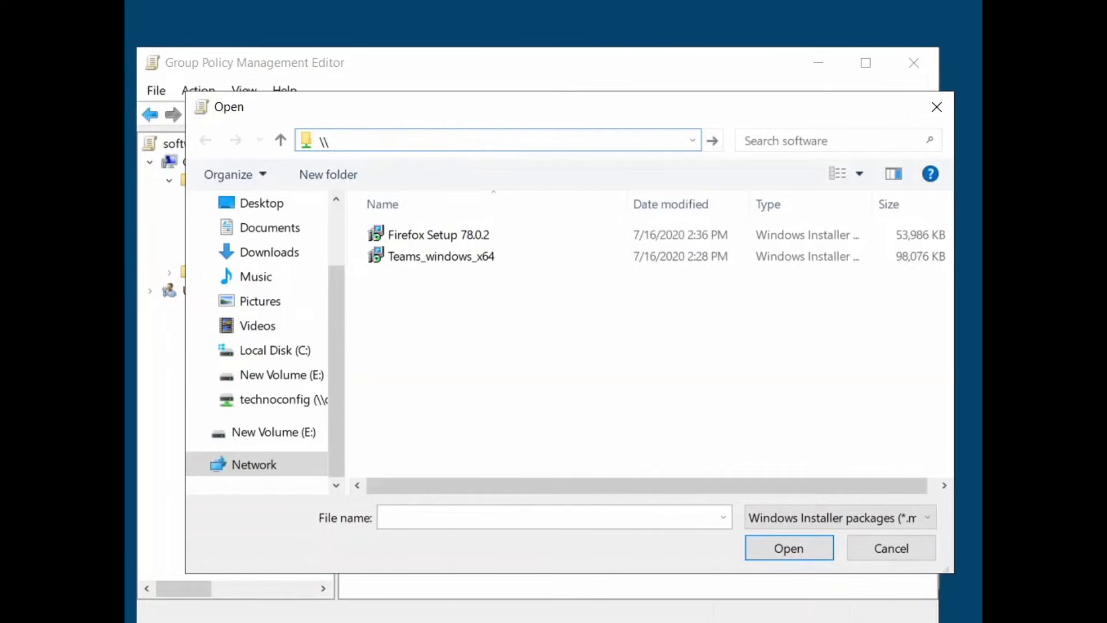
text(dcserver)
text(\)
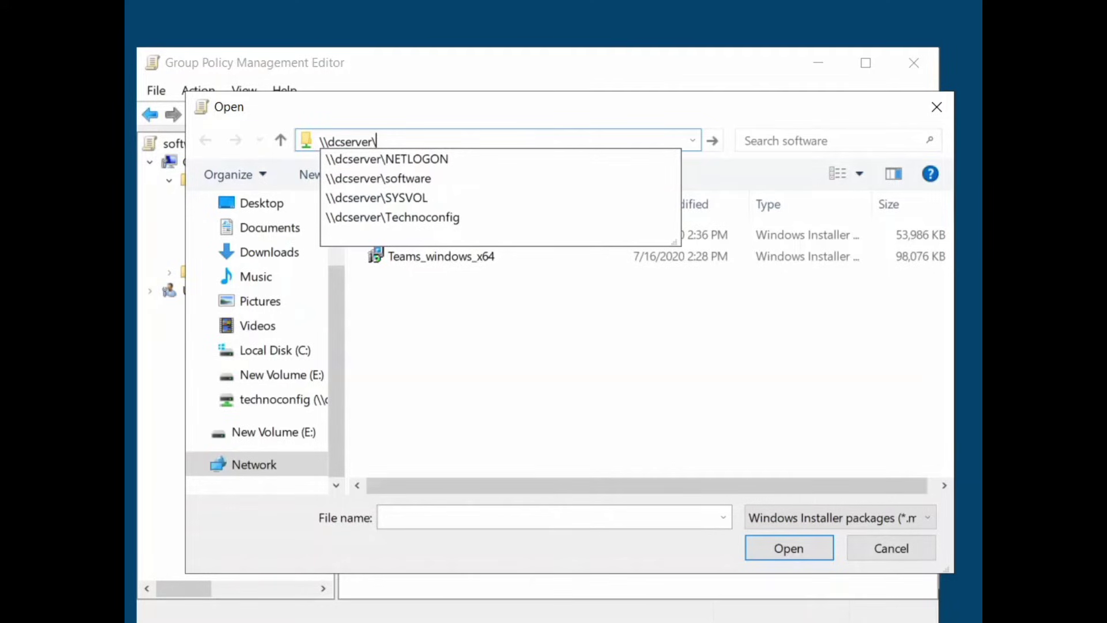
text(software)
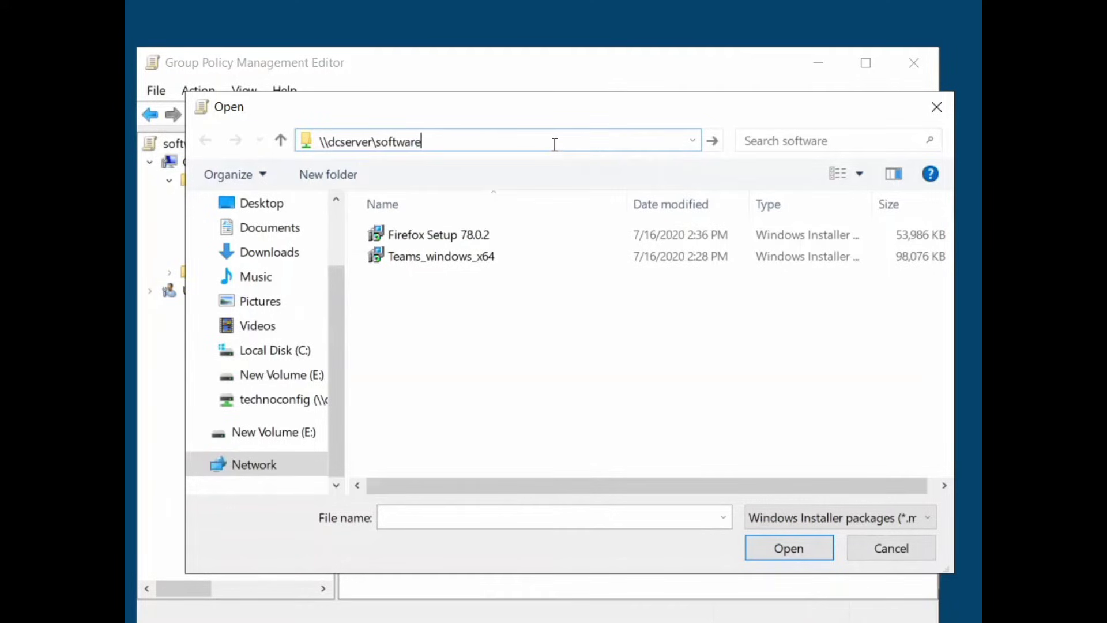
key(Return)
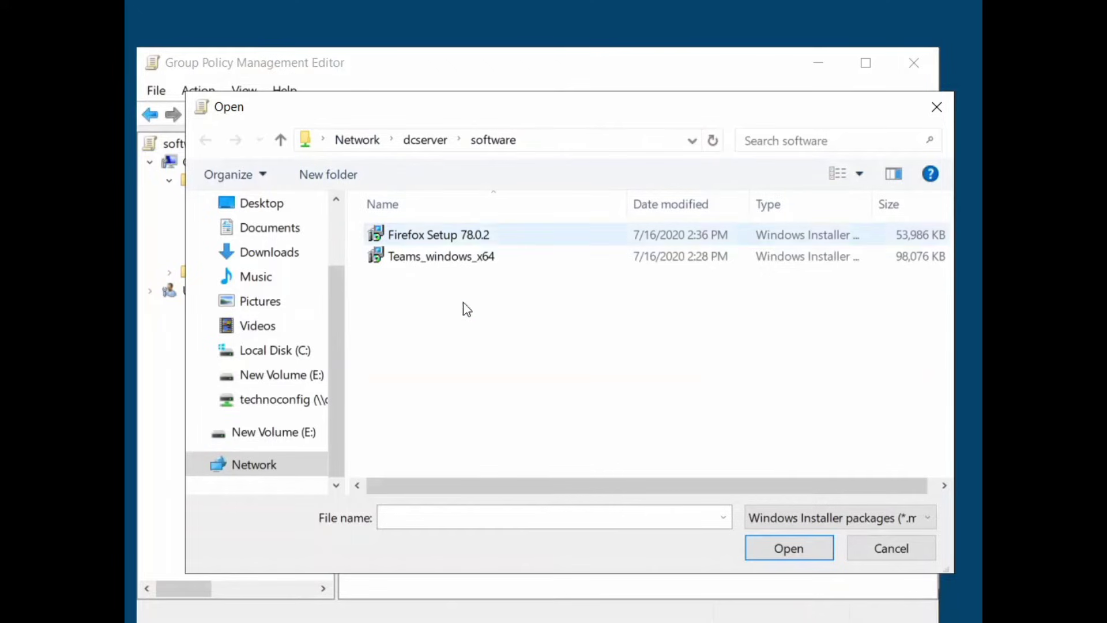
drag(484, 285, 445, 226)
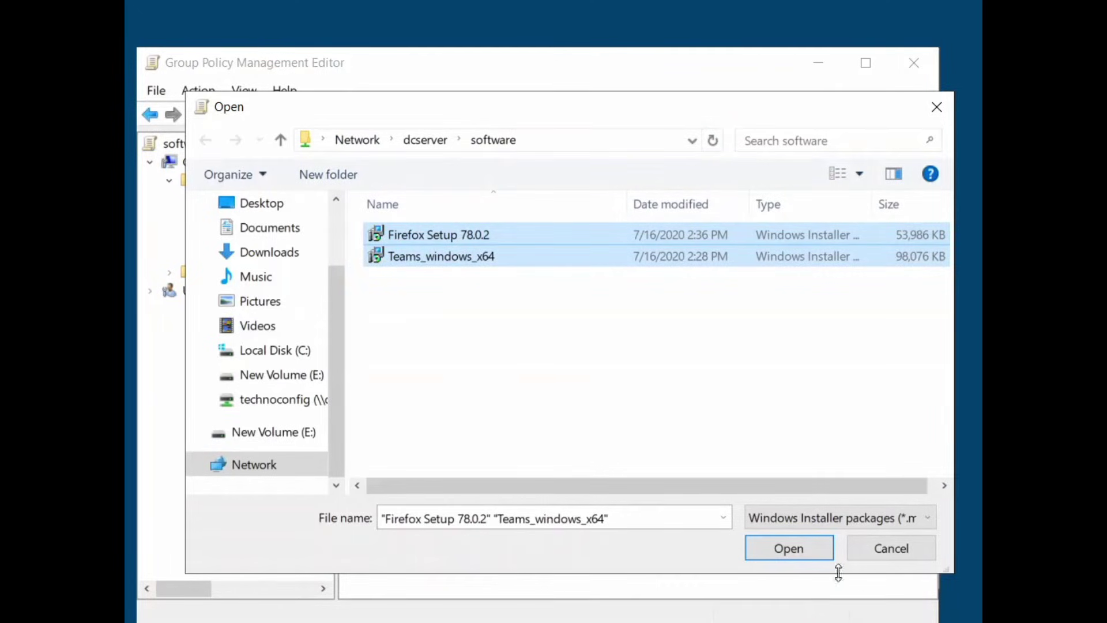
click(794, 548)
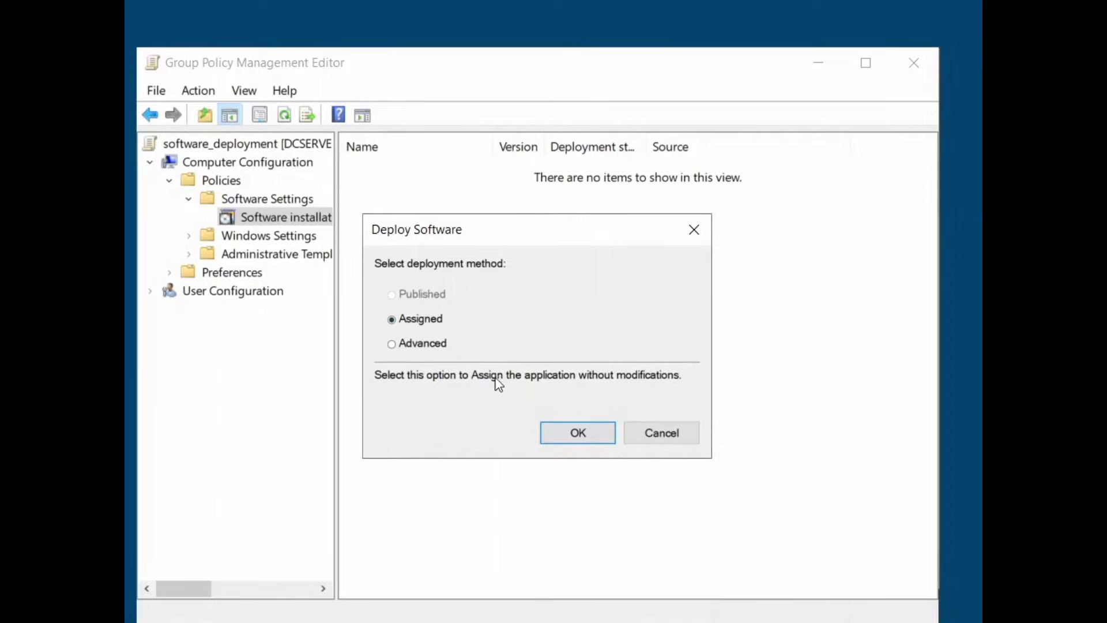
Deploy both the Firefox and Teams packages as Assigned, then select the Firefox entry
click(562, 435)
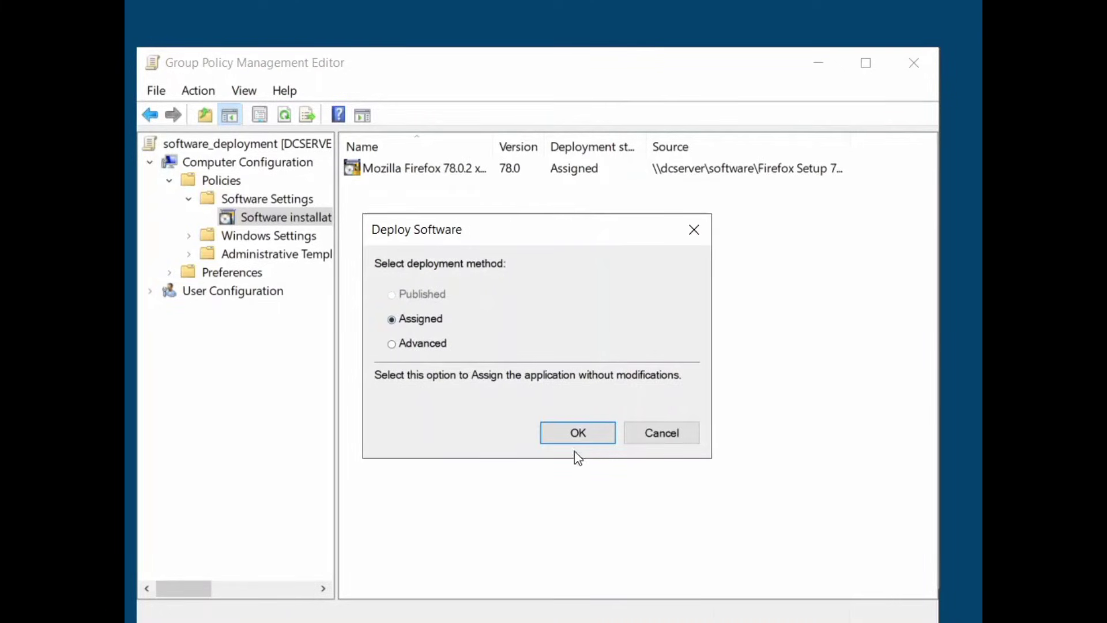
click(579, 435)
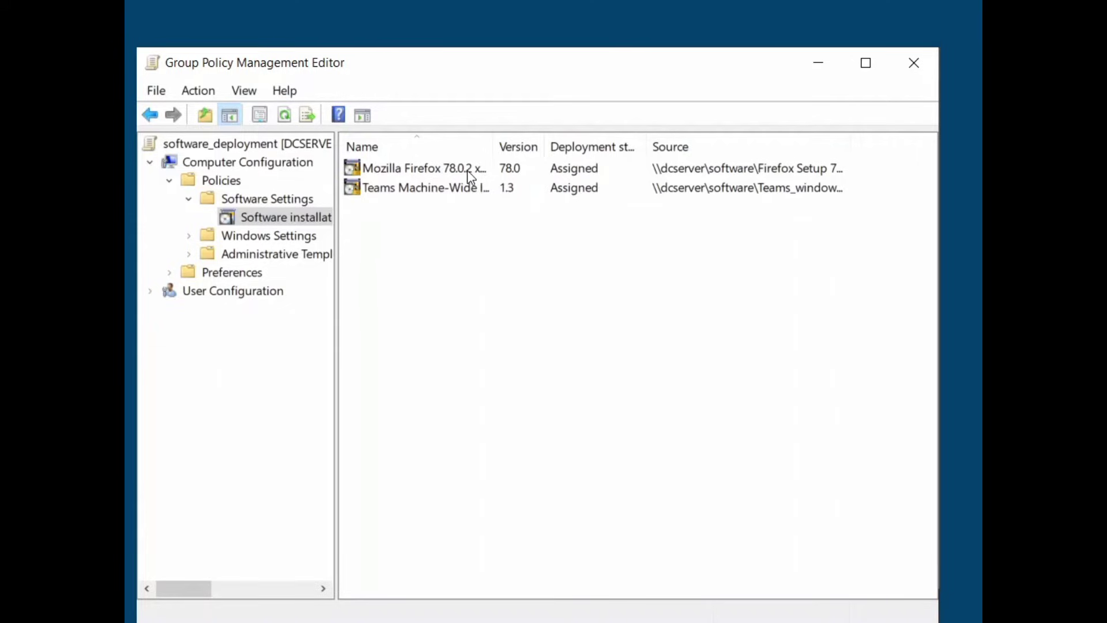
click(465, 170)
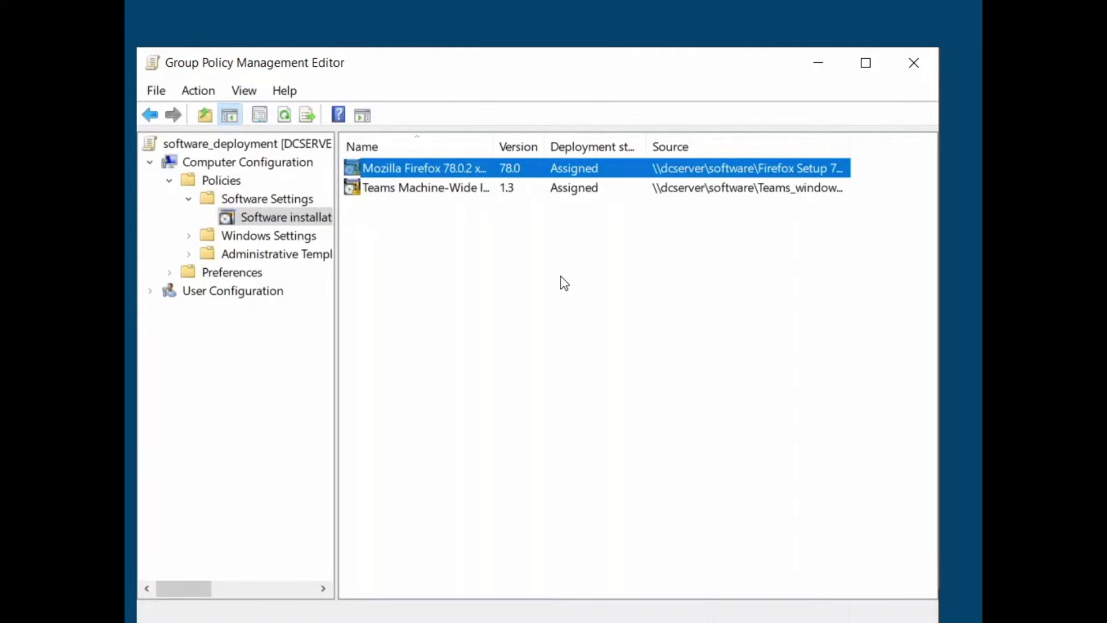
Enable 'Uninstall this application when it falls out of the scope of management' for the Firefox package
right_click(416, 167)
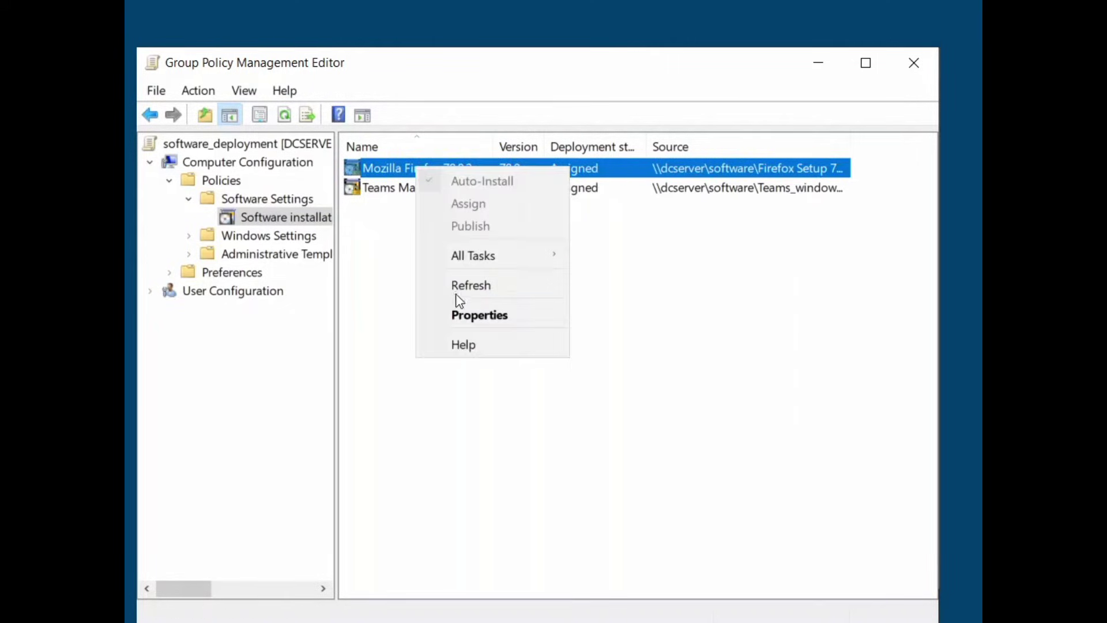
click(457, 316)
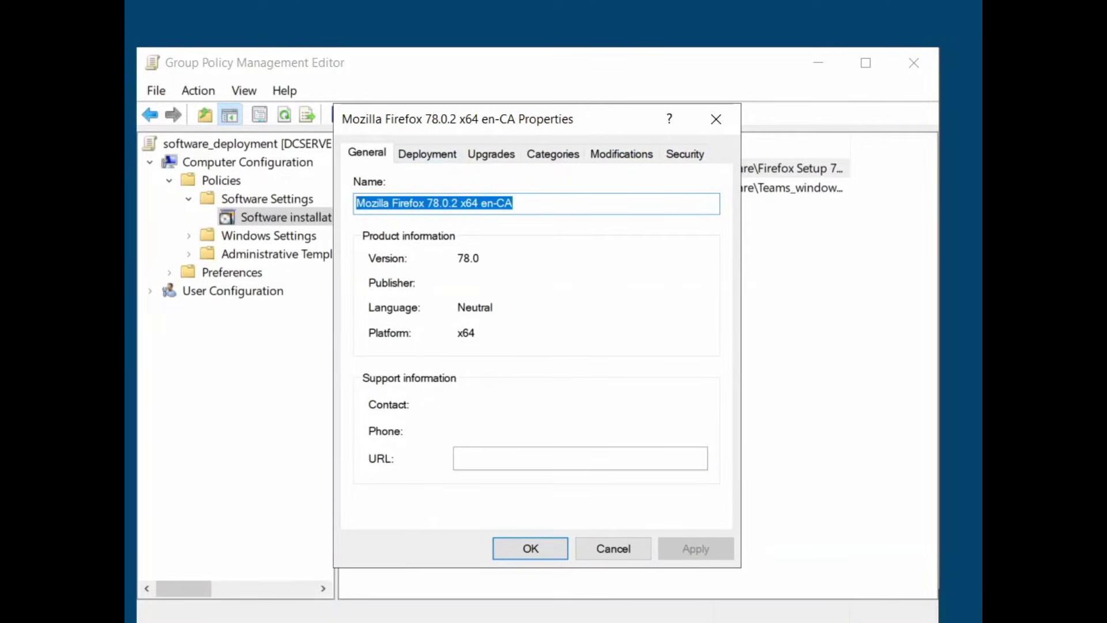
click(419, 156)
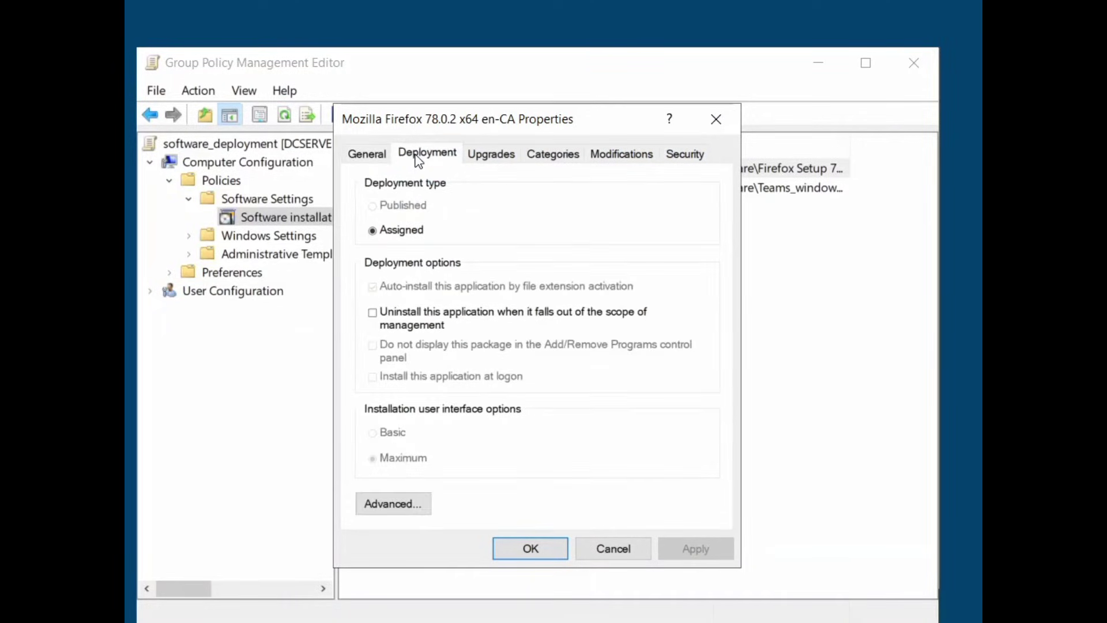
click(373, 314)
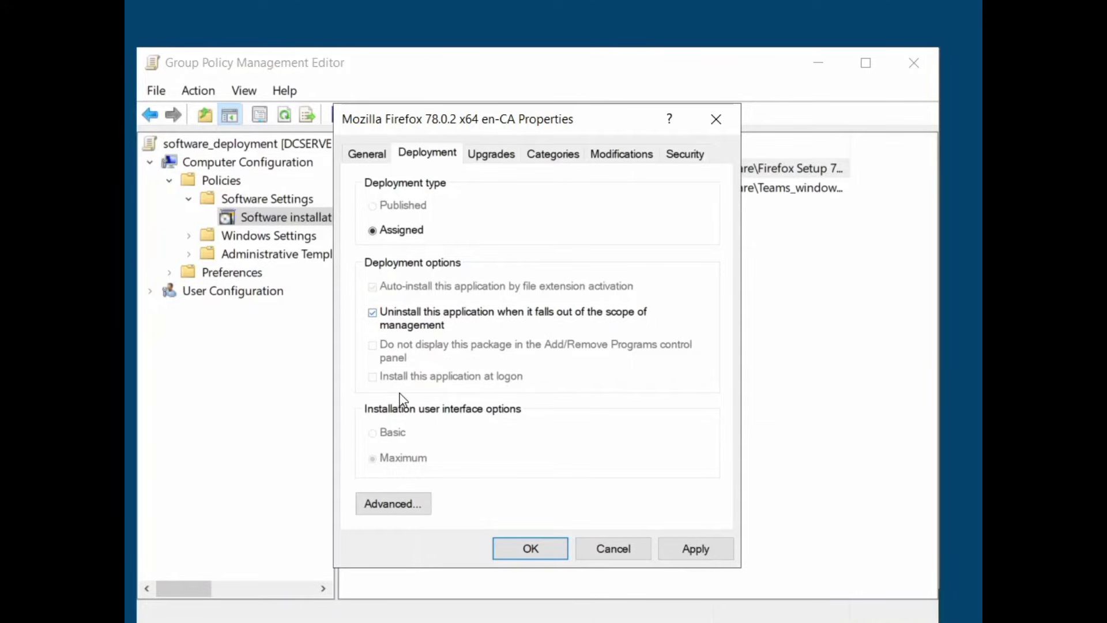
click(689, 548)
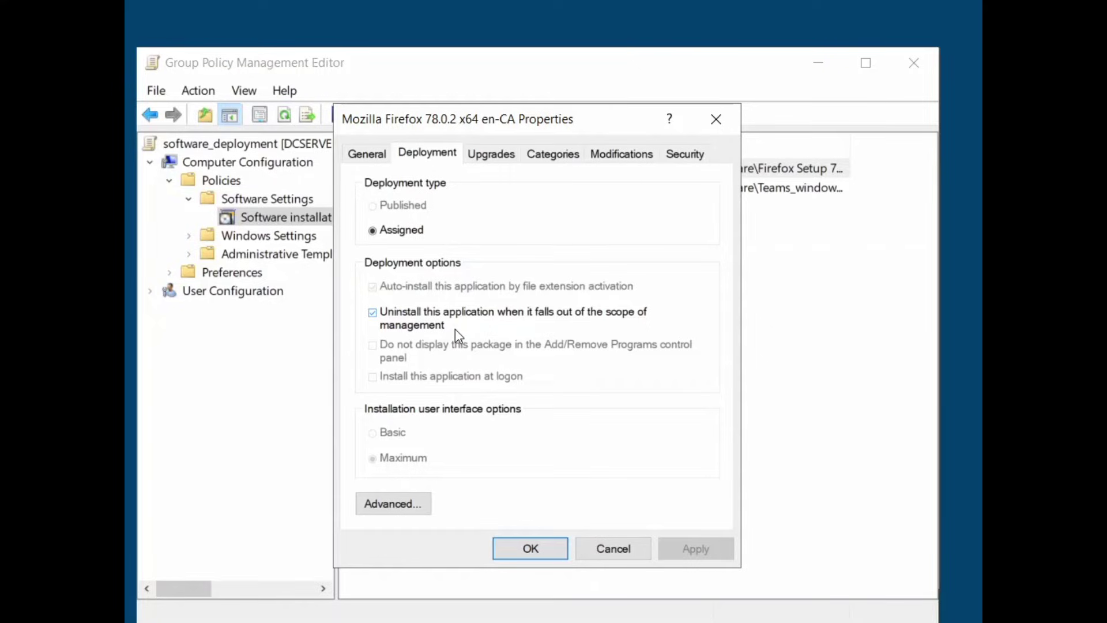
click(498, 545)
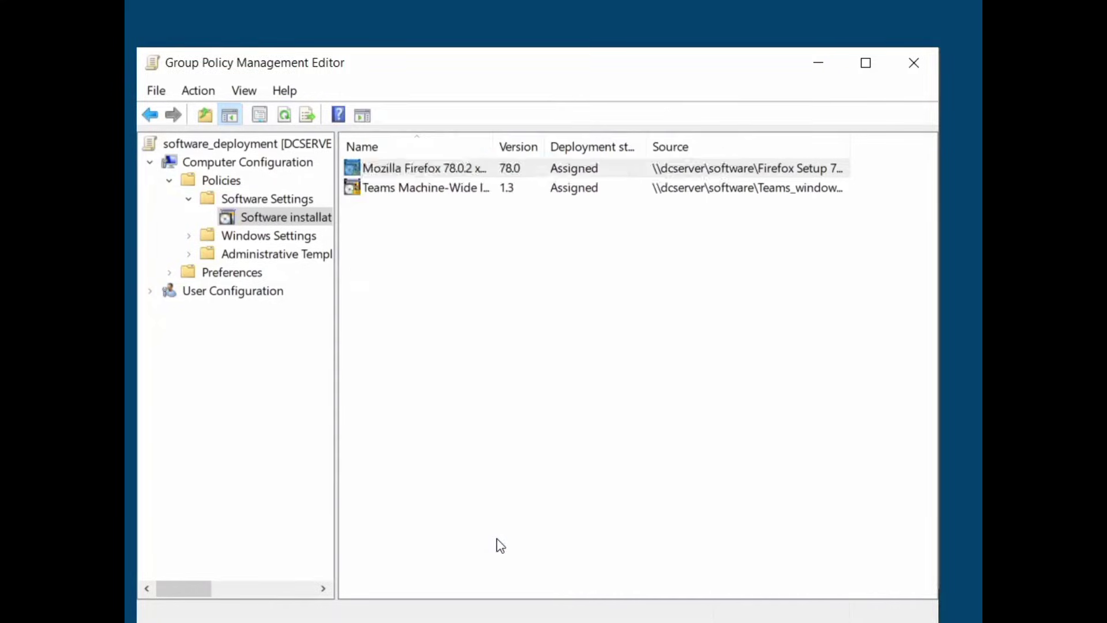
Enable uninstall-when-out-of-scope for the Teams Machine-Wide Installer package and close the editor
click(502, 191)
right_click(502, 191)
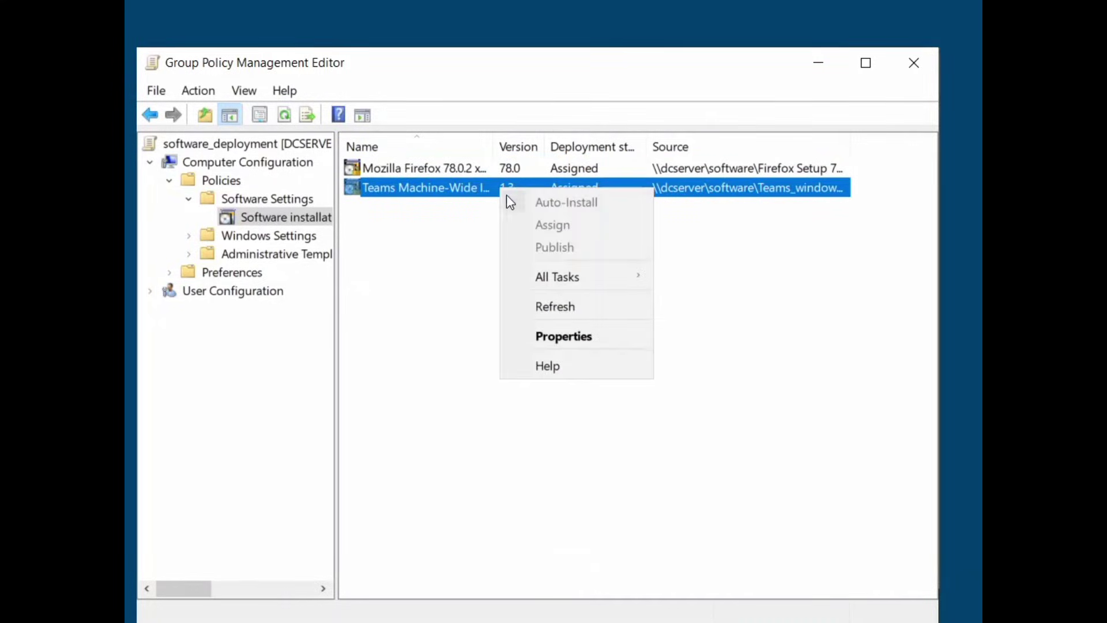
click(546, 335)
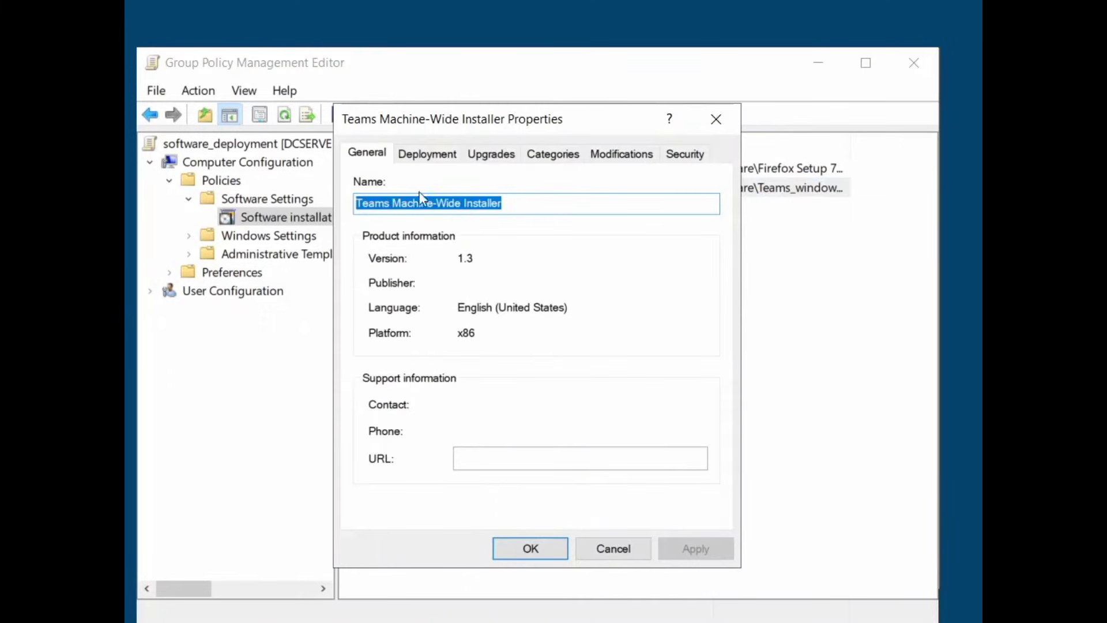
click(437, 159)
click(420, 315)
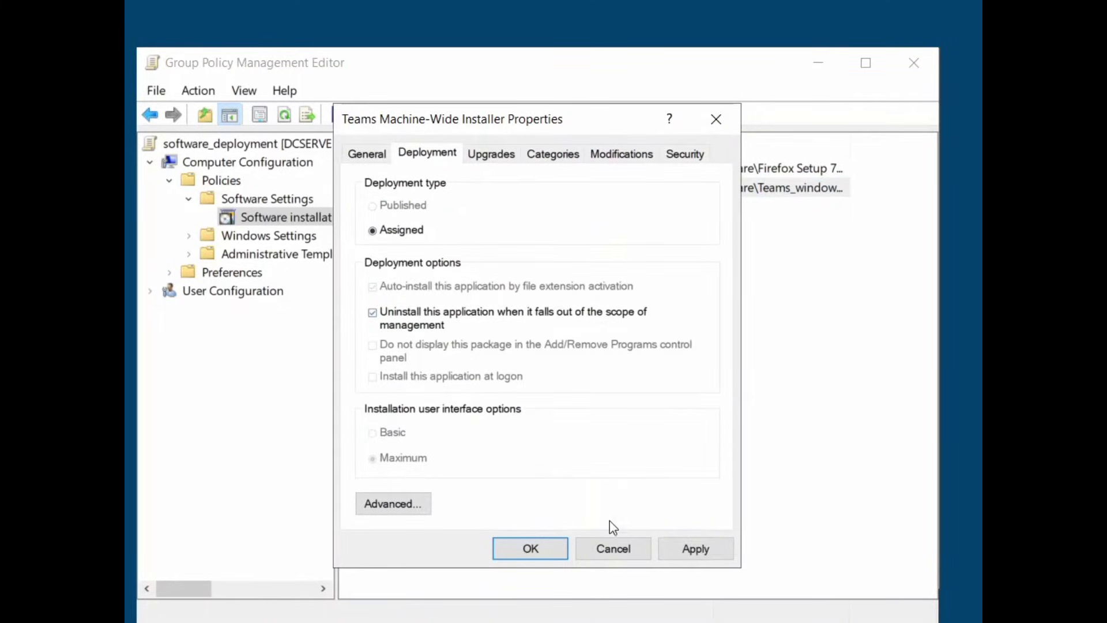
click(682, 549)
click(526, 548)
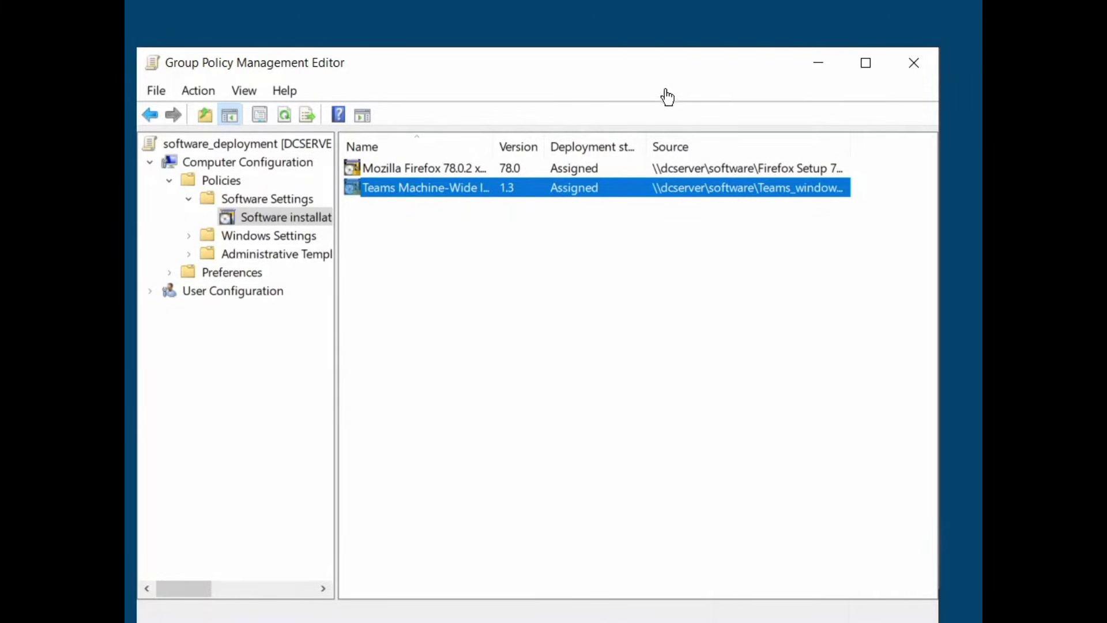
click(920, 66)
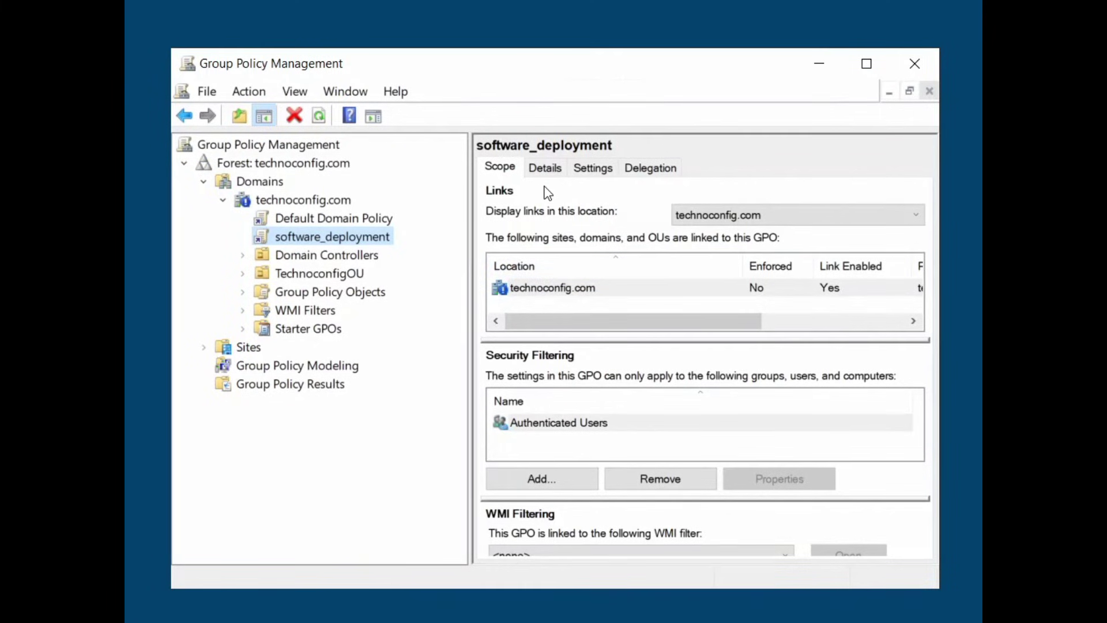
Select software_deployment and remove Authenticated Users from Security Filtering on its Scope tab
click(344, 238)
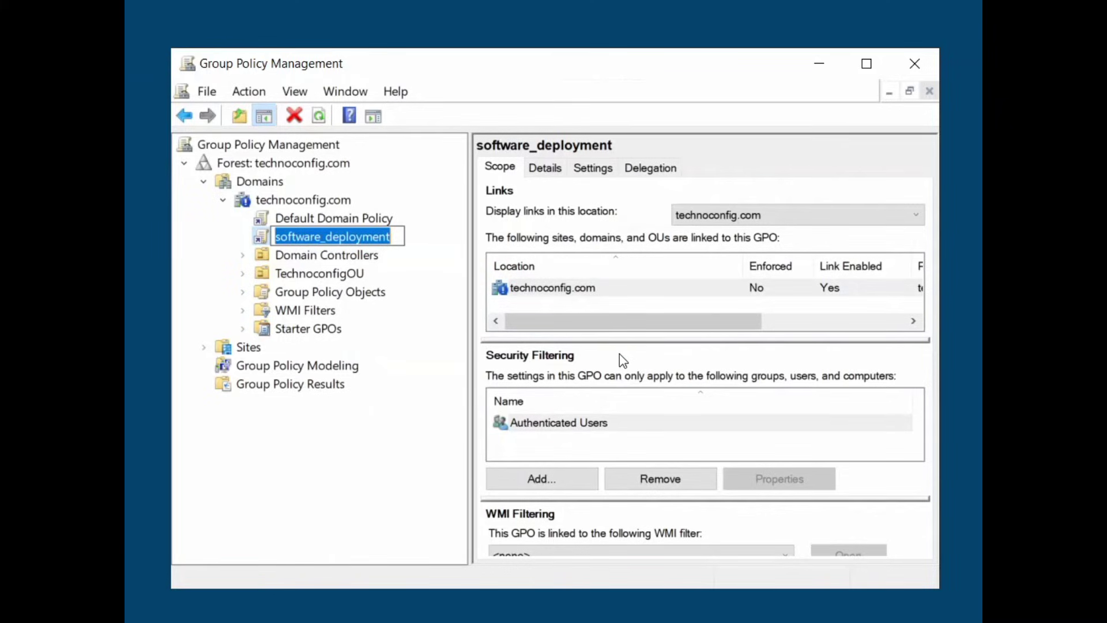
click(571, 421)
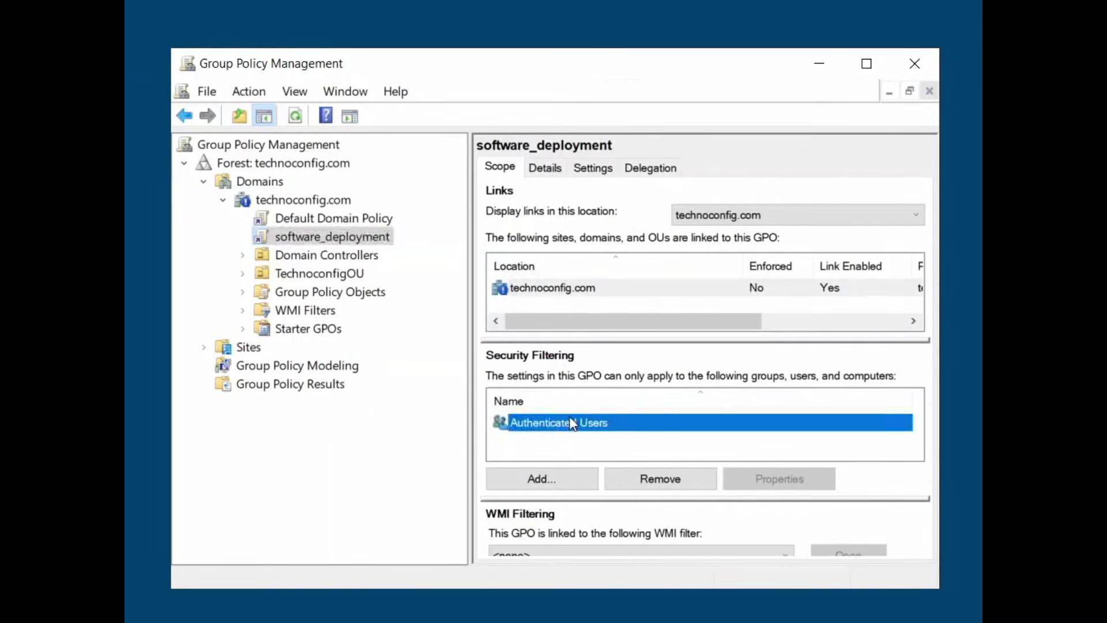
click(674, 484)
Confirm removing Authenticated Users and acknowledge the read-permission warning
click(598, 378)
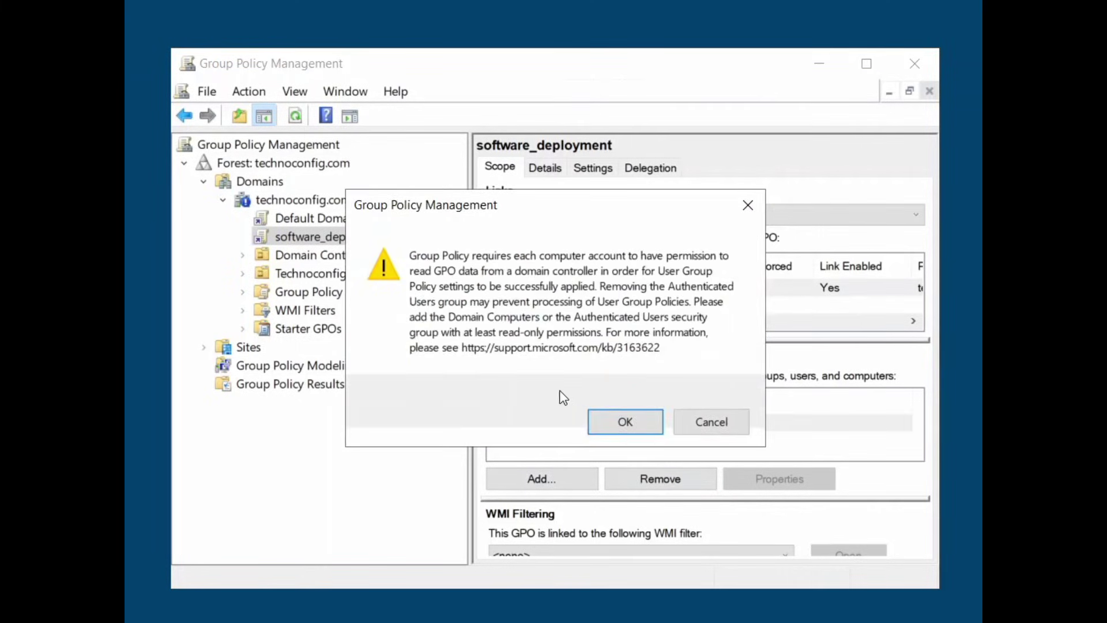
click(616, 424)
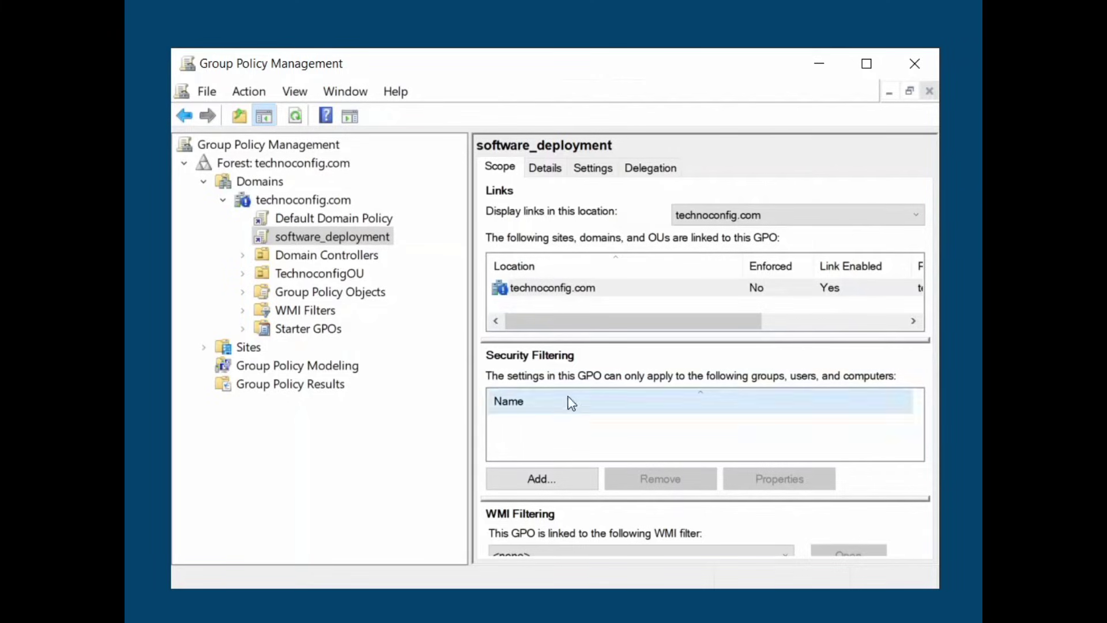
Add the Software-Deployment group, name-checked, to software_deployment's security filtering
click(539, 480)
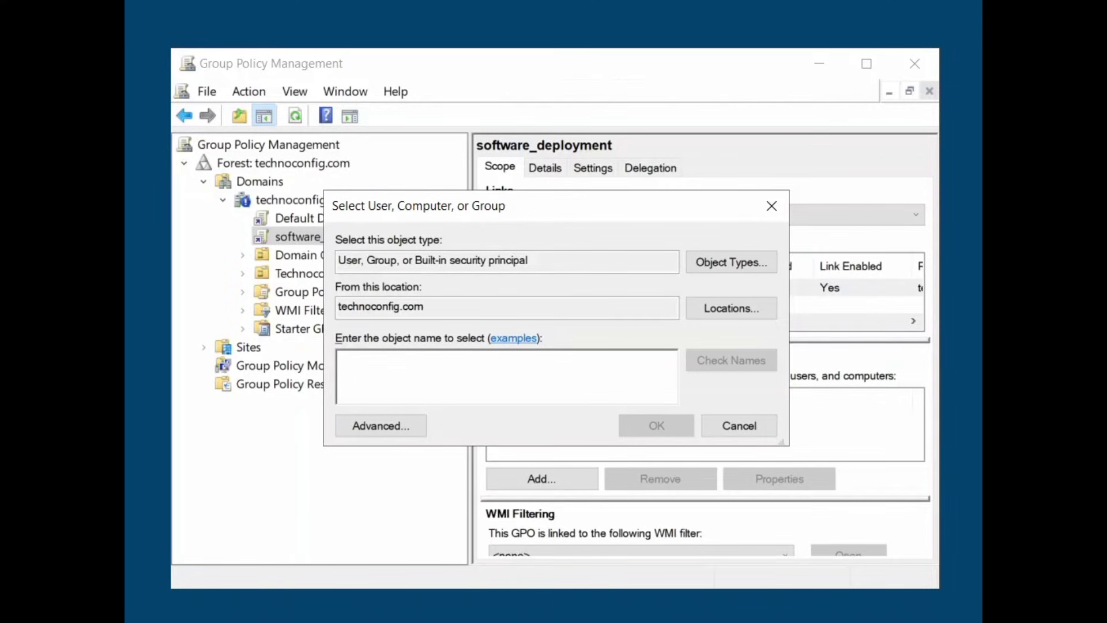
text(sof)
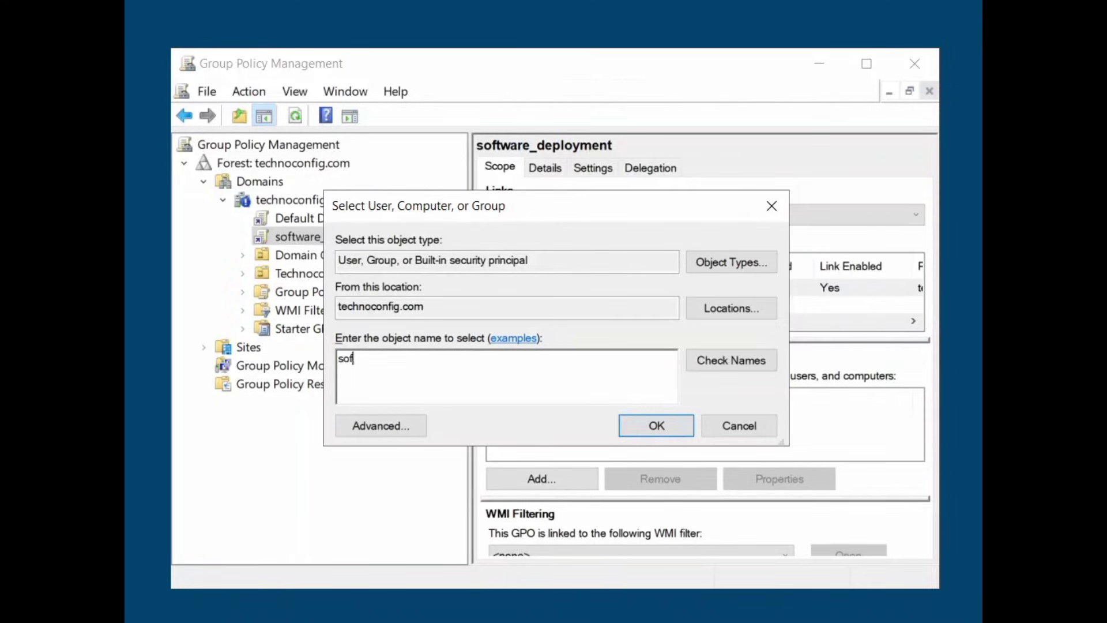
text(tware-deployment)
click(713, 359)
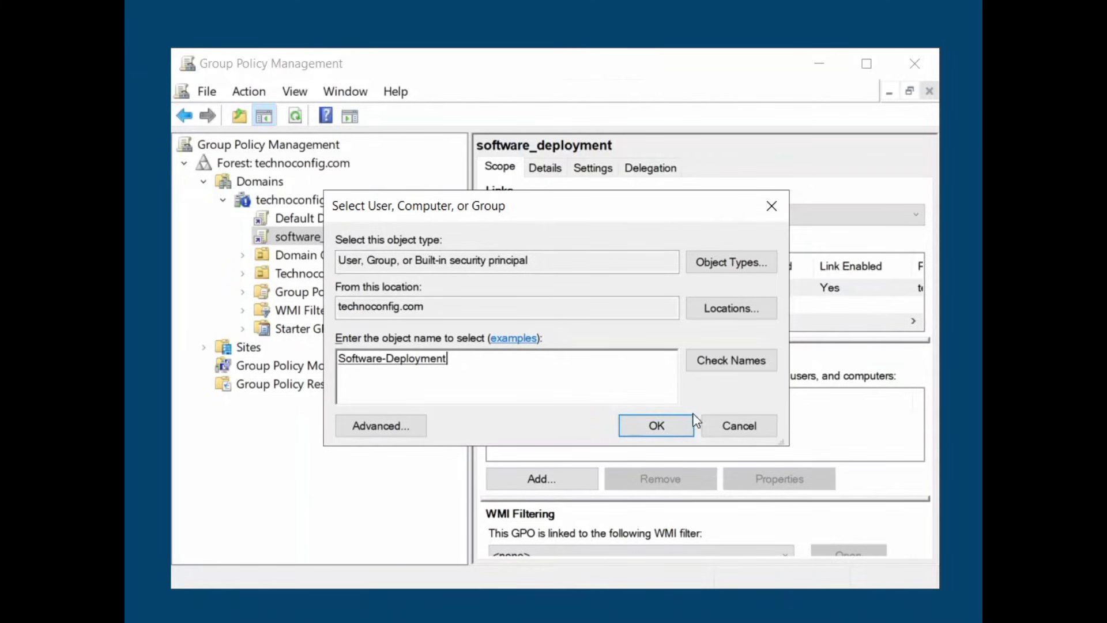
click(666, 427)
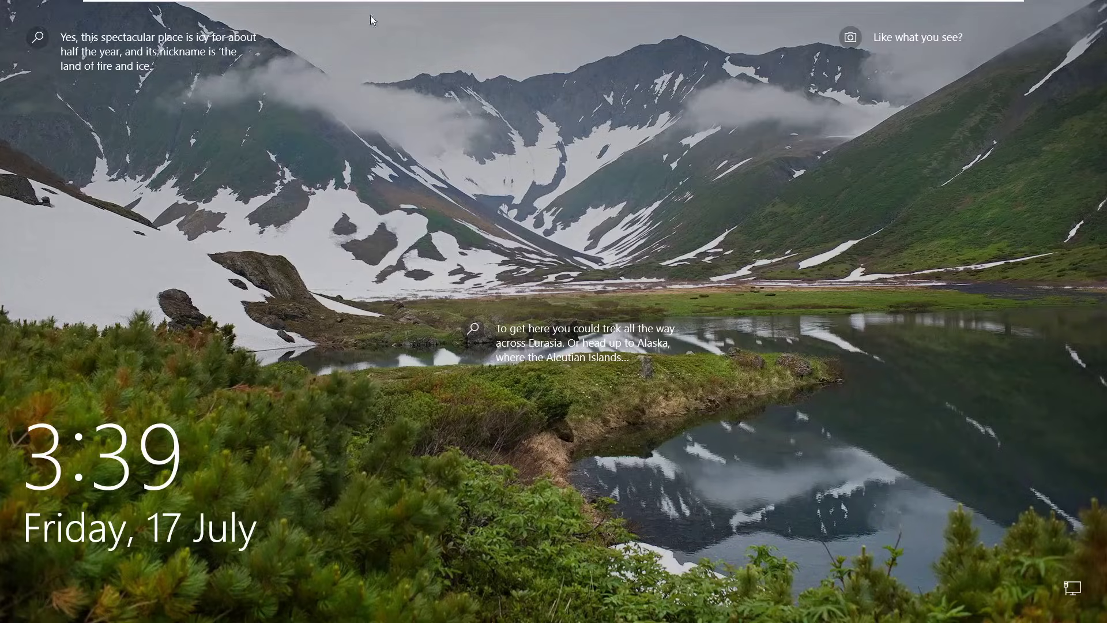
Sign in to the Windows 10 client with the domain user's password and dismiss the Start menu
click(430, 328)
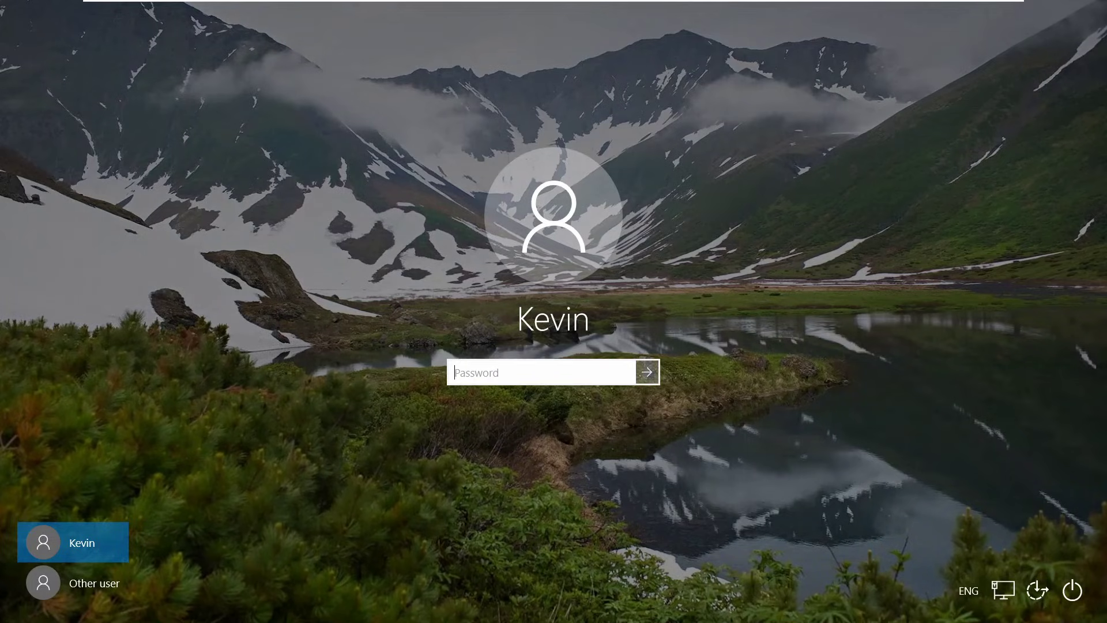
key(Caps_Lock)
text(P*******)
key(Return)
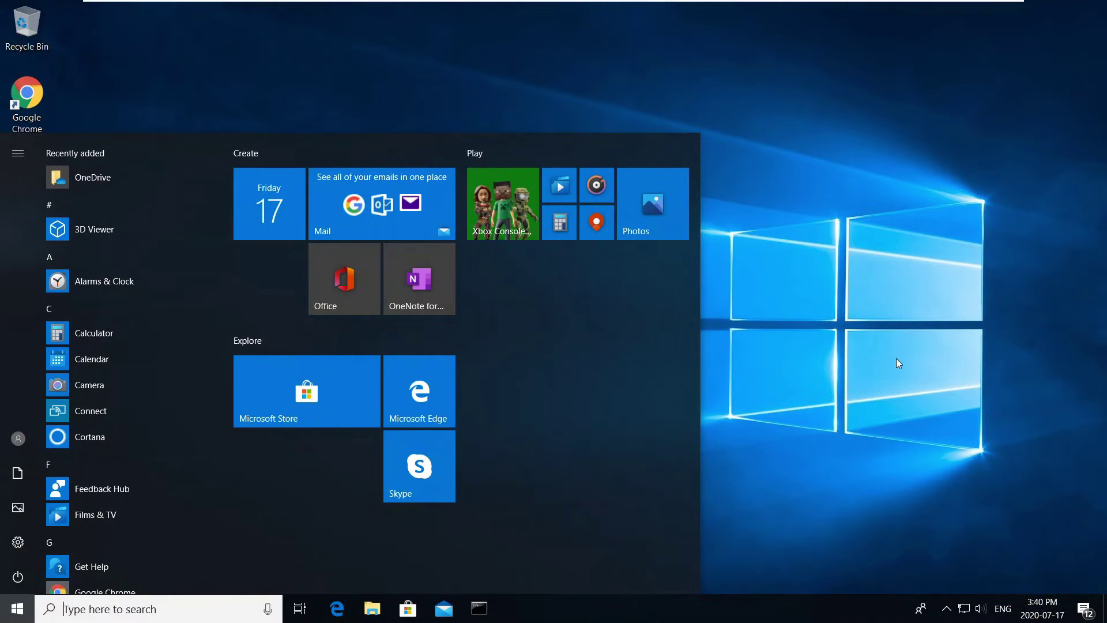
click(971, 231)
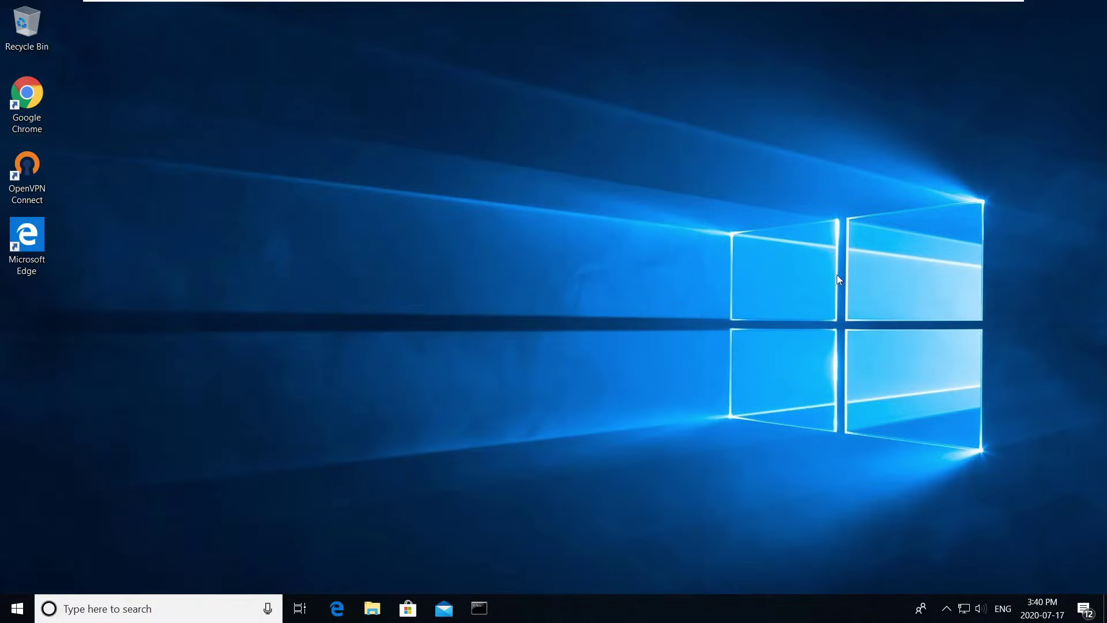
Find cmd in Windows search and launch Command Prompt
click(133, 609)
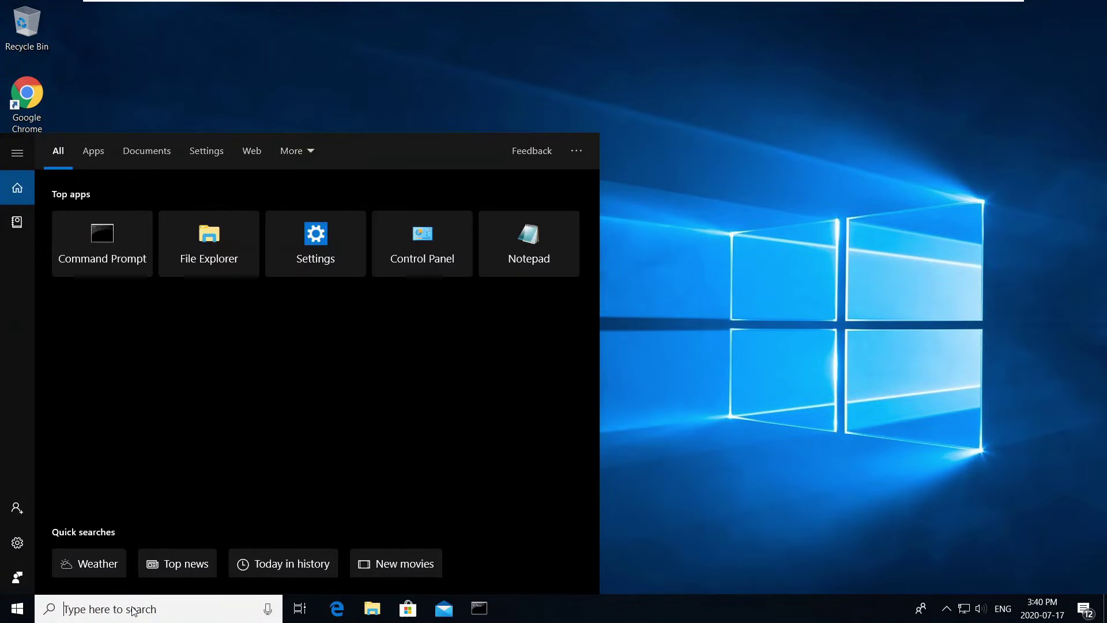
text(cmd)
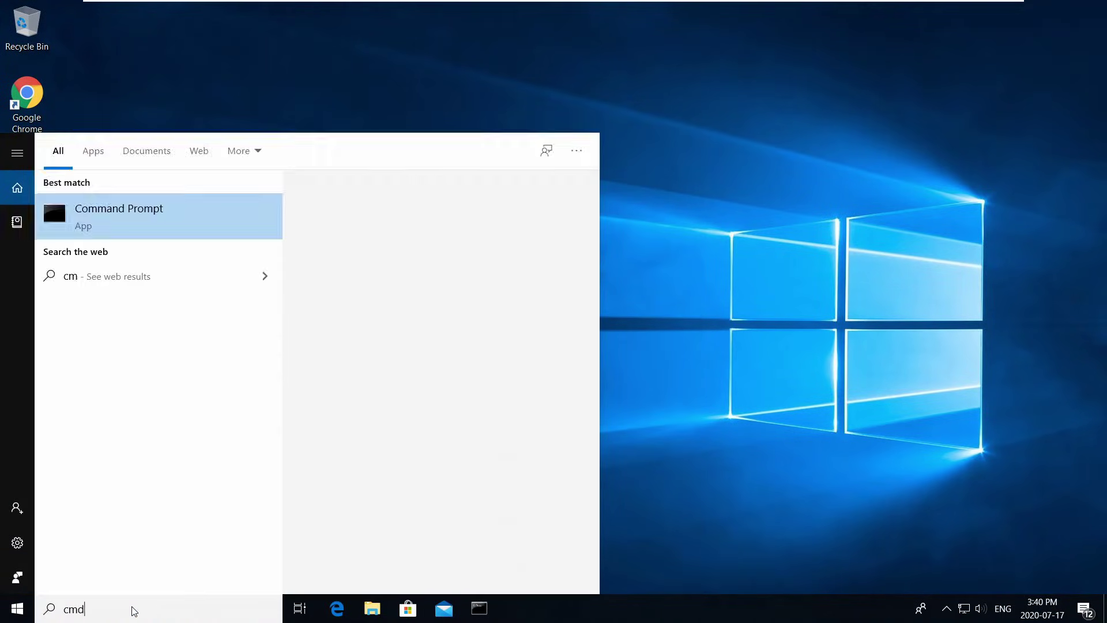
click(133, 199)
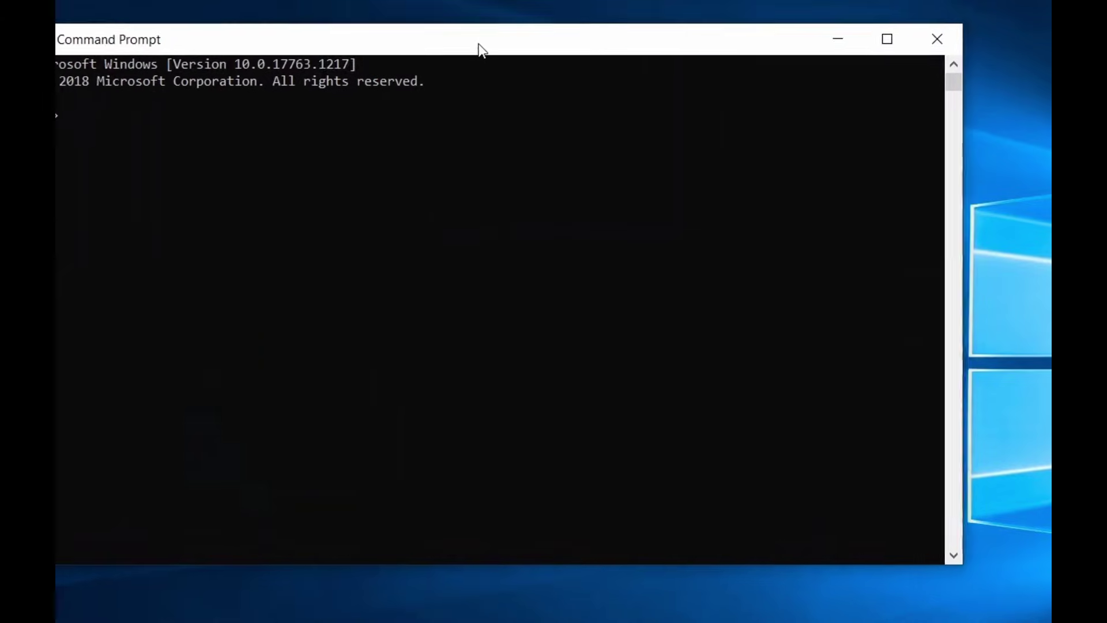
click(433, 175)
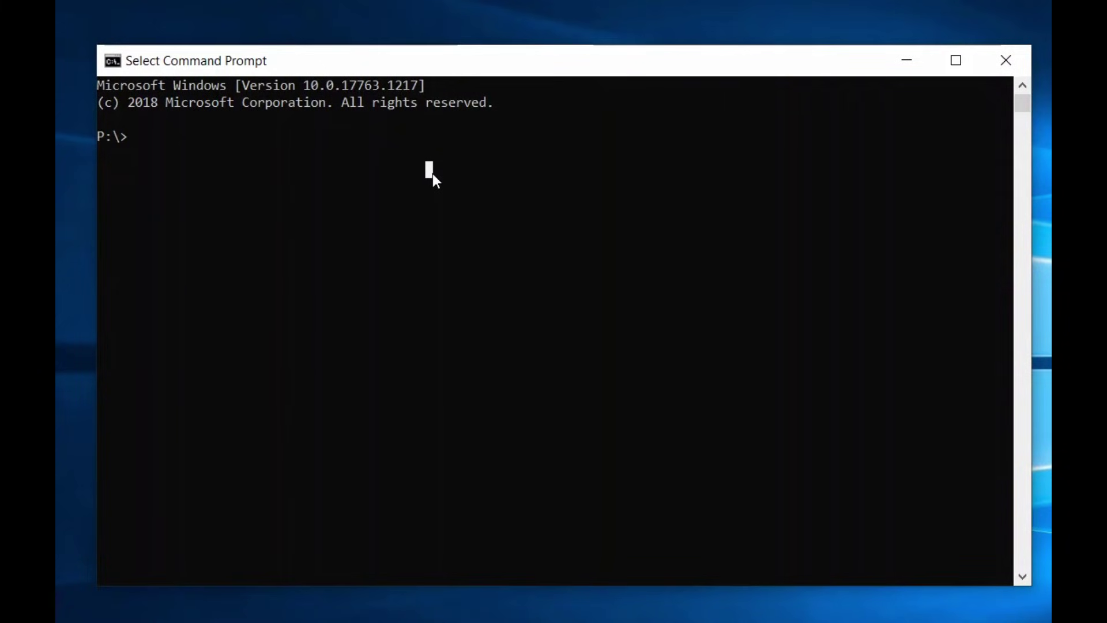
Run gpupdate /force, fixing the typo, and answer y to restart the computer
text(gpu)
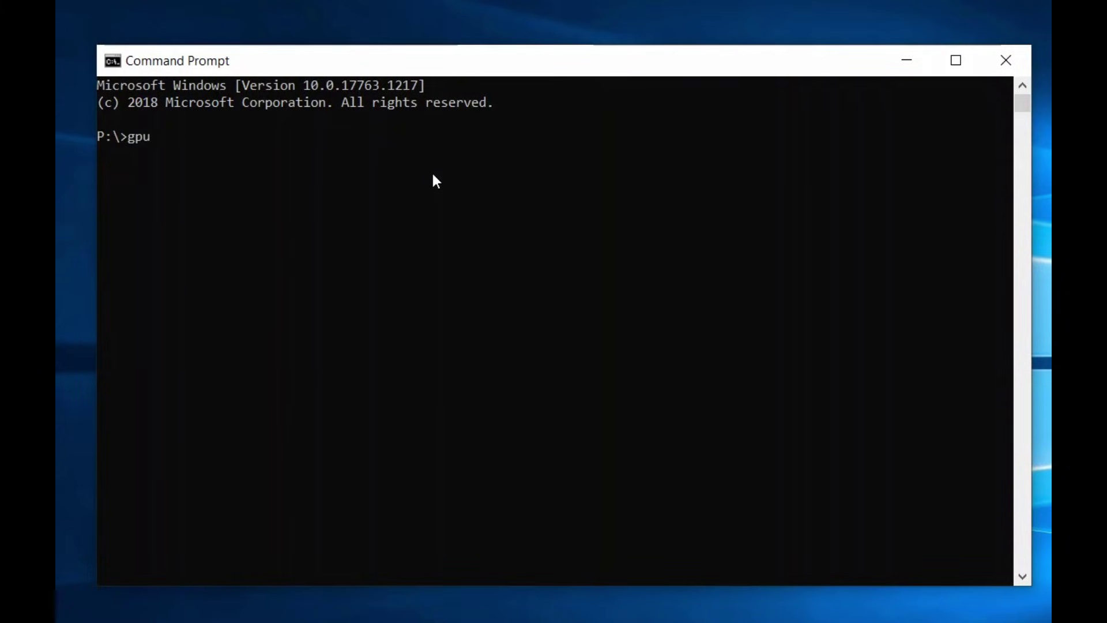
text(pdate /froce)
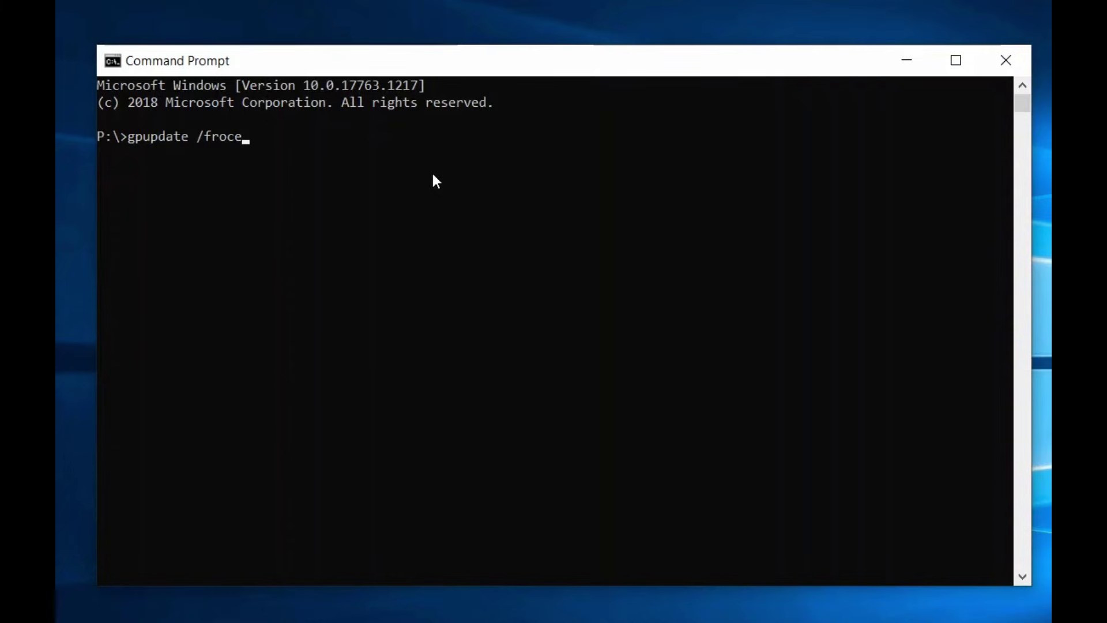
key(BackSpace)
key(BackSpace)
key(BackSpace)
key(BackSpace)
text(orce)
key(Return)
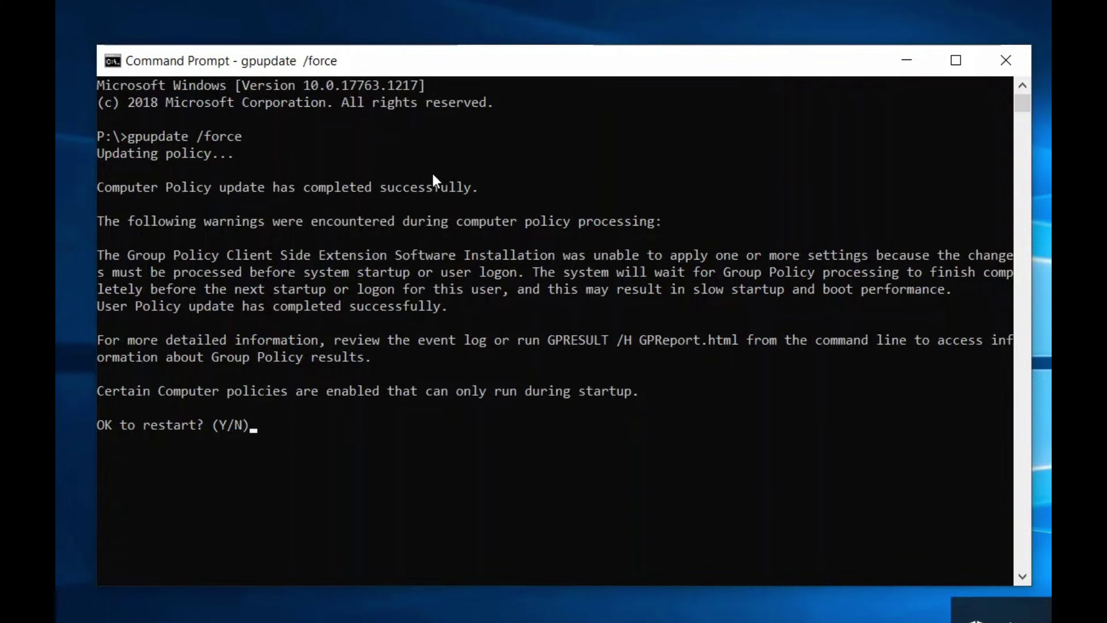
text(y)
key(Return)
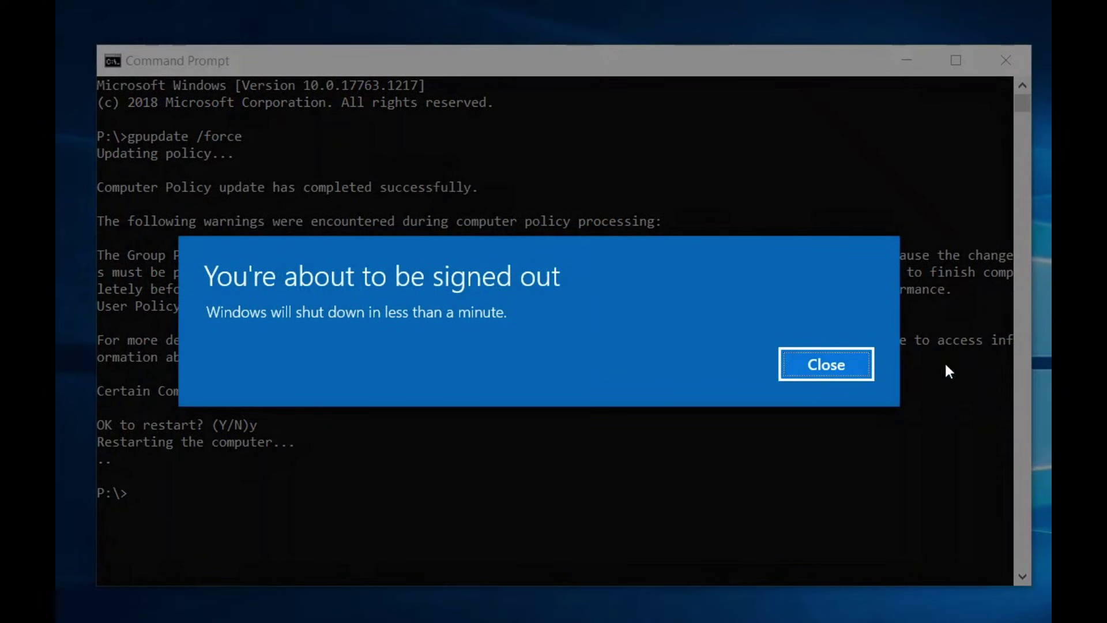
Dismiss the sign-out warning and sign back in with the account password after the reboot
click(805, 371)
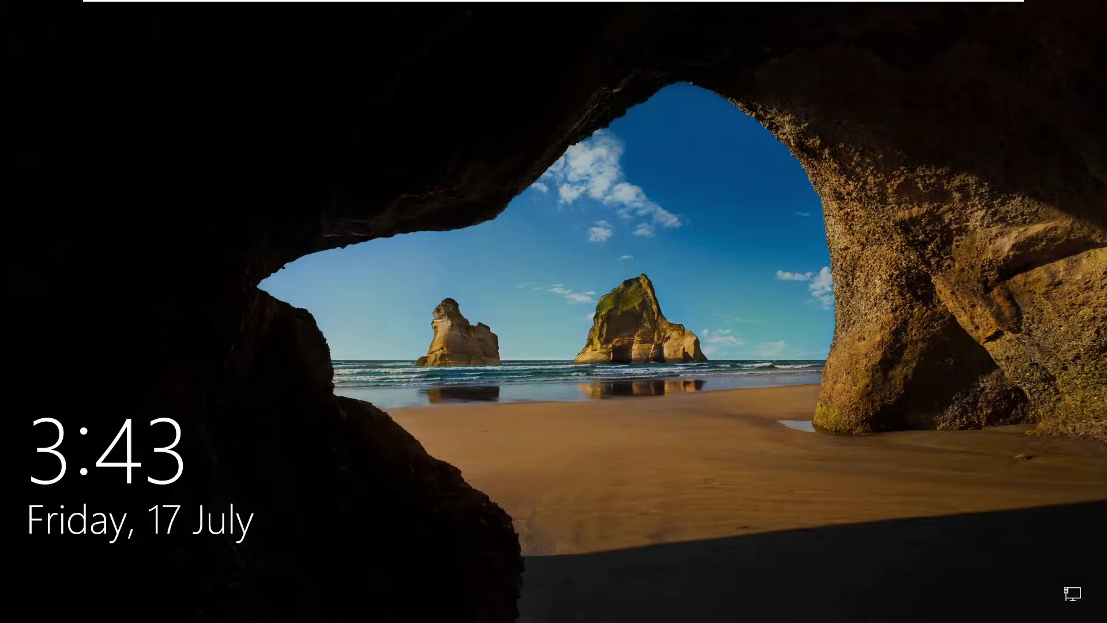
click(599, 291)
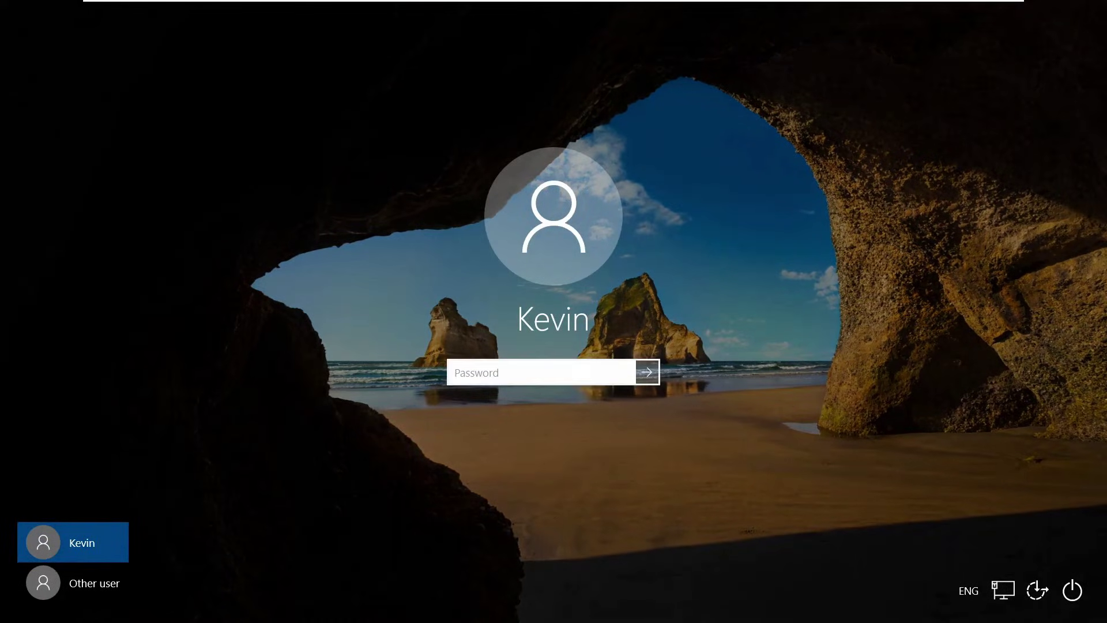
text(••••••••••••)
key(Return)
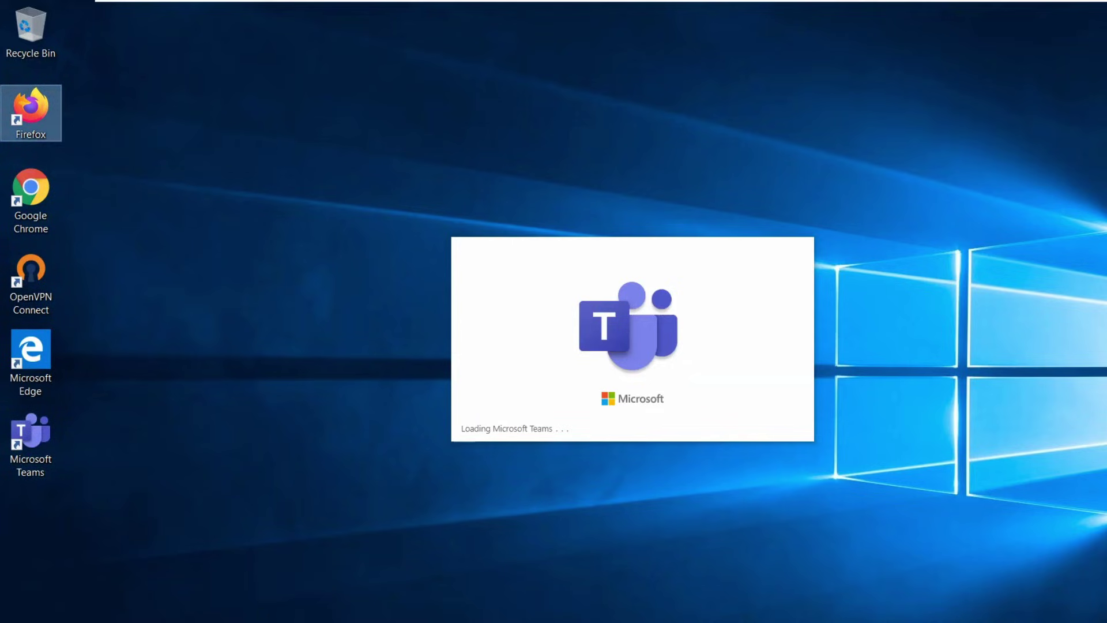
Bring the Teams sign-in window forward, nudge it lower, and close it
click(681, 603)
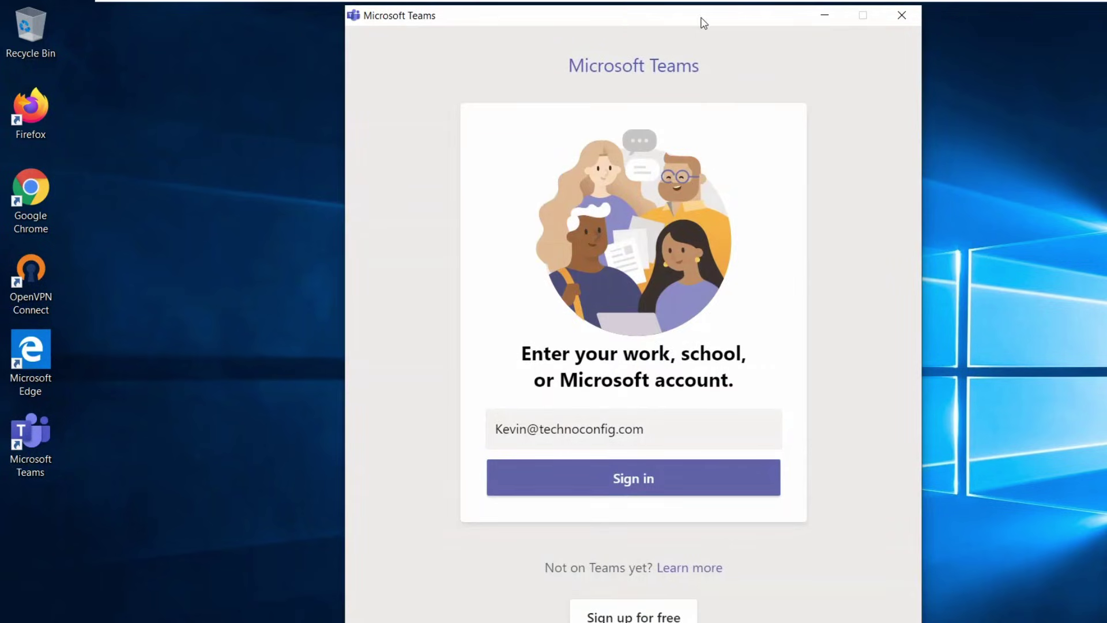
drag(699, 19, 694, 42)
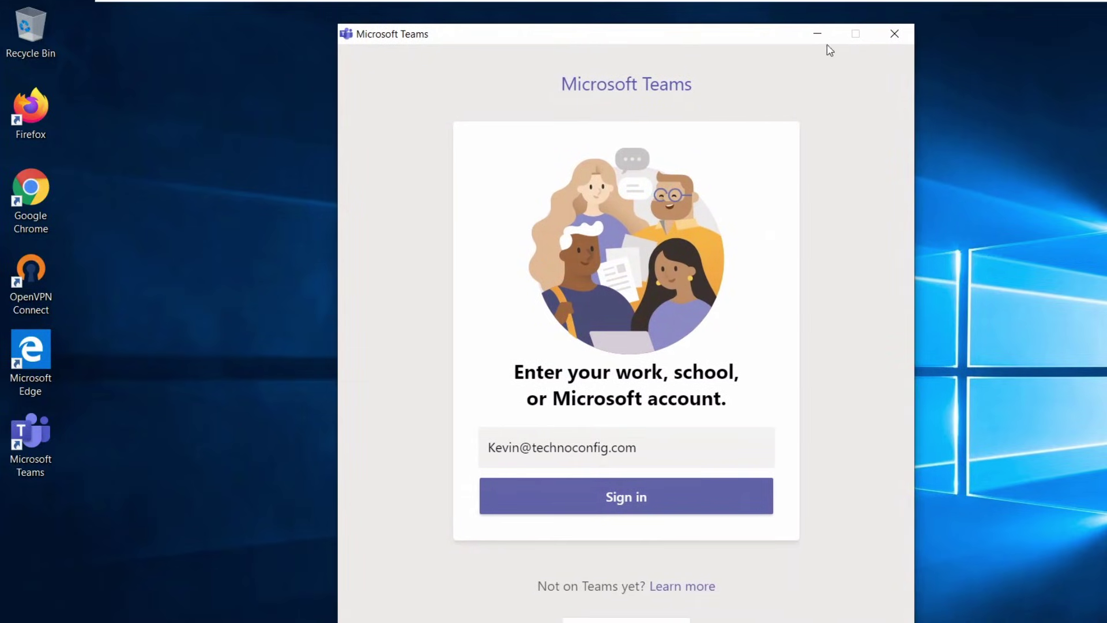
click(903, 37)
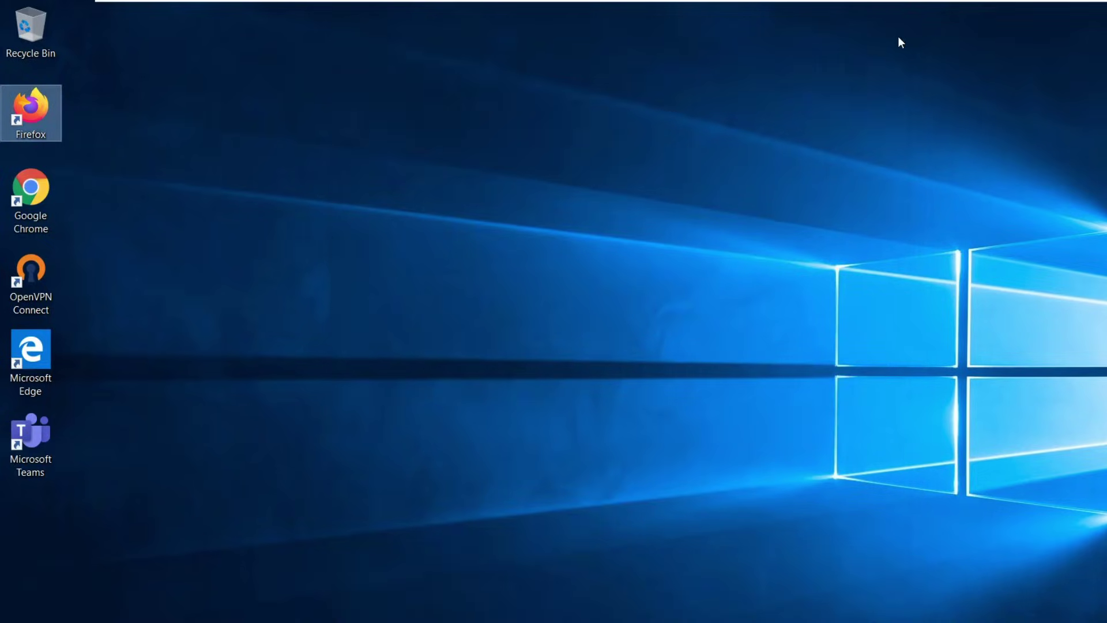
key(super+s)
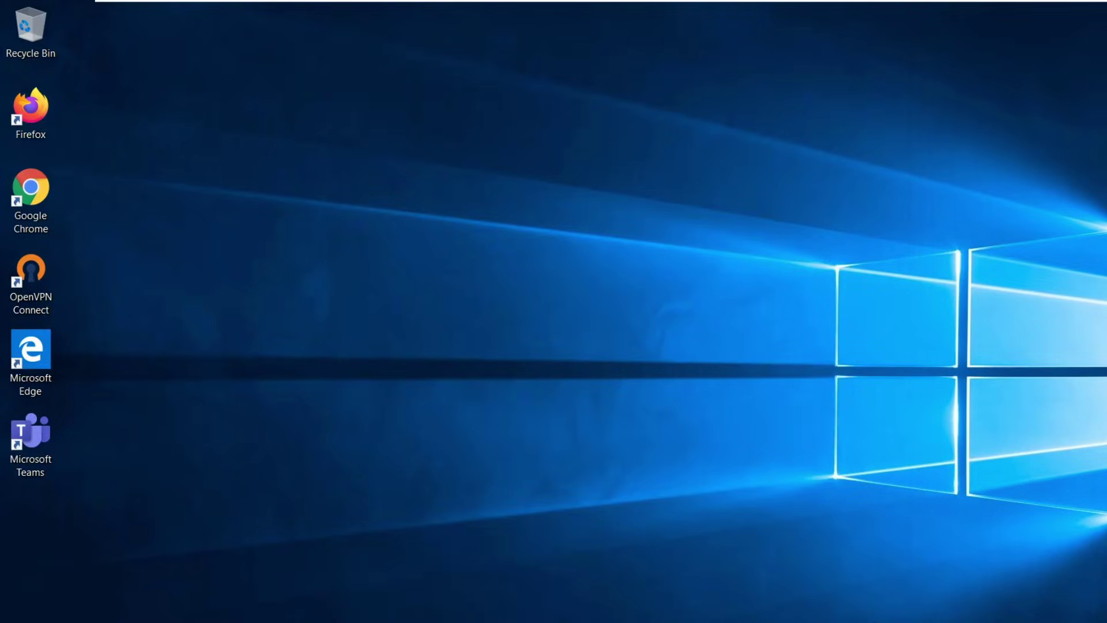
text(control)
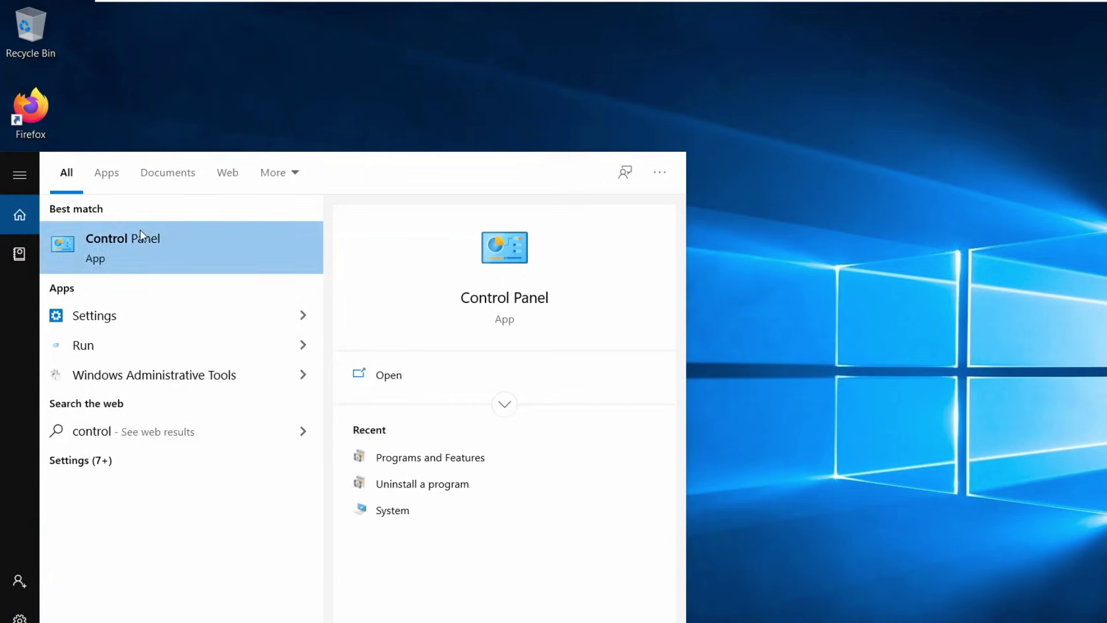
click(138, 237)
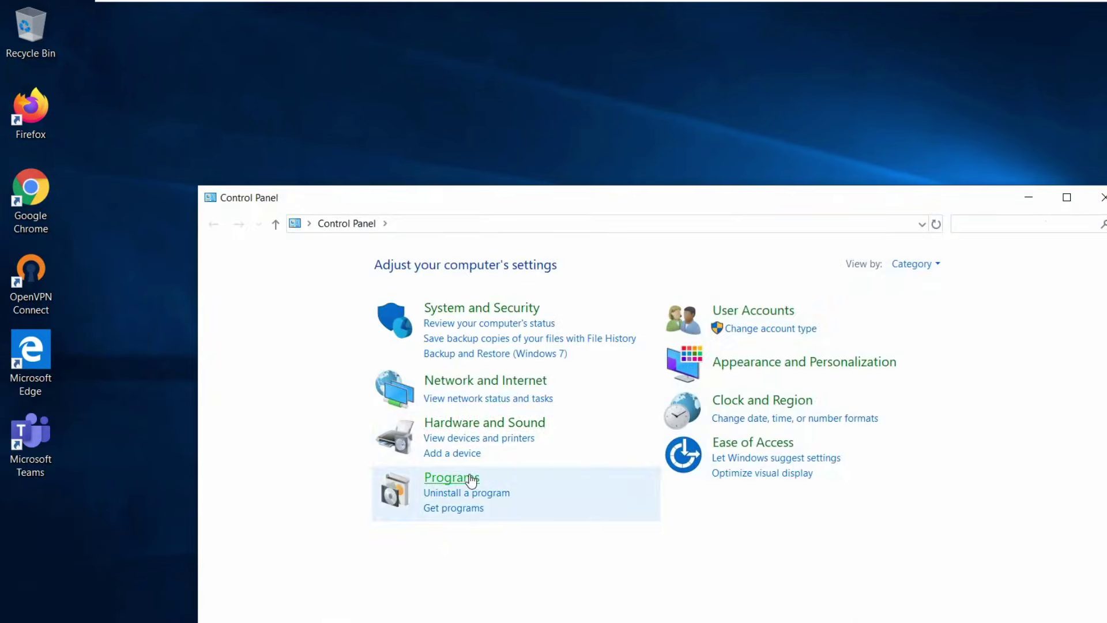
click(473, 478)
drag(486, 203, 498, 161)
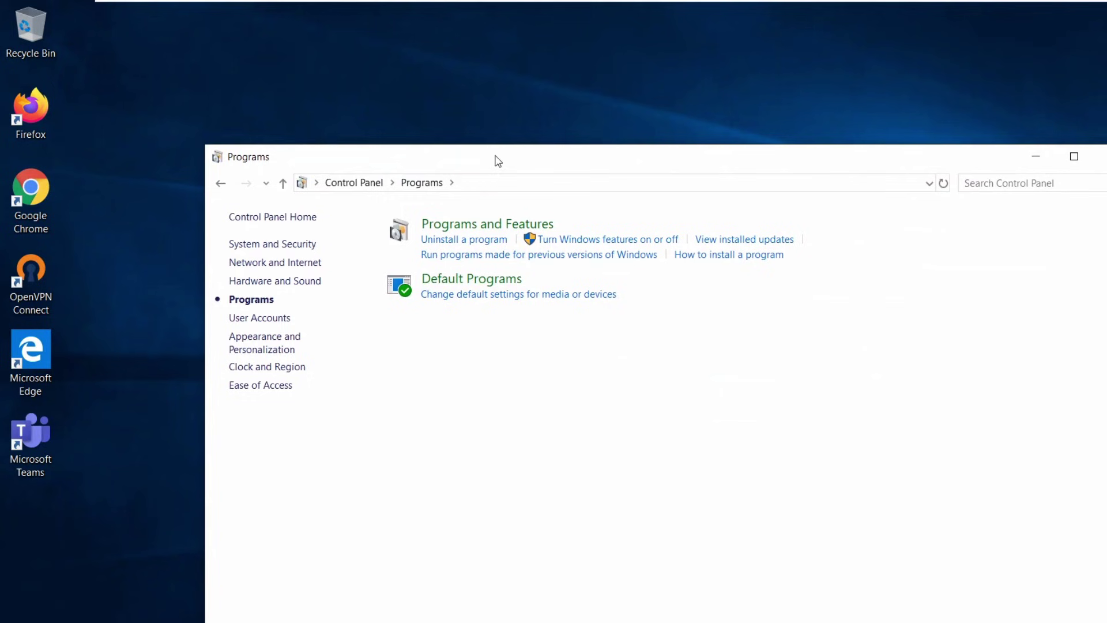
click(469, 229)
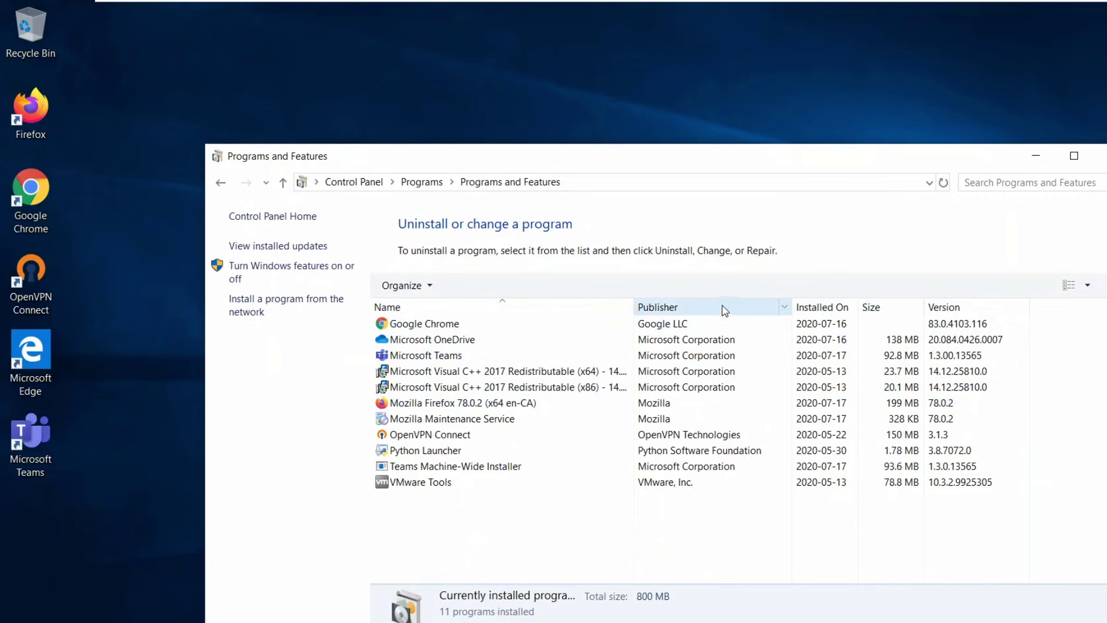
click(822, 307)
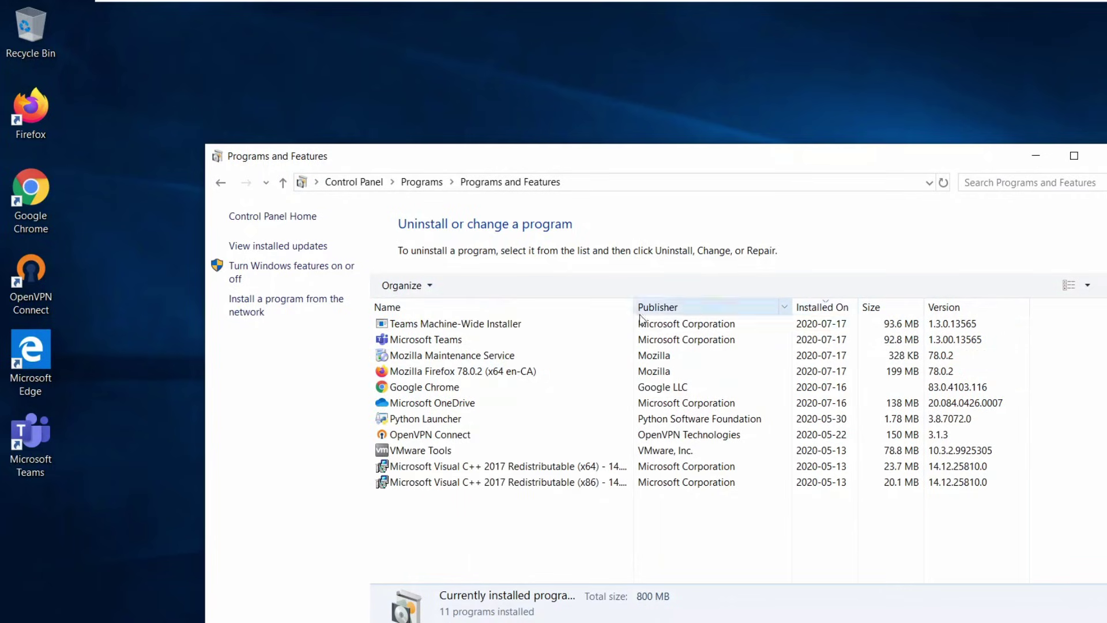
click(488, 329)
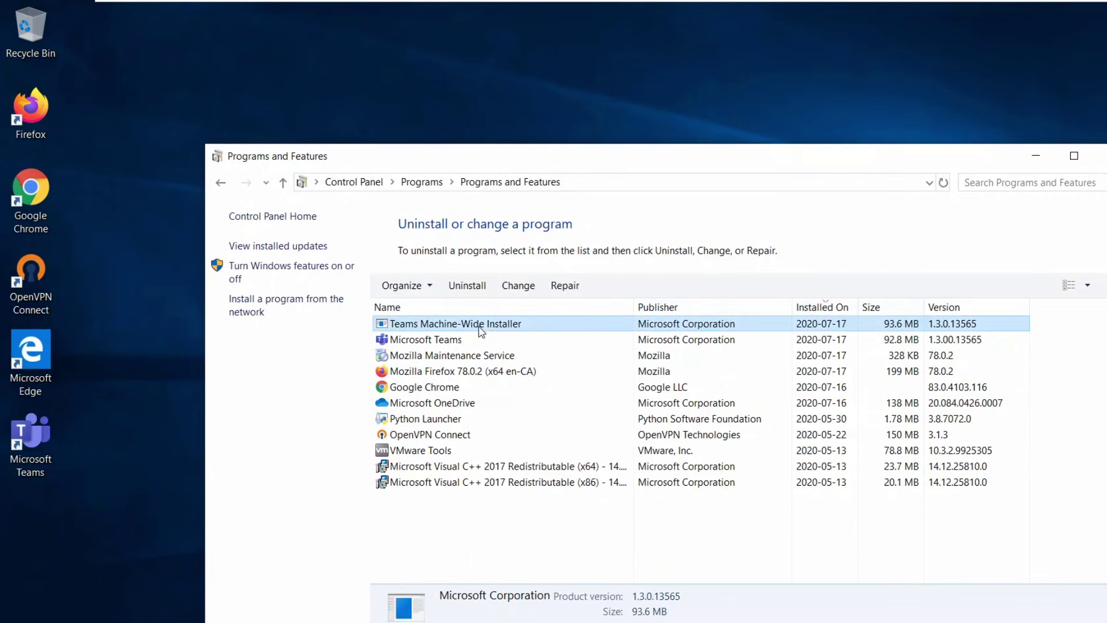
click(470, 341)
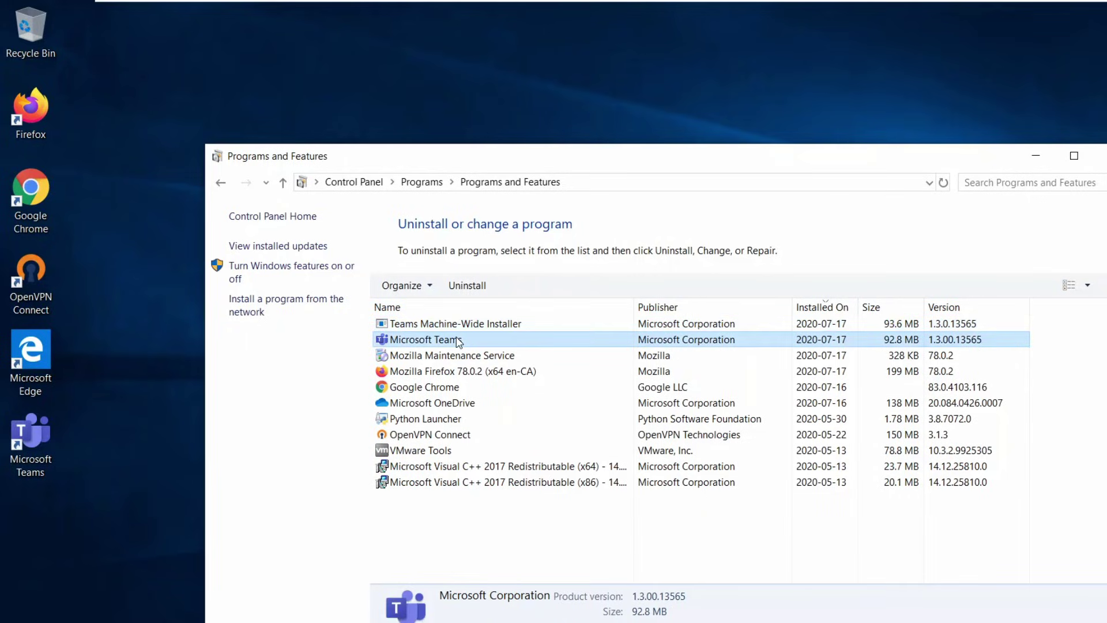
click(454, 372)
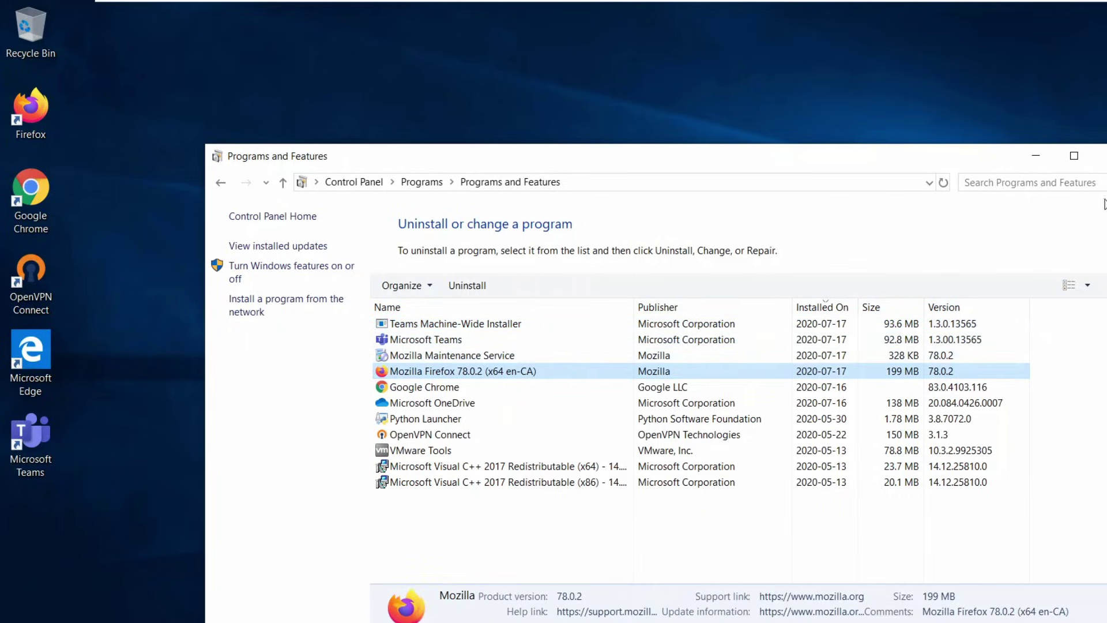
click(1099, 155)
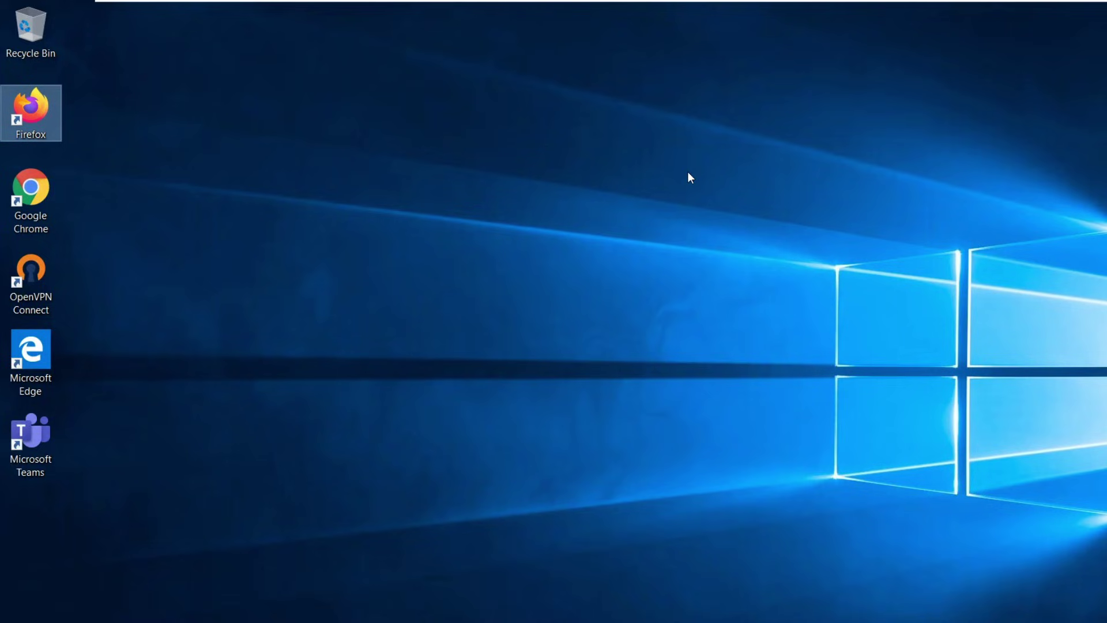